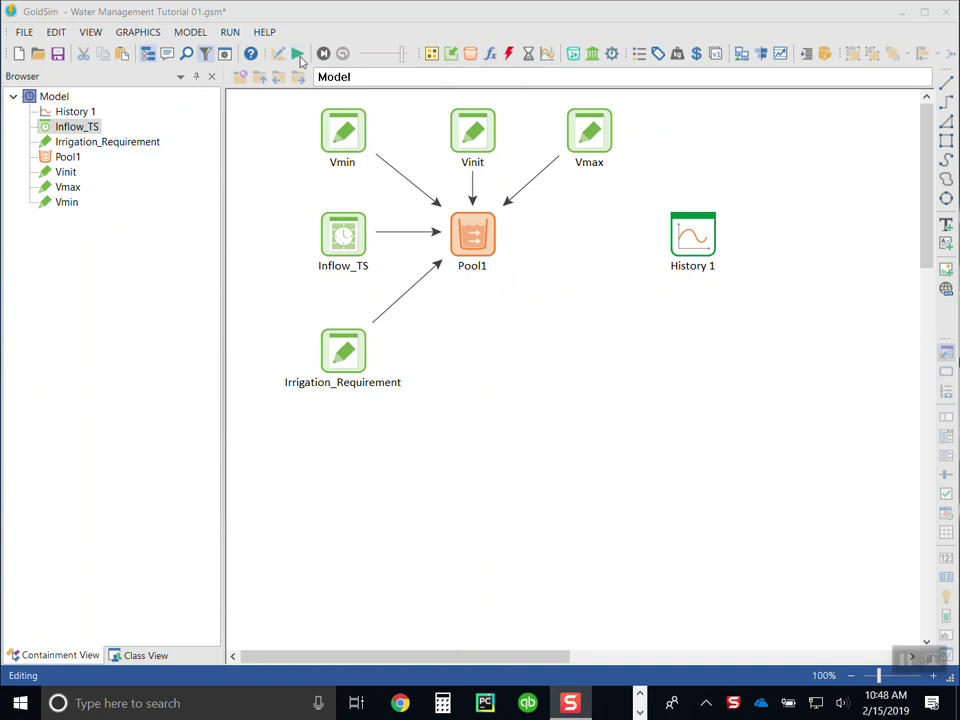
Run the existing water management model and examine the History 1 time history chart
key(F5)
click(603, 390)
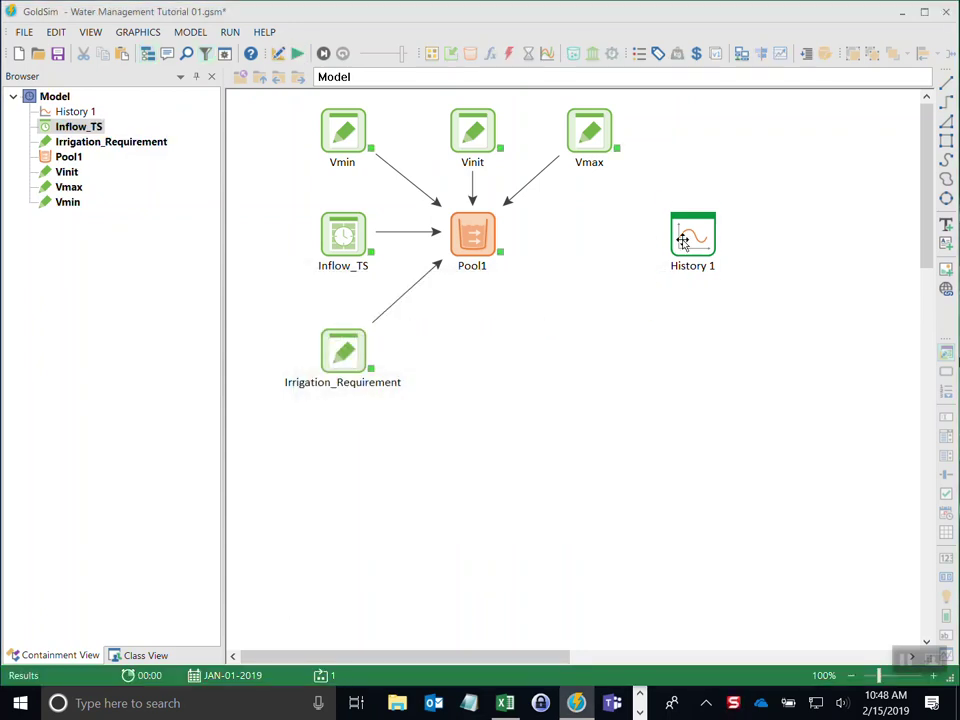
double_click(681, 244)
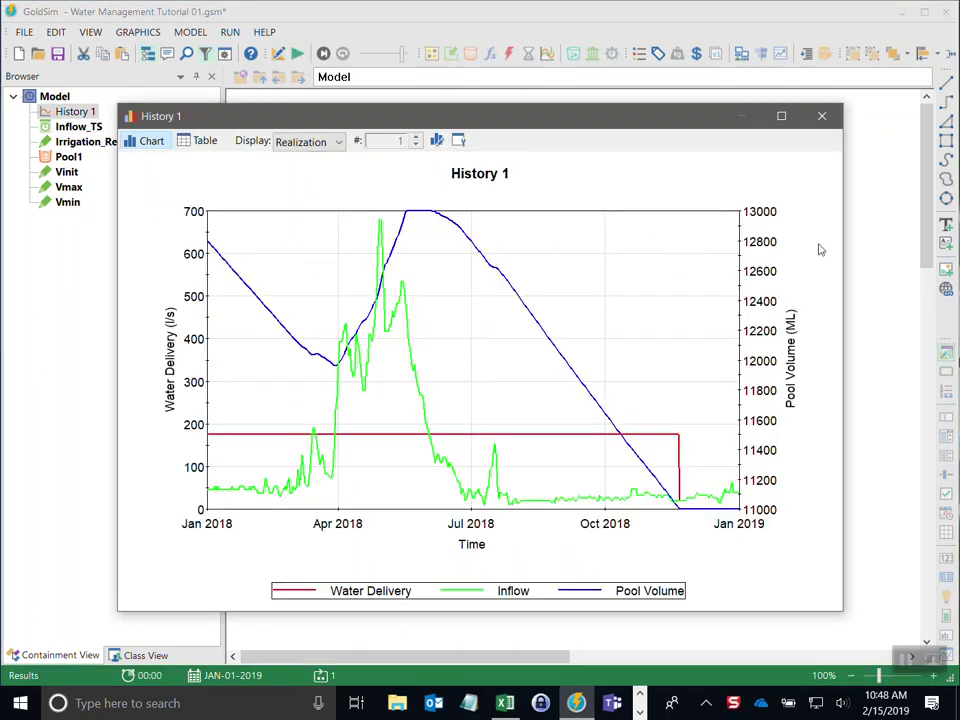
click(821, 117)
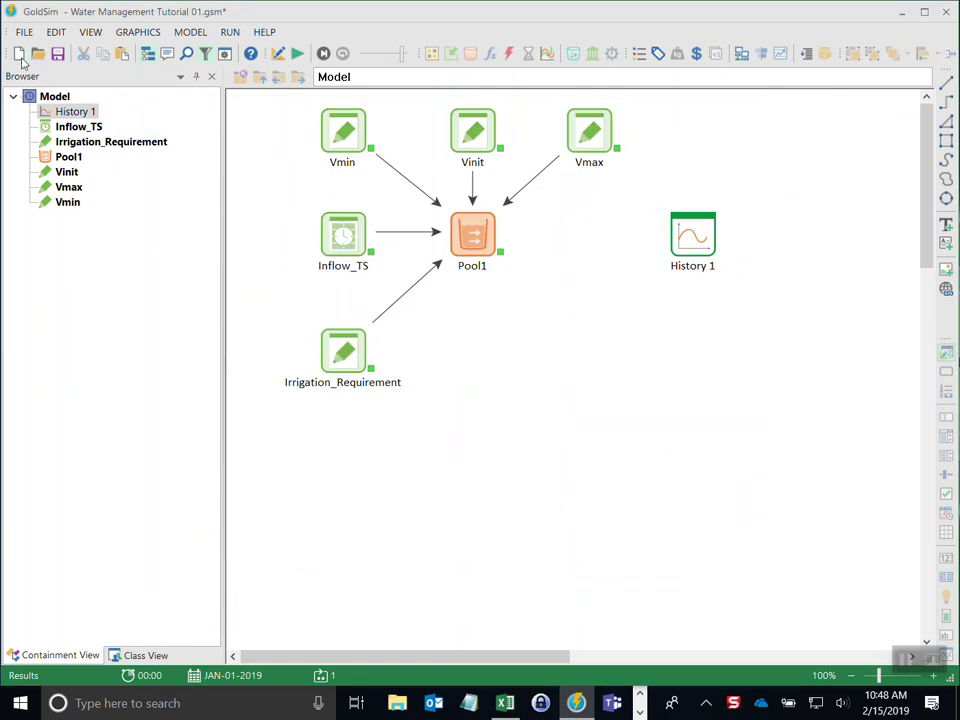
Create a new blank model and set its simulation time basis to Calendar Time
click(17, 52)
click(527, 396)
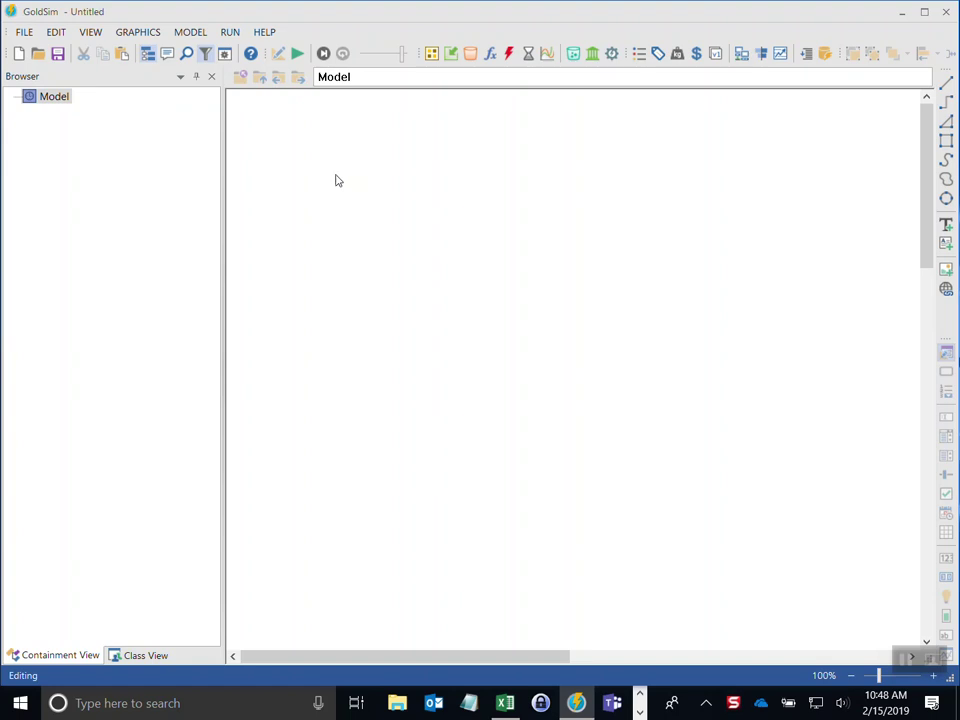
click(225, 55)
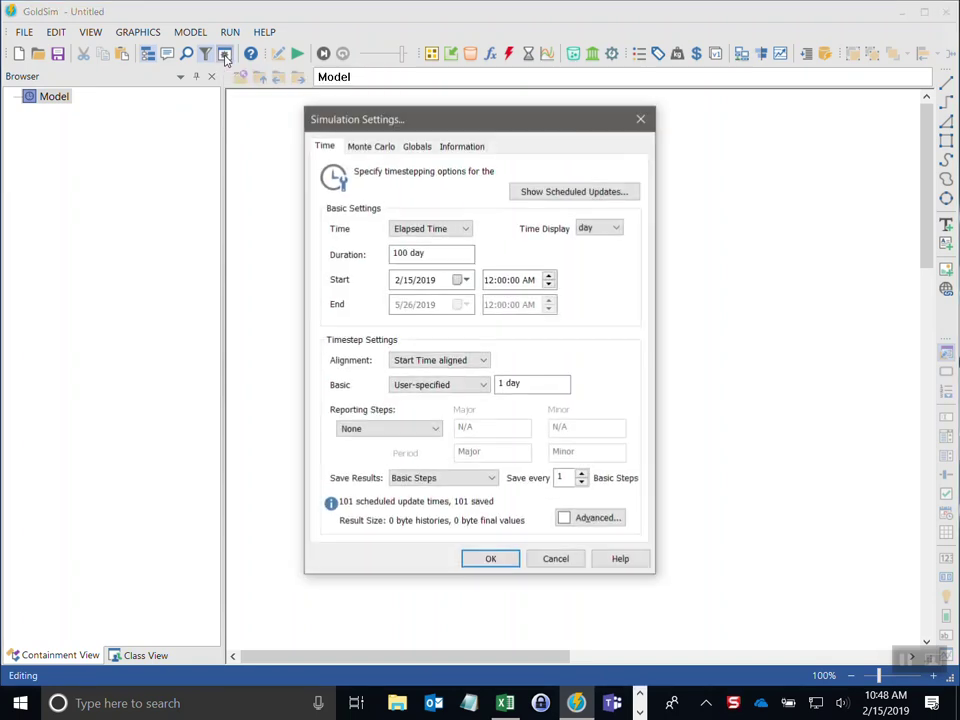
click(432, 231)
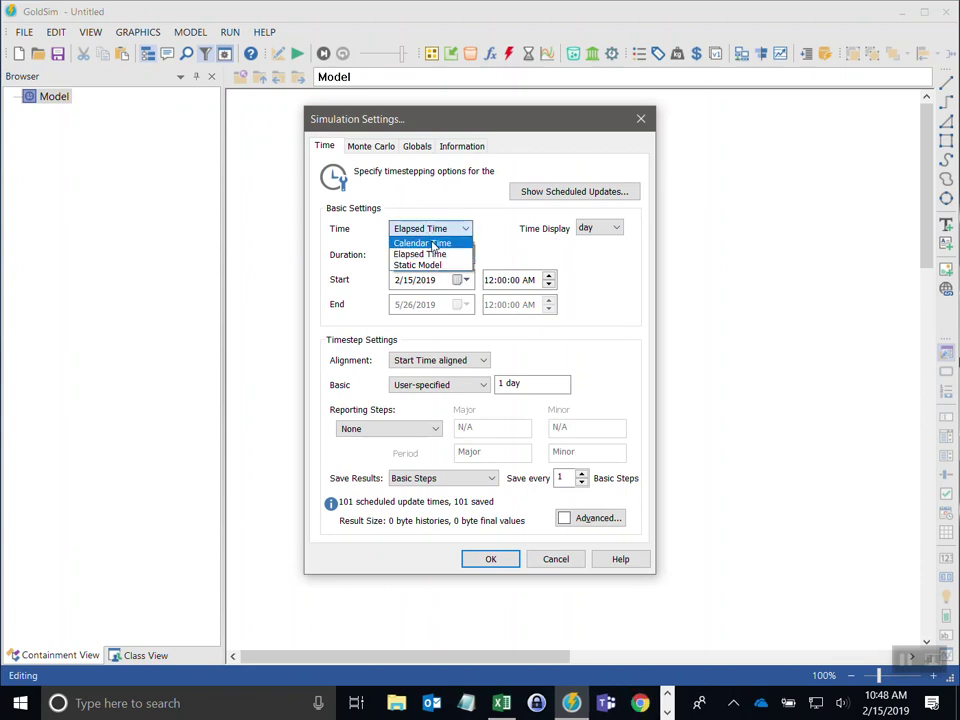
click(433, 244)
Set the simulation start date to 1/1/2018
click(397, 281)
text(1)
click(407, 281)
text(1)
click(427, 281)
text(2018)
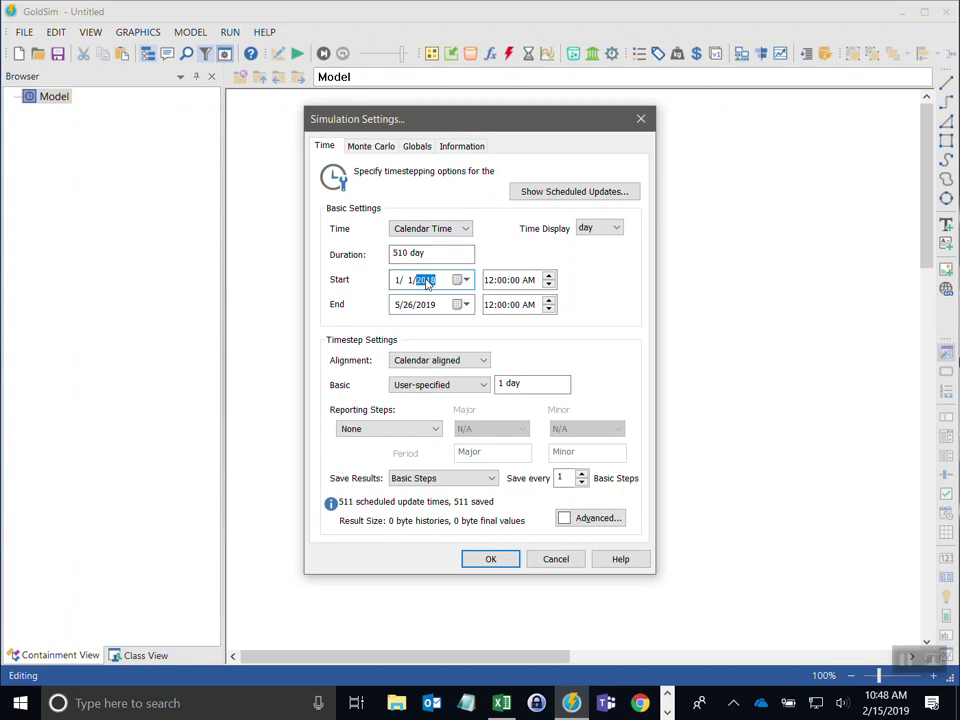
Set the simulation end date to 1/1/2019
click(396, 305)
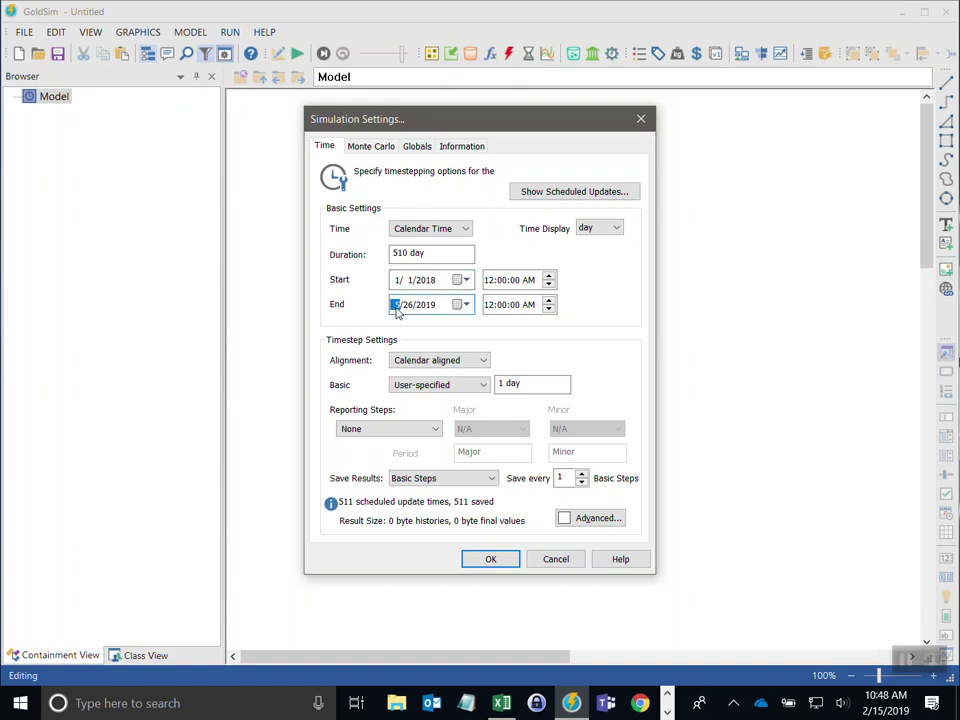
text(1)
click(407, 305)
text(1)
click(427, 305)
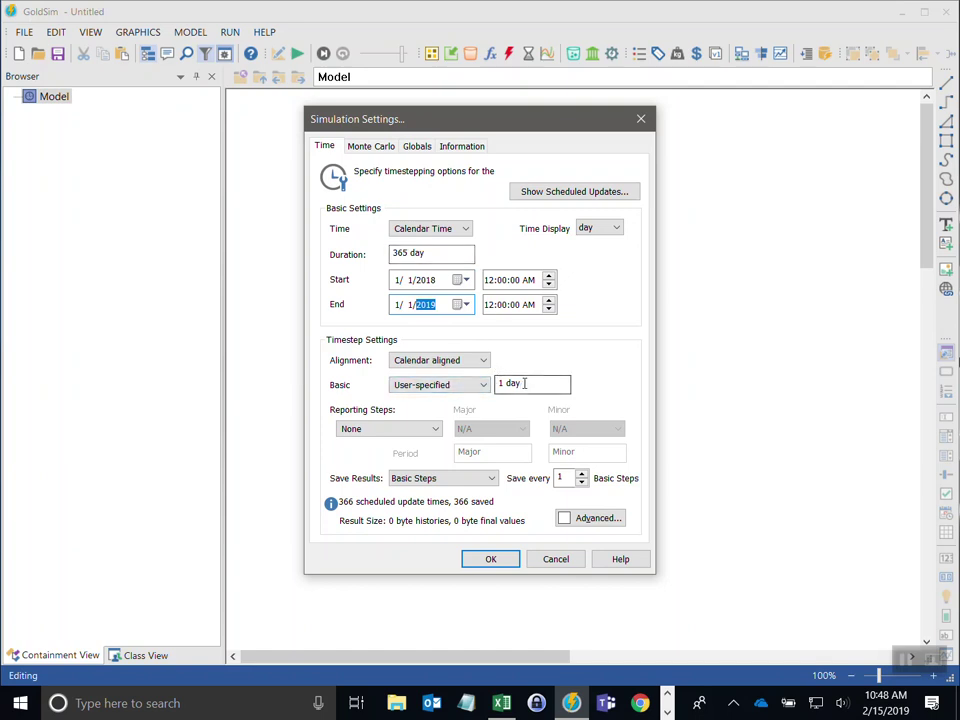
Set the basic timestep type to Days and accept the simulation settings
click(486, 385)
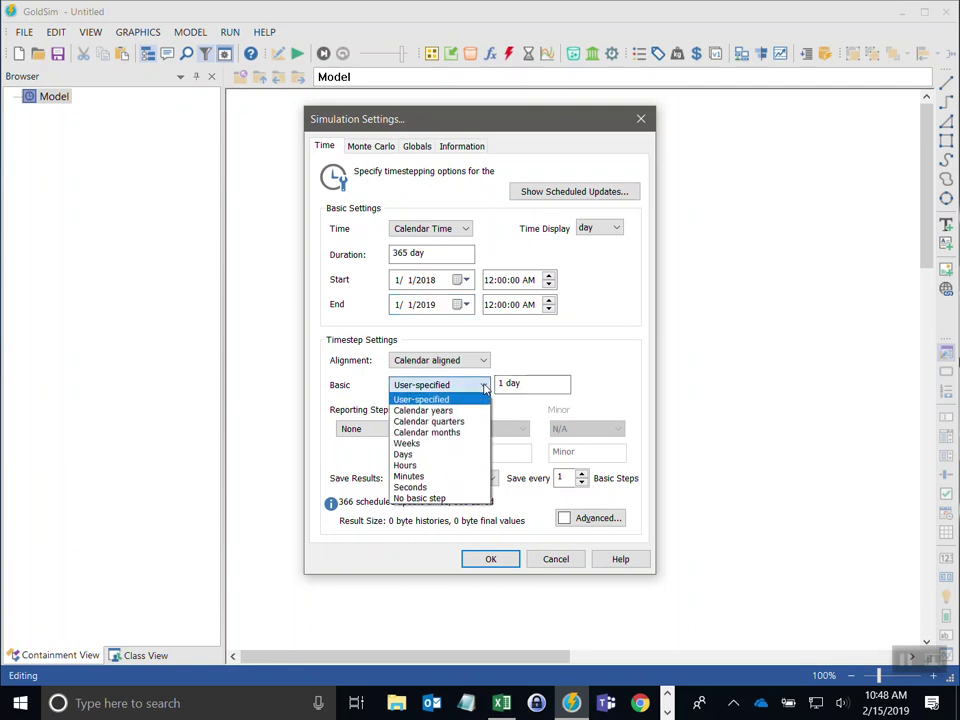
click(405, 456)
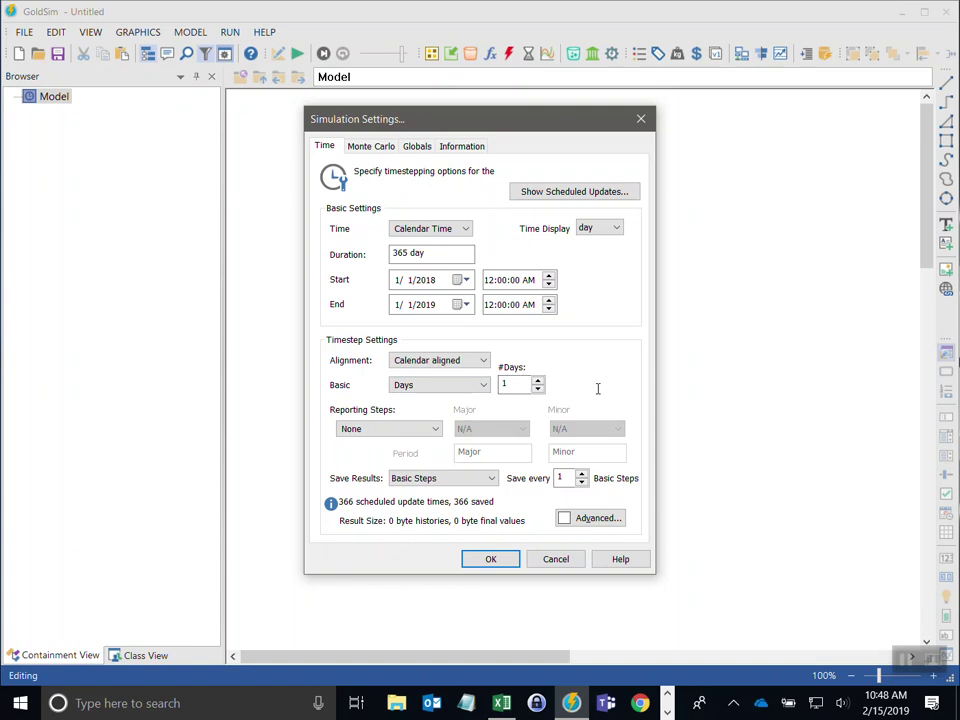
click(483, 561)
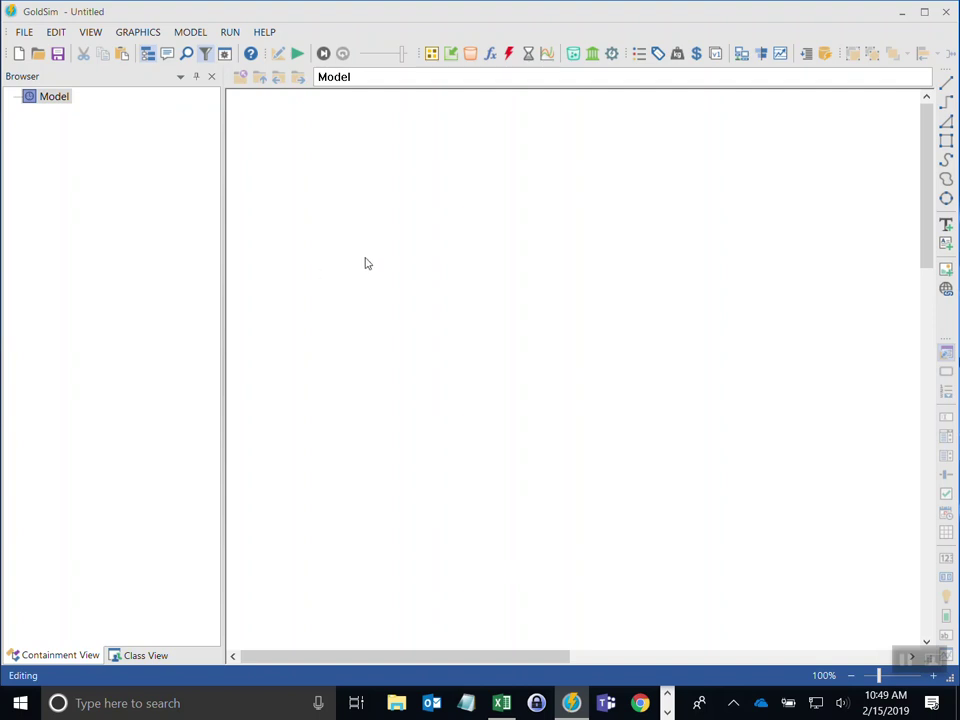
Add a Pool element near the middle of the model canvas and name it Reservoir
click(473, 57)
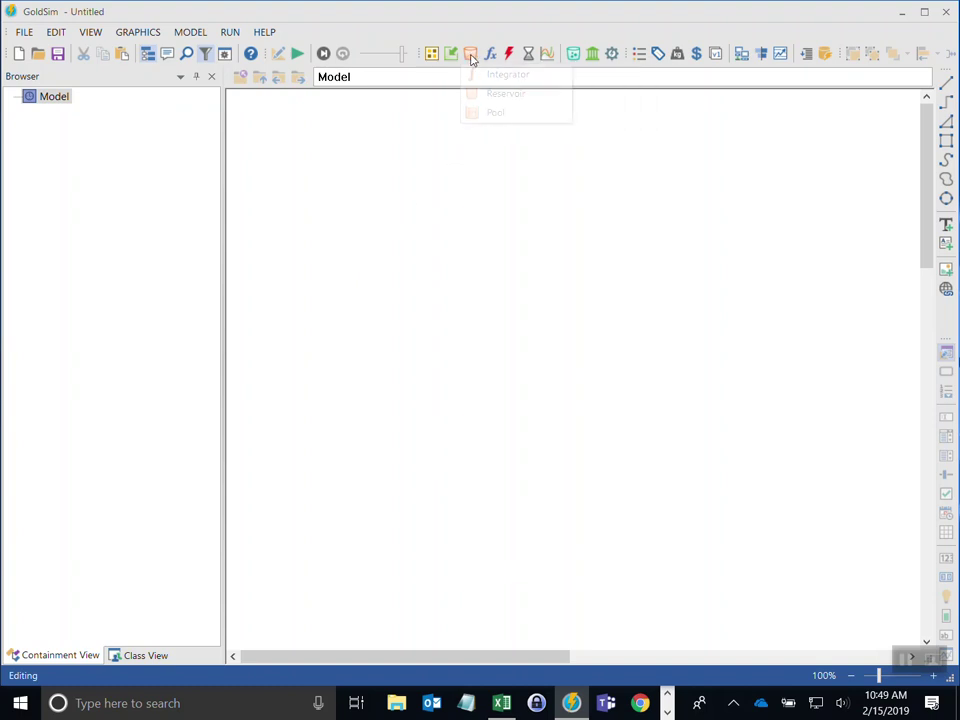
click(516, 115)
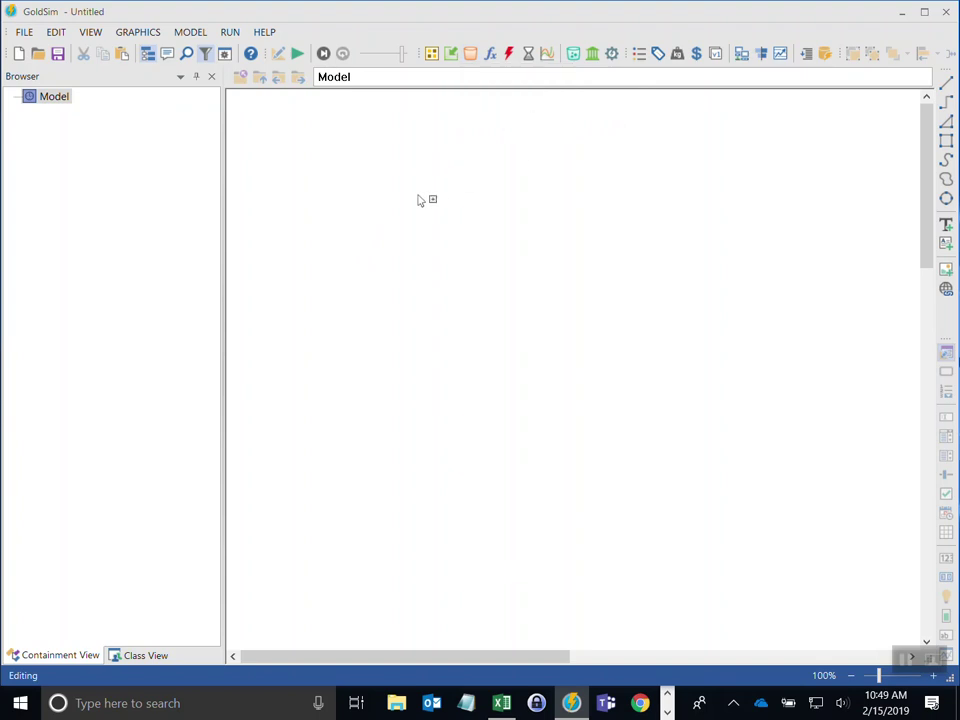
click(493, 296)
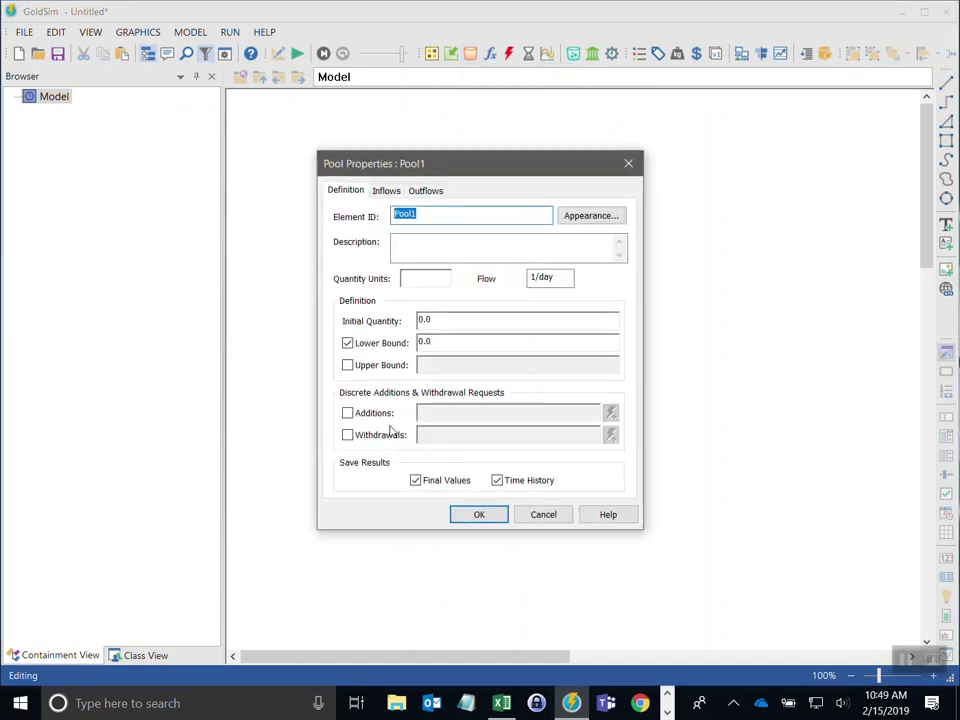
drag(445, 168, 652, 144)
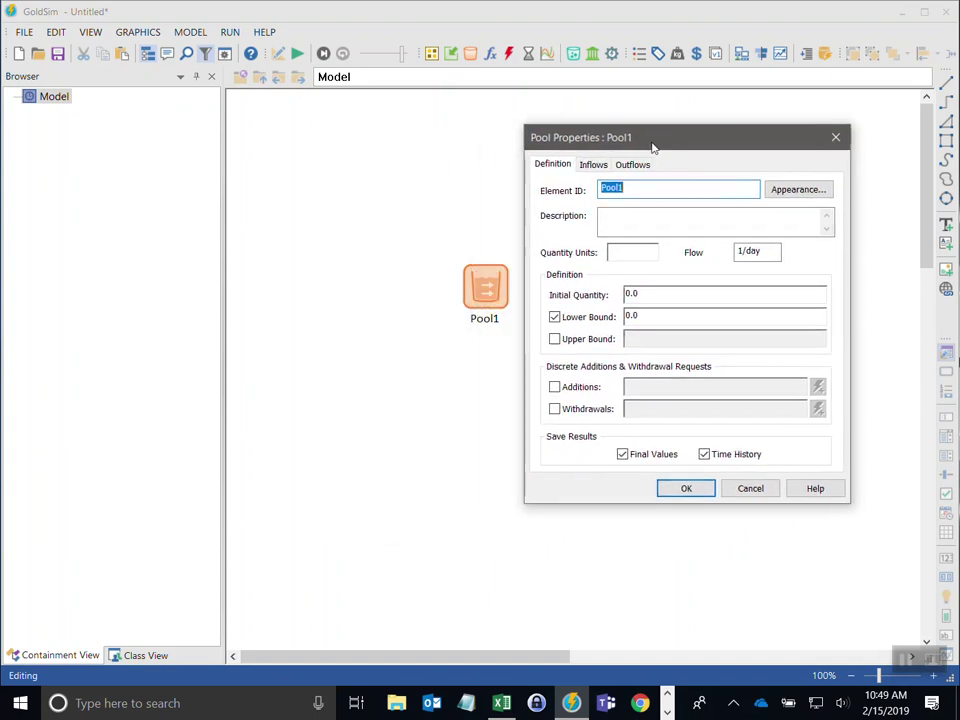
click(666, 225)
click(645, 193)
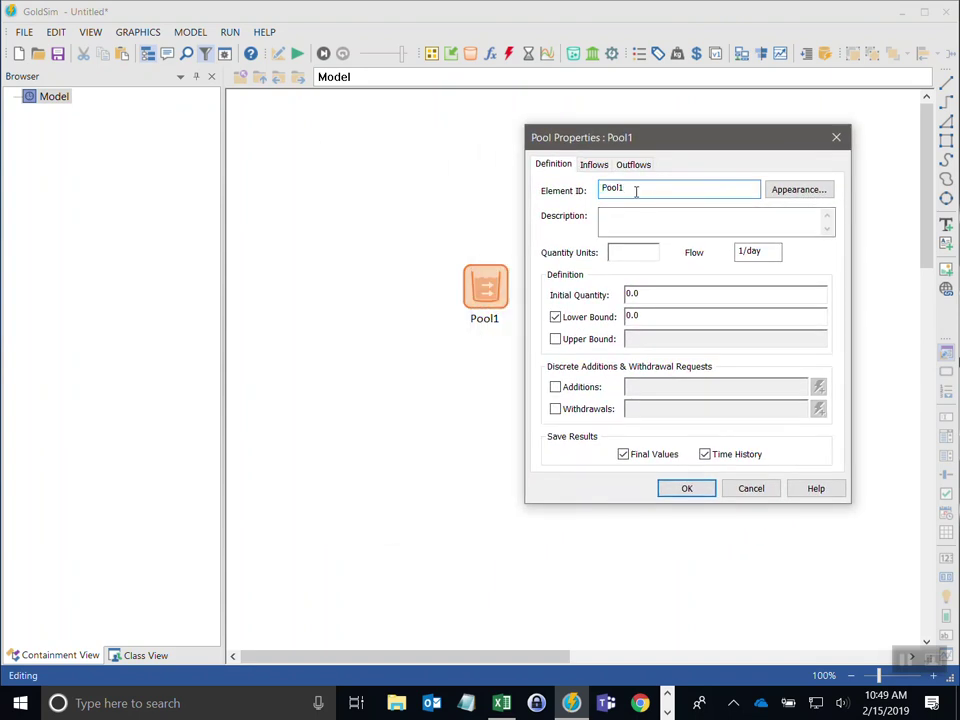
drag(628, 188, 552, 181)
text(Reservoir)
Enter "Volume of water in the reservoir" as the Reservoir pool's description
click(642, 227)
text(W)
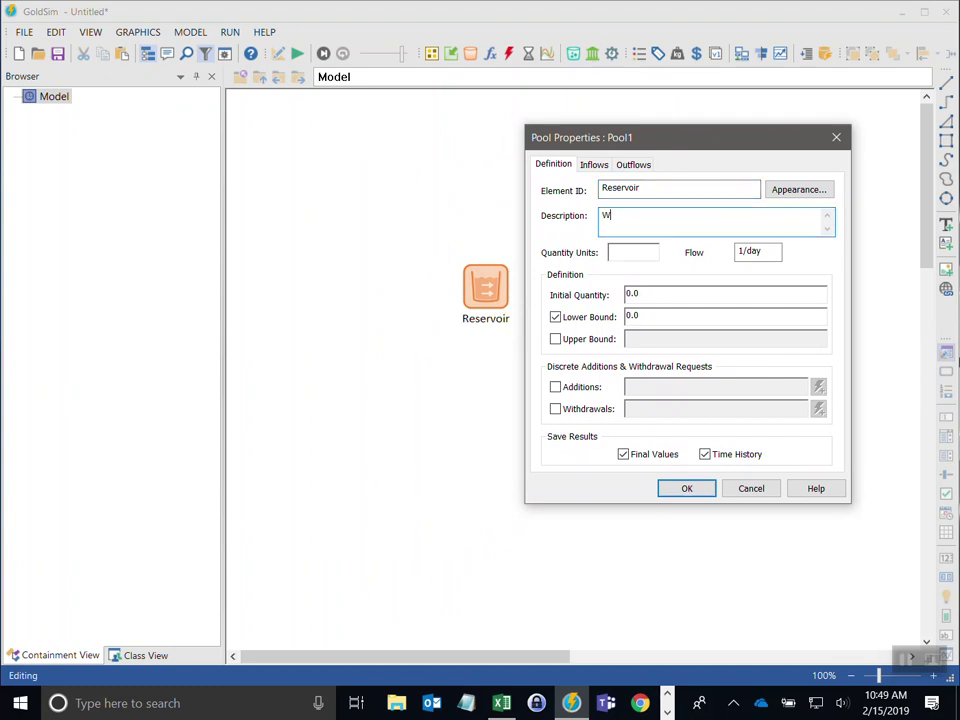
text(olume of water in the reservoir)
key(Tab)
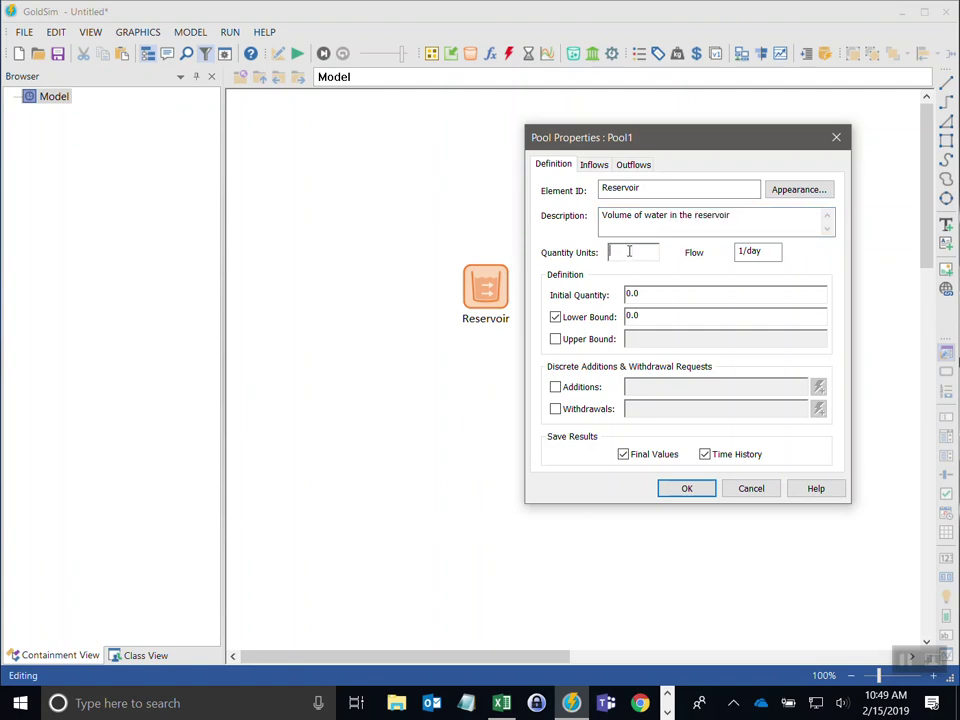
Set the Reservoir pool's quantity units to ML and flow units to l/s, and accept its properties
text(ML)
key(Tab)
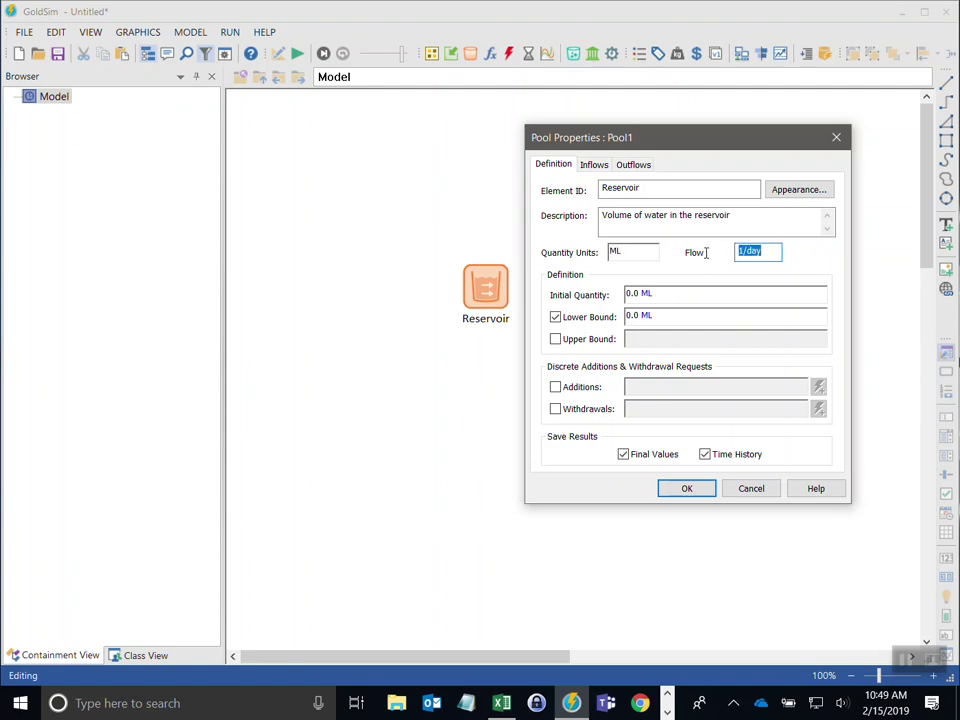
text(()
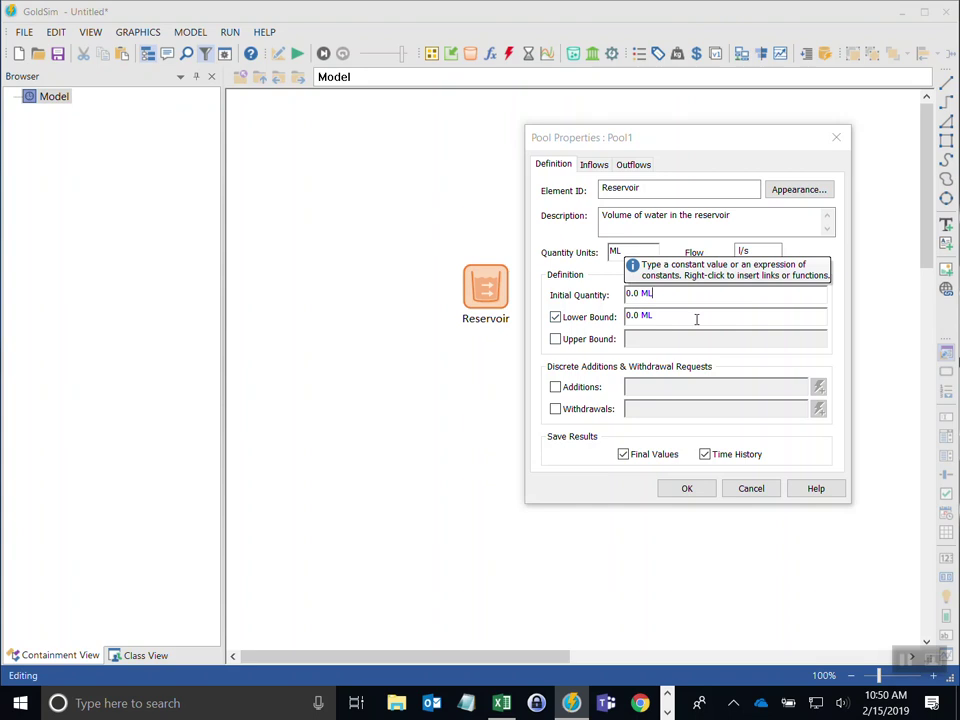
key(shift+Tab)
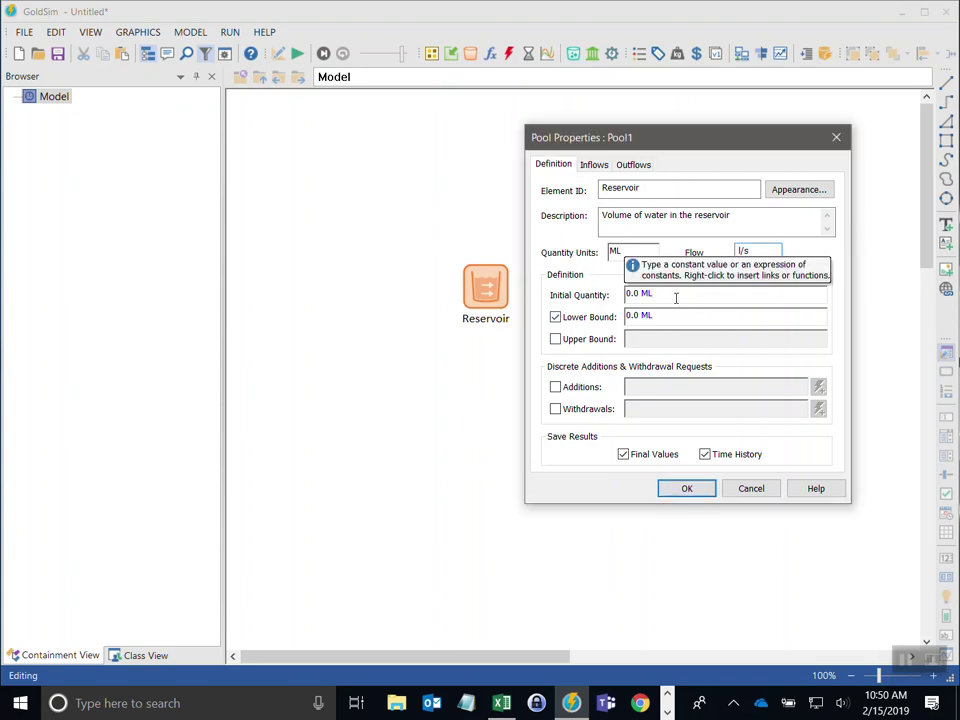
key(Tab)
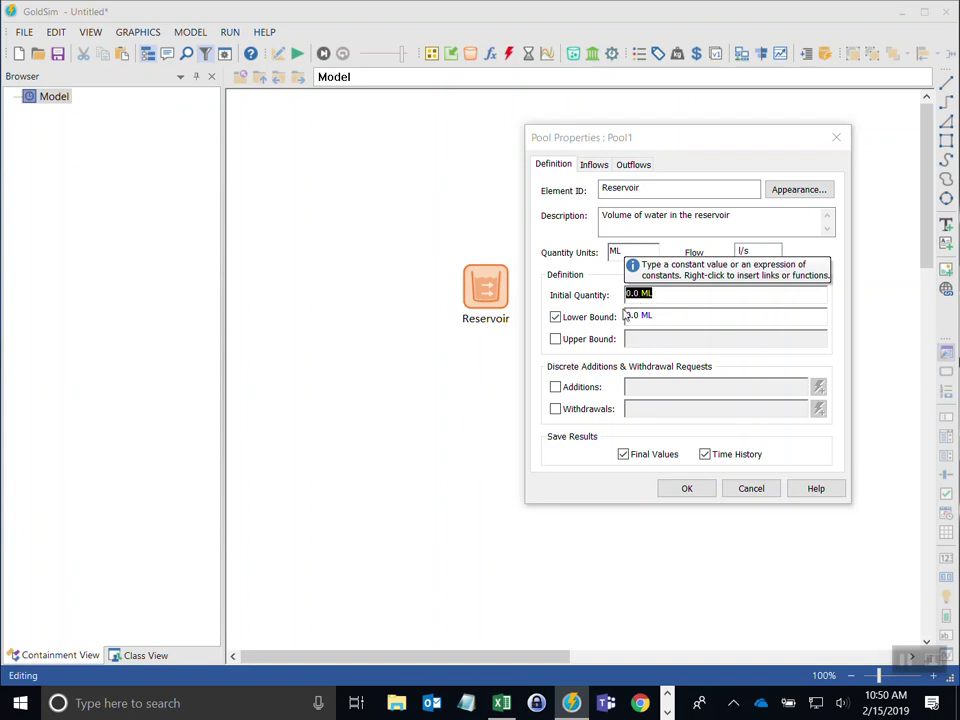
click(684, 298)
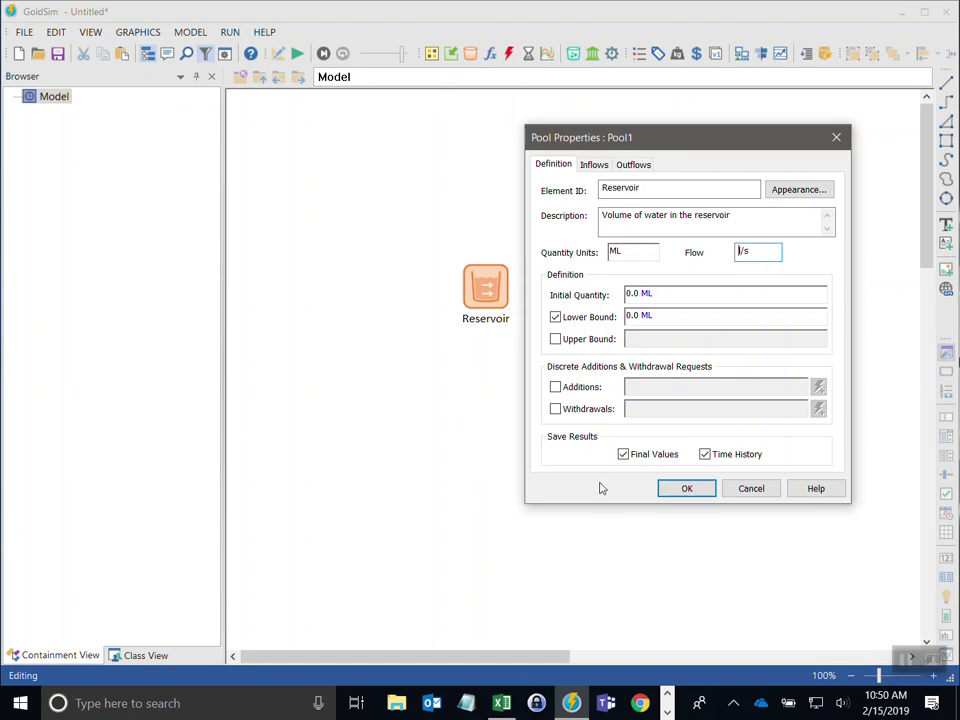
click(684, 489)
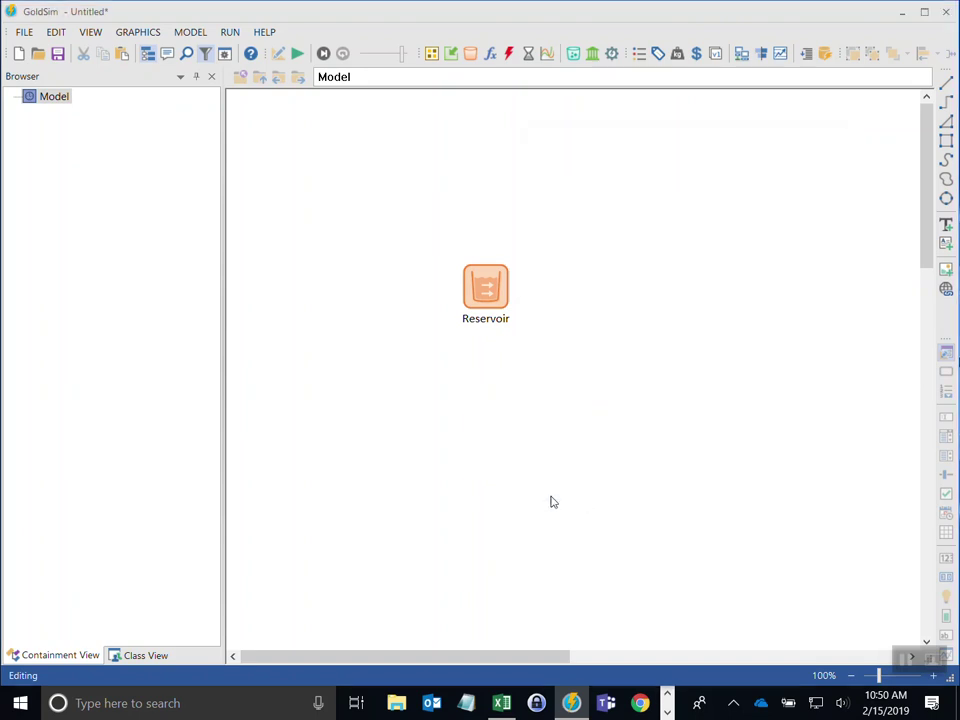
Add a Data element above and to the left of the Reservoir pool and name it Vinit
click(451, 55)
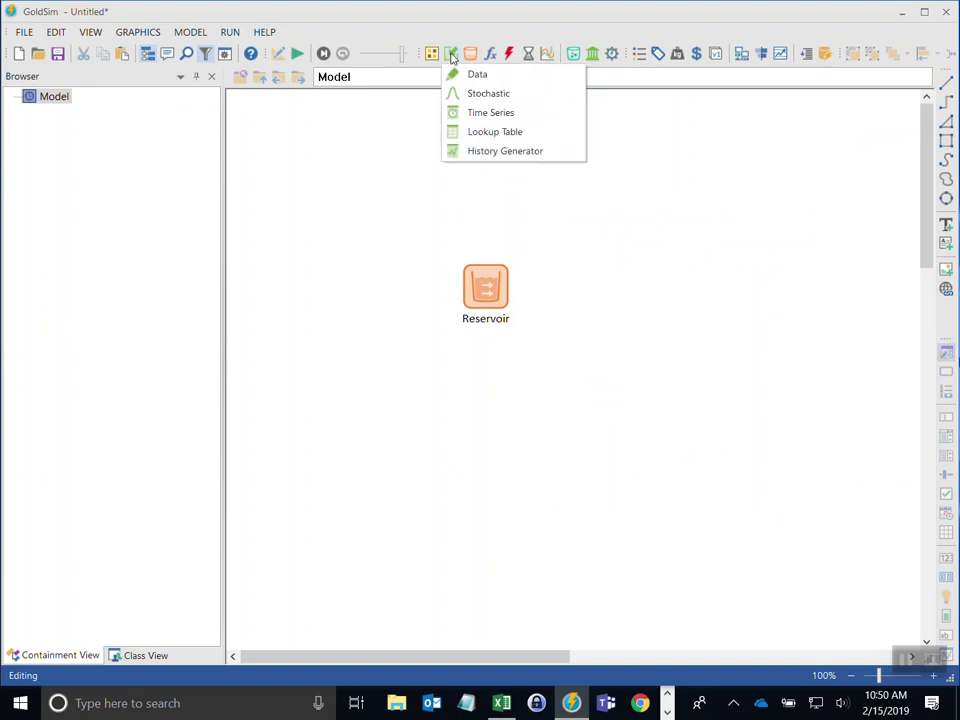
click(506, 79)
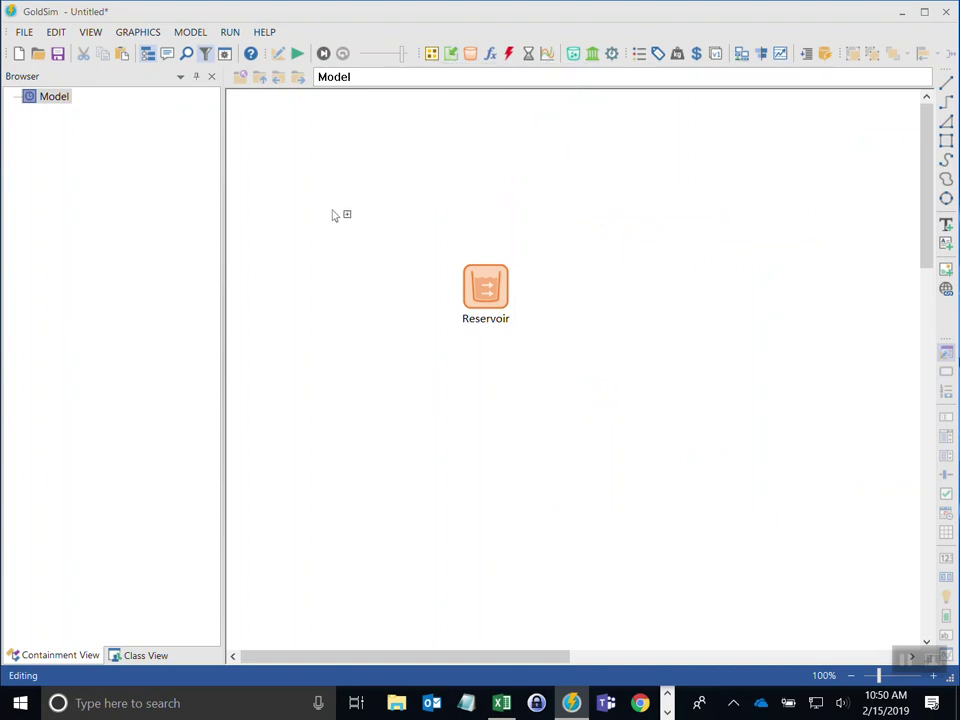
click(326, 200)
drag(450, 165, 541, 144)
text(V)
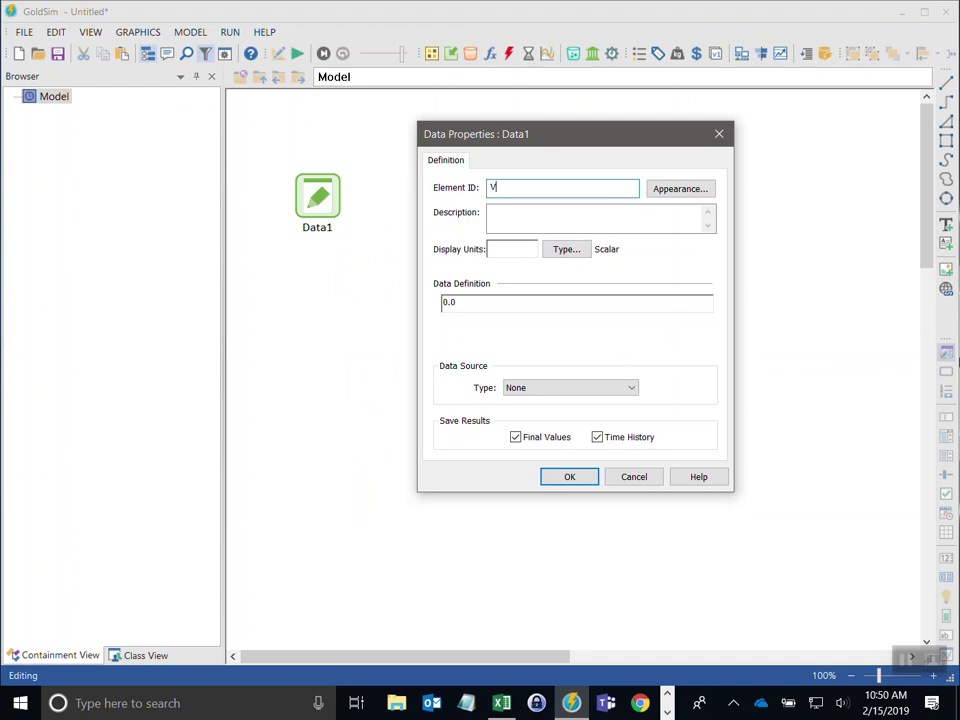
text(init)
Describe Vinit as "Initial volume of water in the reservoir" and set its display units to ML
key(Tab)
key(Tab)
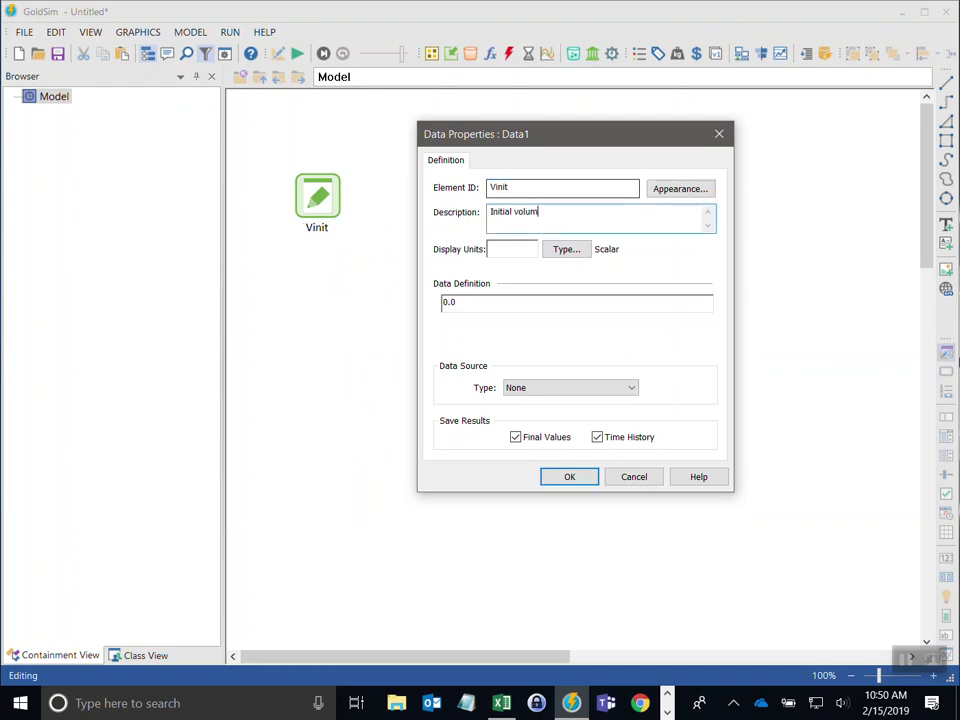
text(Initial volume of water in the reservoir)
key(Tab)
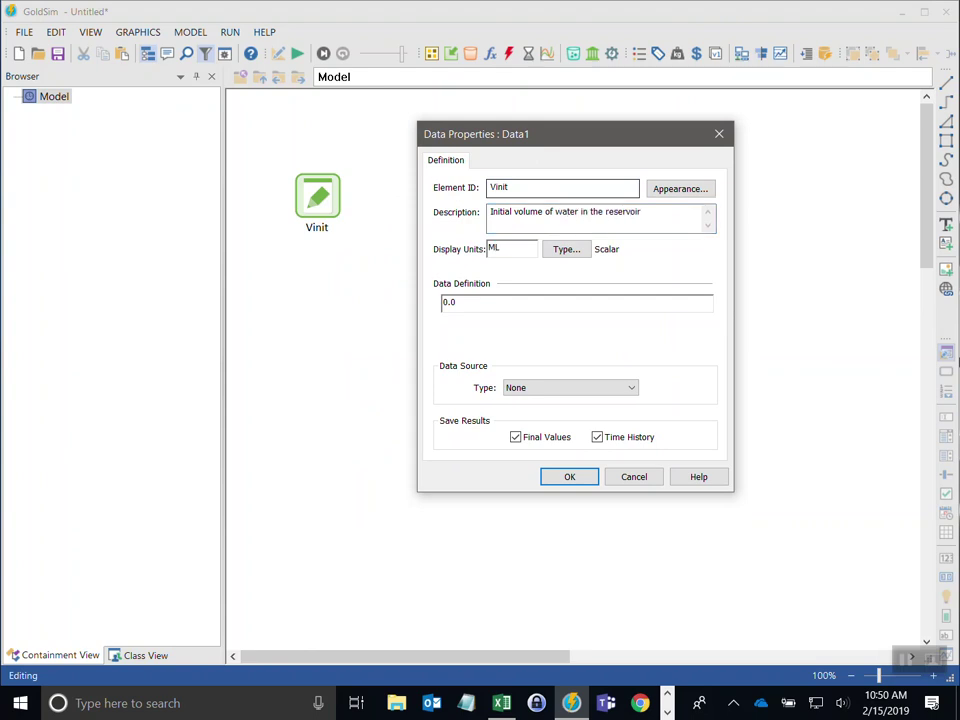
Define the Vinit data value as 12800 ML and accept the element's properties
drag(536, 137, 692, 124)
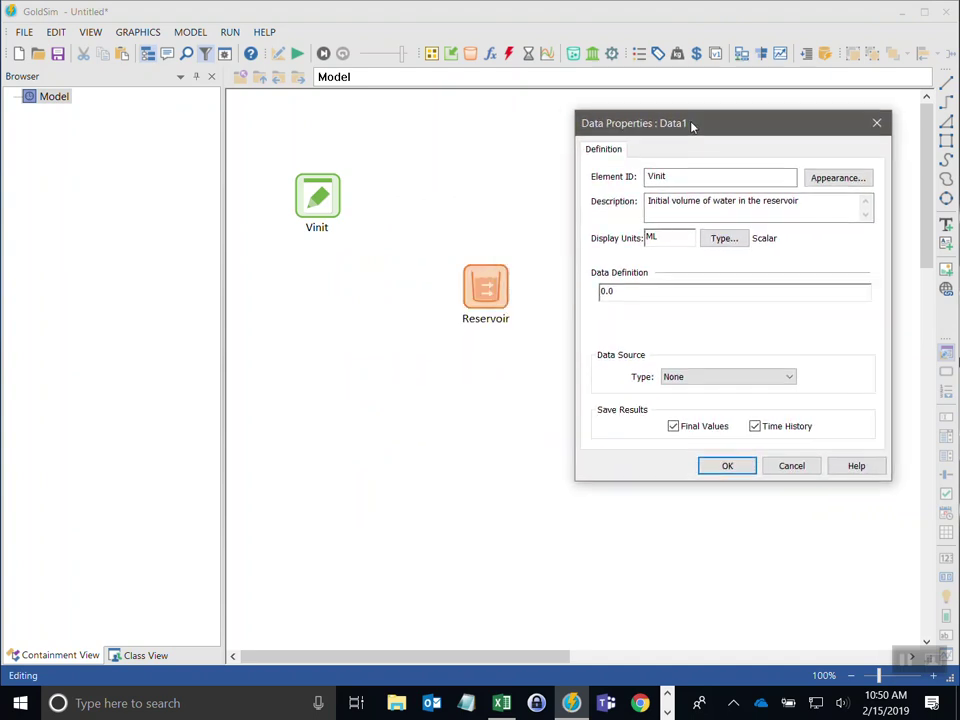
click(634, 291)
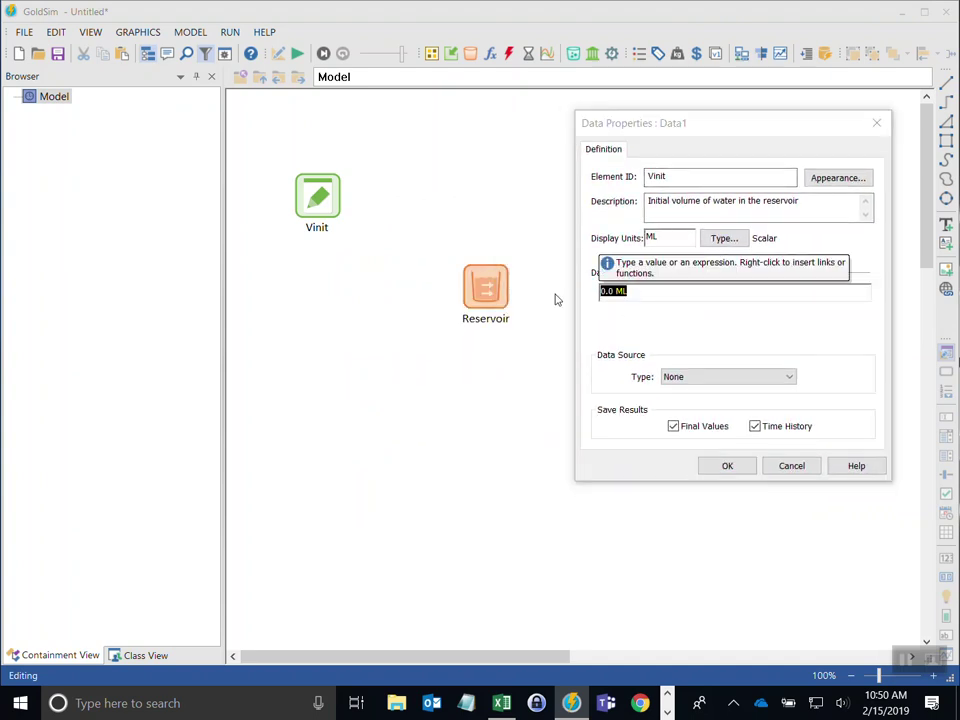
text(12800)
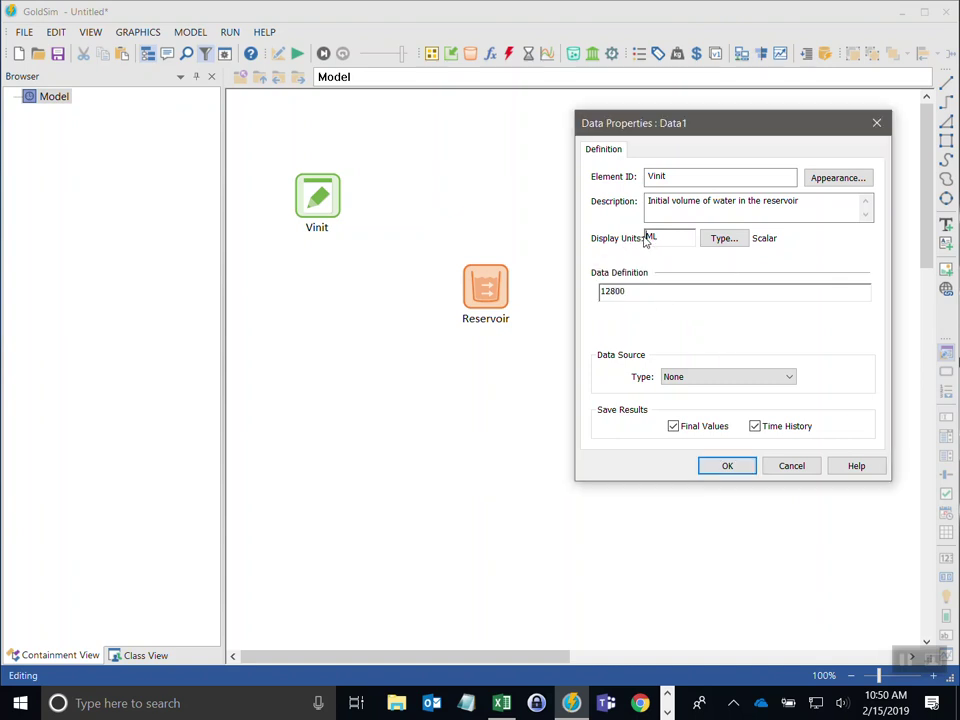
text( ML)
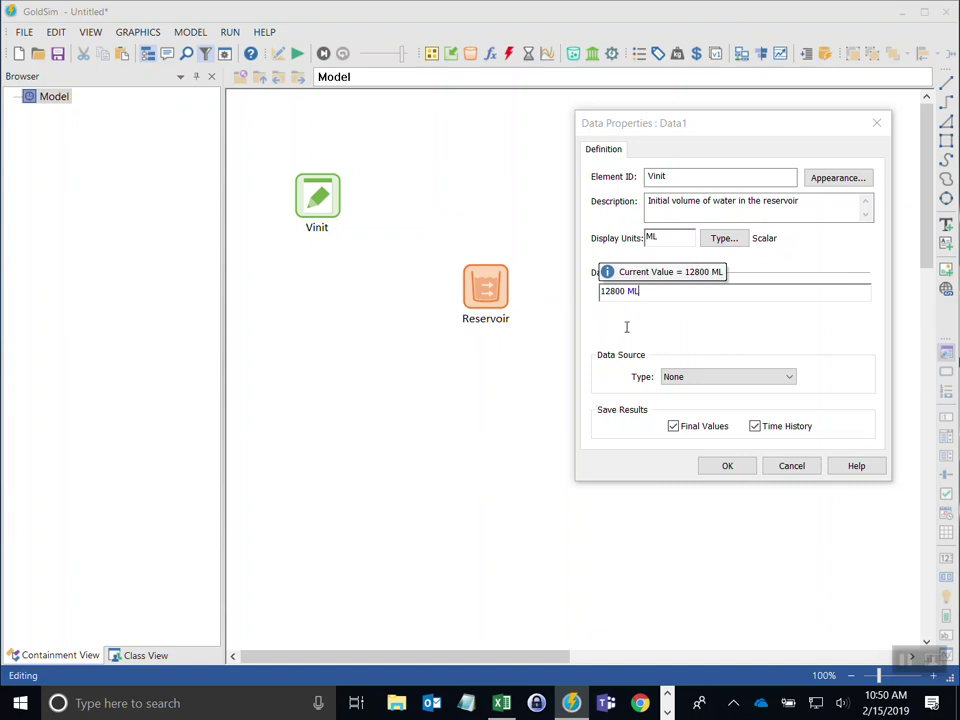
click(731, 469)
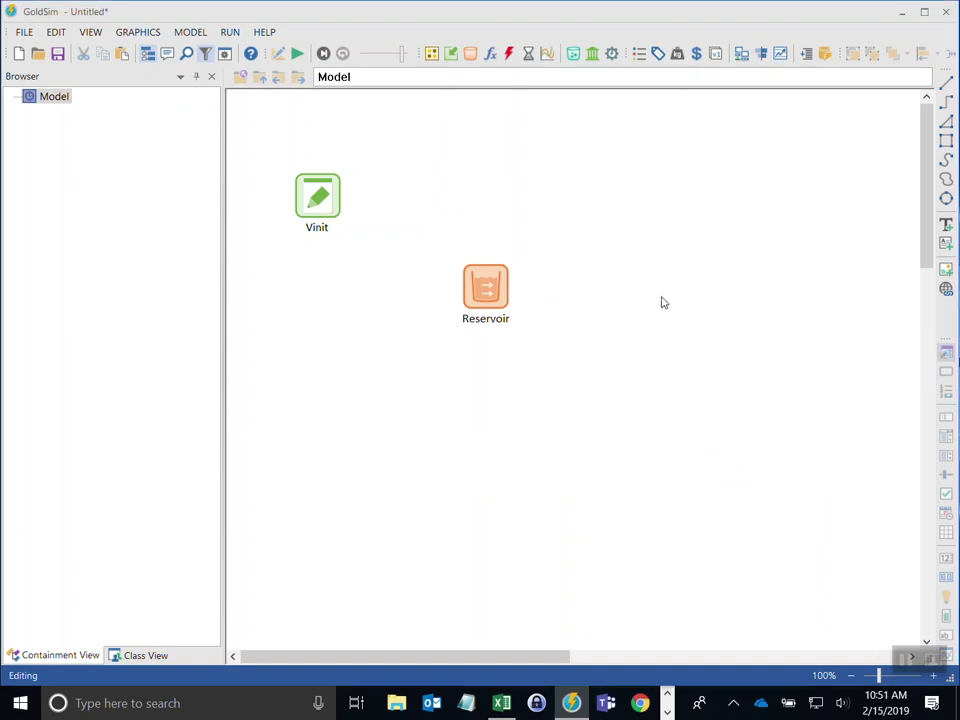
Move the Reservoir pool down and to the left, closer beneath the Vinit element
drag(486, 284, 446, 307)
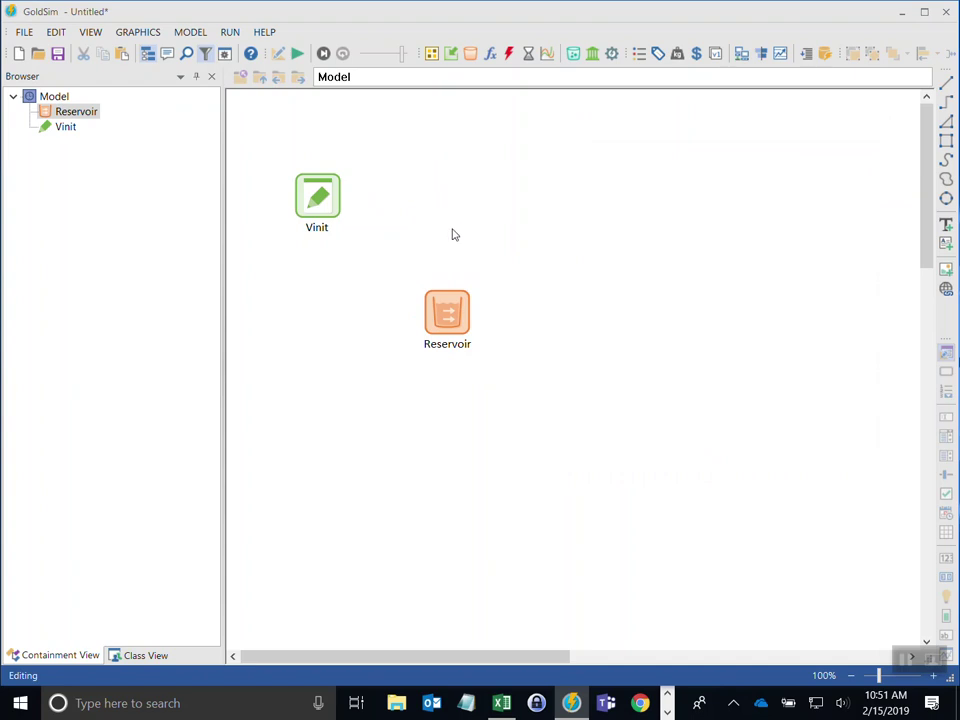
drag(446, 311, 433, 326)
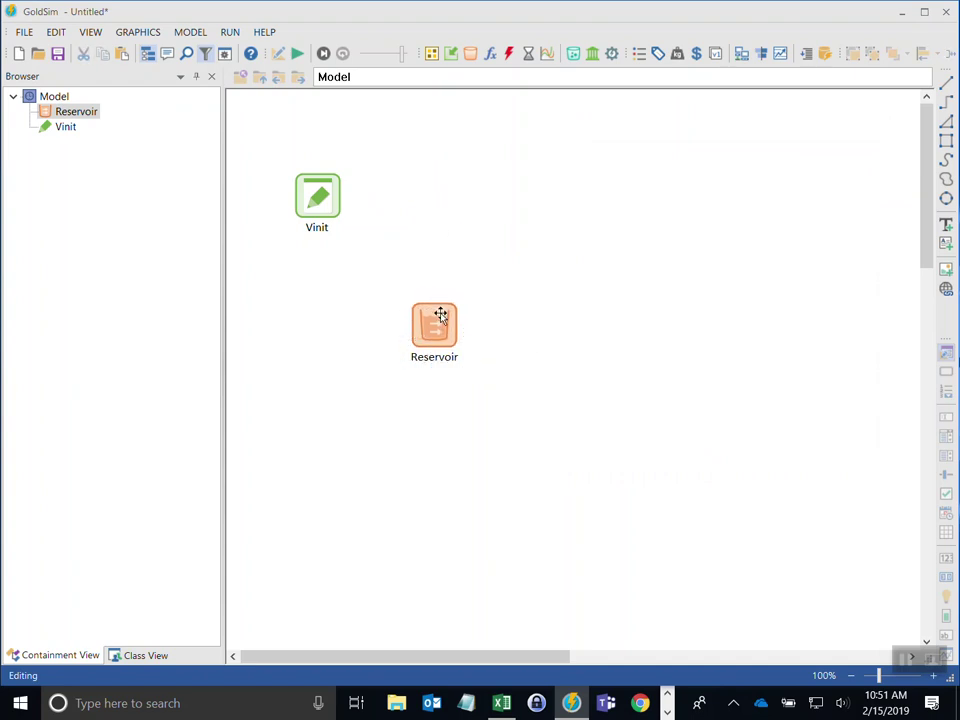
mouse_move(439, 317)
Make two copies of the Vinit data element, lined up in a row to its right
click(322, 195)
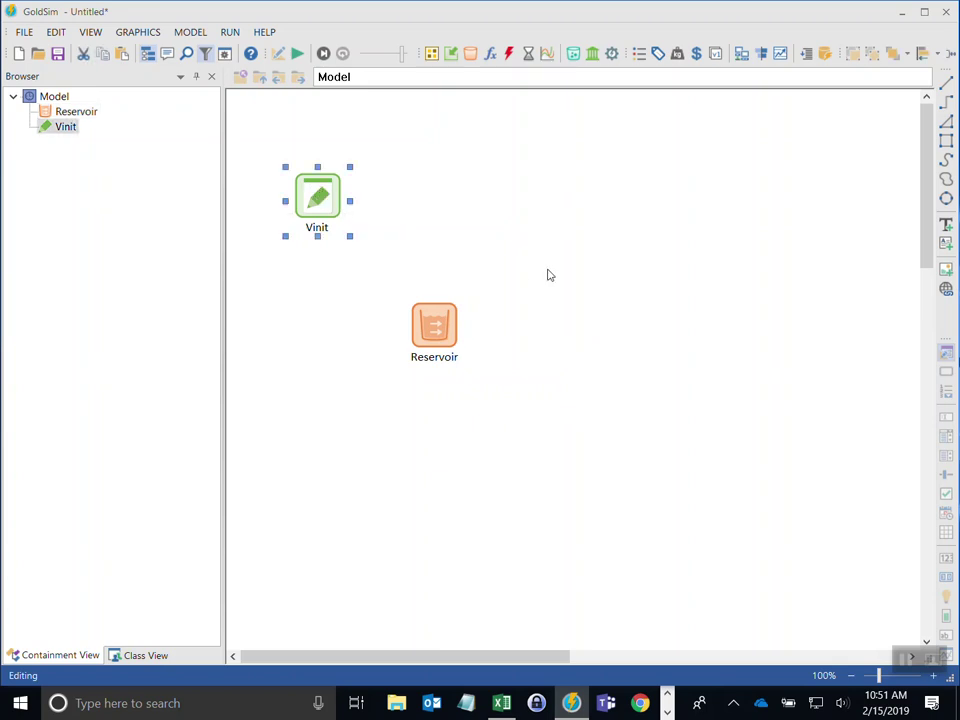
key(ctrl+v)
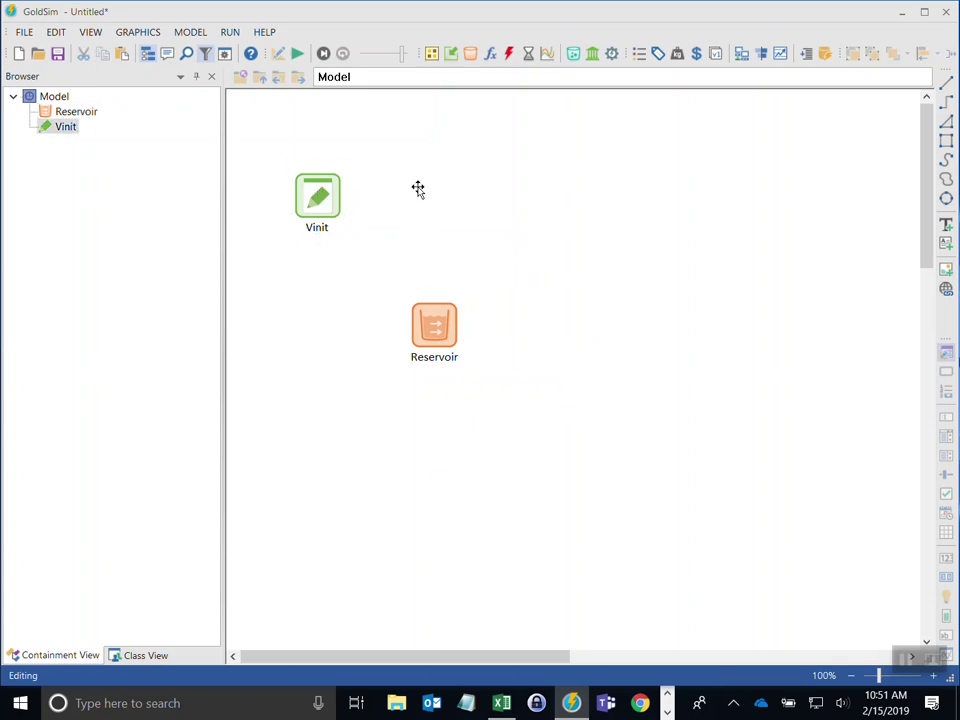
key(ctrl+v)
click(415, 197)
Rename the first Vinit copy Vmin and describe it as "Miminum allowed volume of water in the reservoir"
double_click(415, 197)
drag(452, 167, 637, 153)
text(Vmin)
key(Tab)
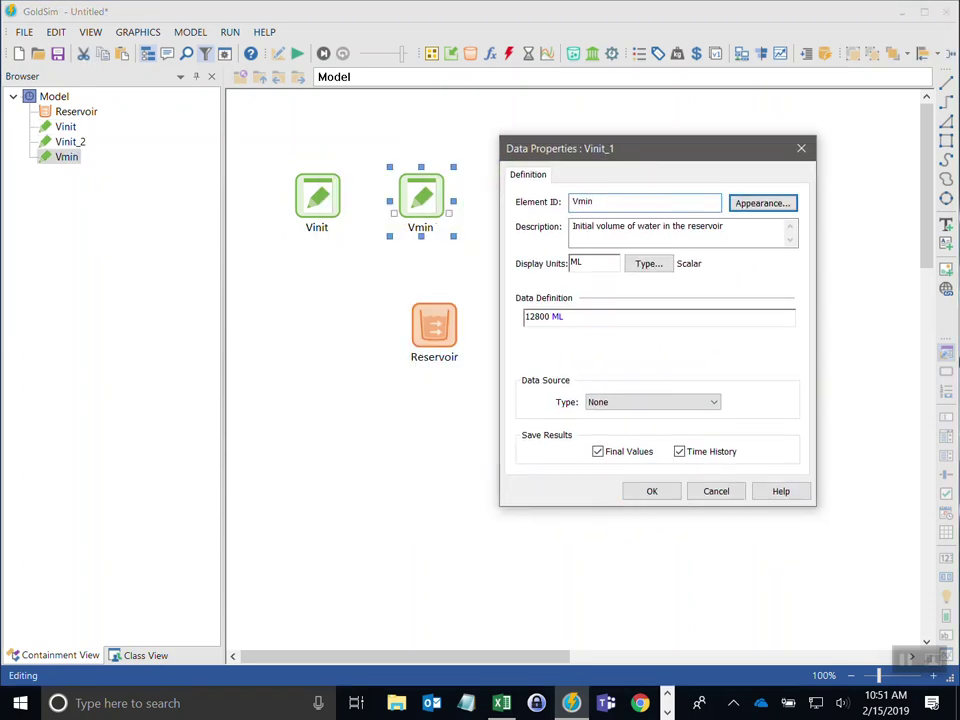
double_click(585, 226)
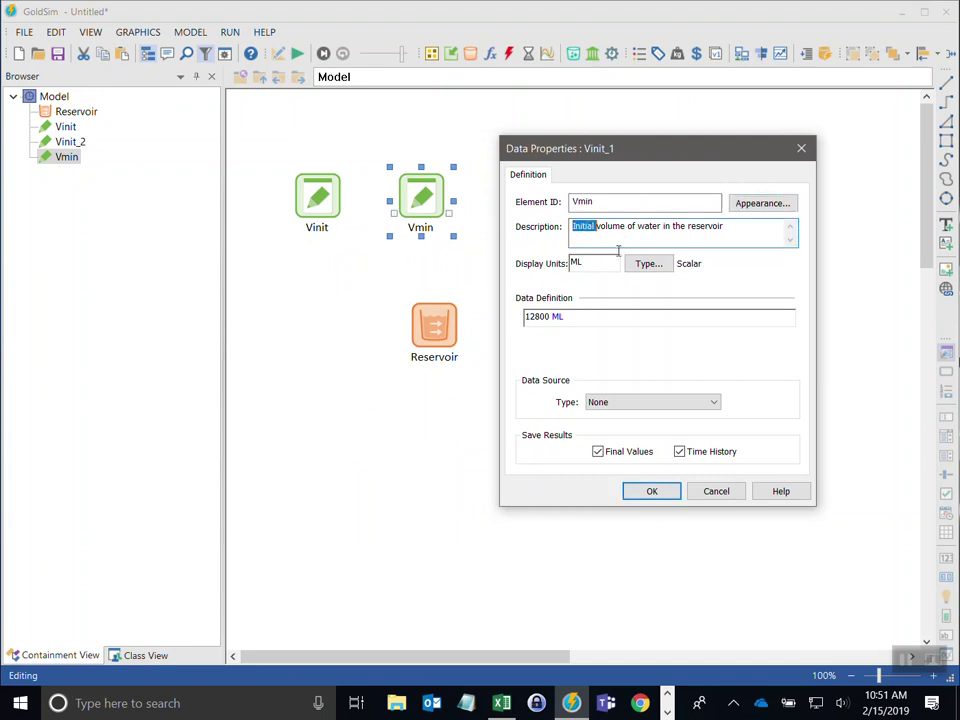
text(Miminum allow)
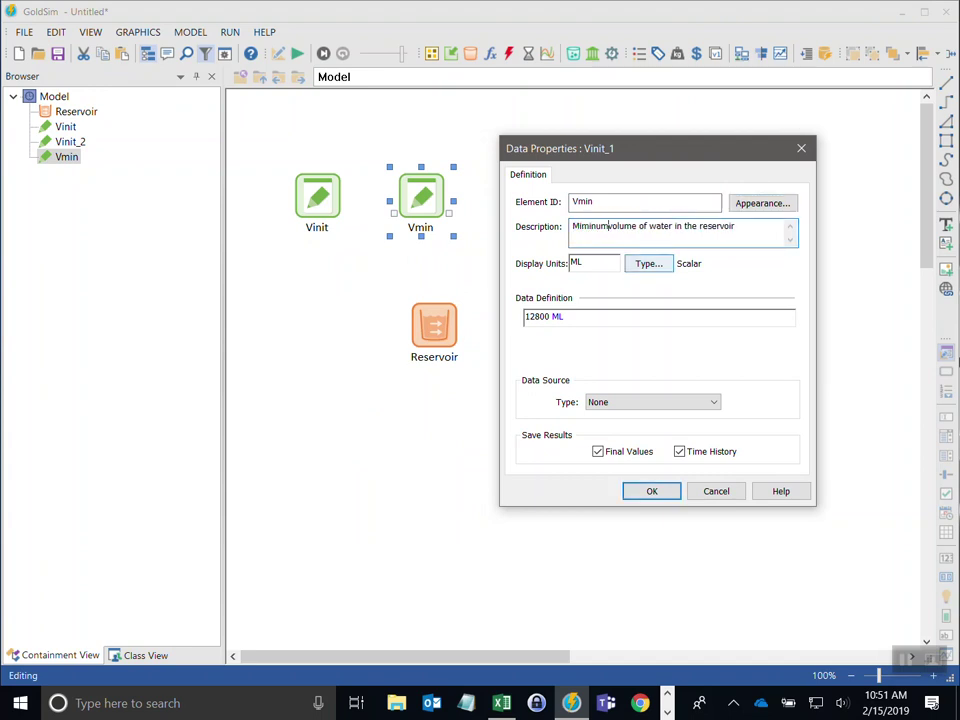
text(ed)
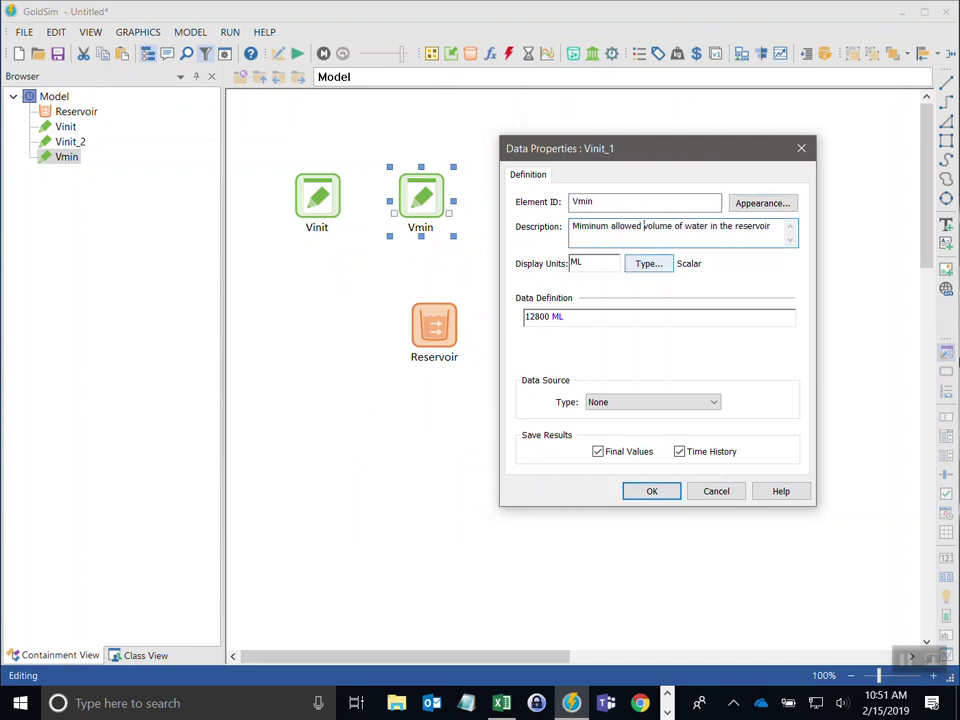
Define the Vmin data value as 11000 ML and accept the element's properties
double_click(549, 316)
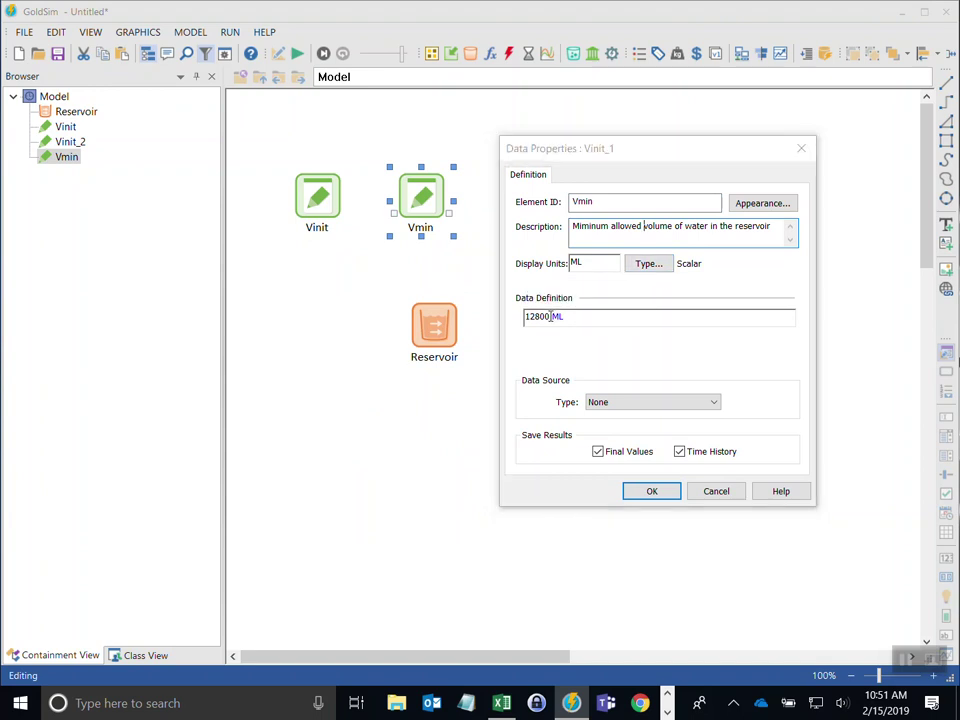
drag(582, 314, 476, 319)
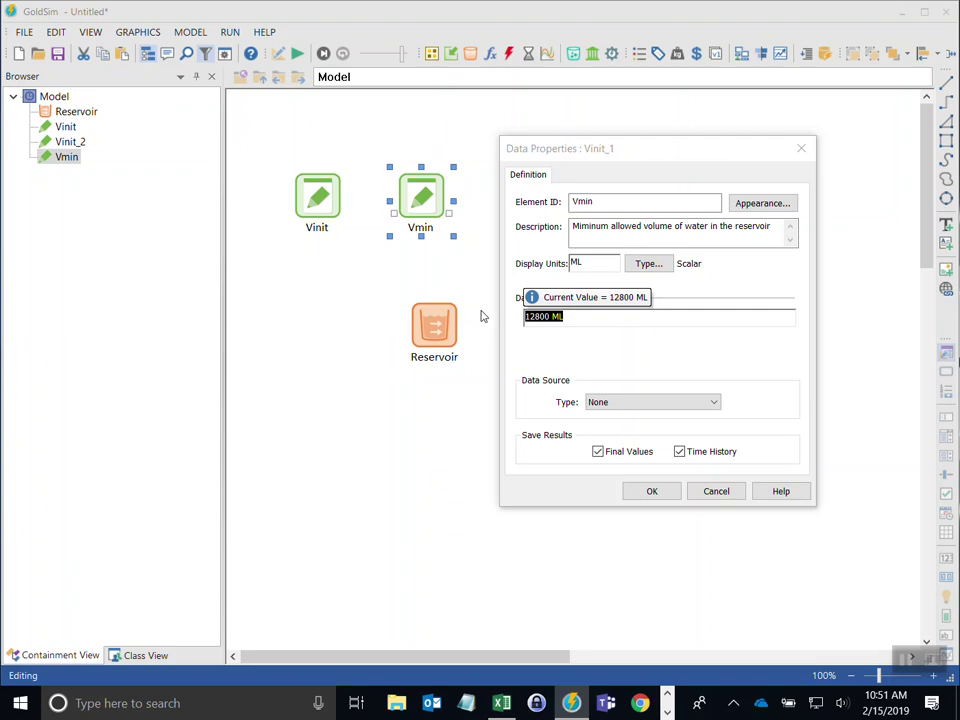
text(11000)
click(649, 491)
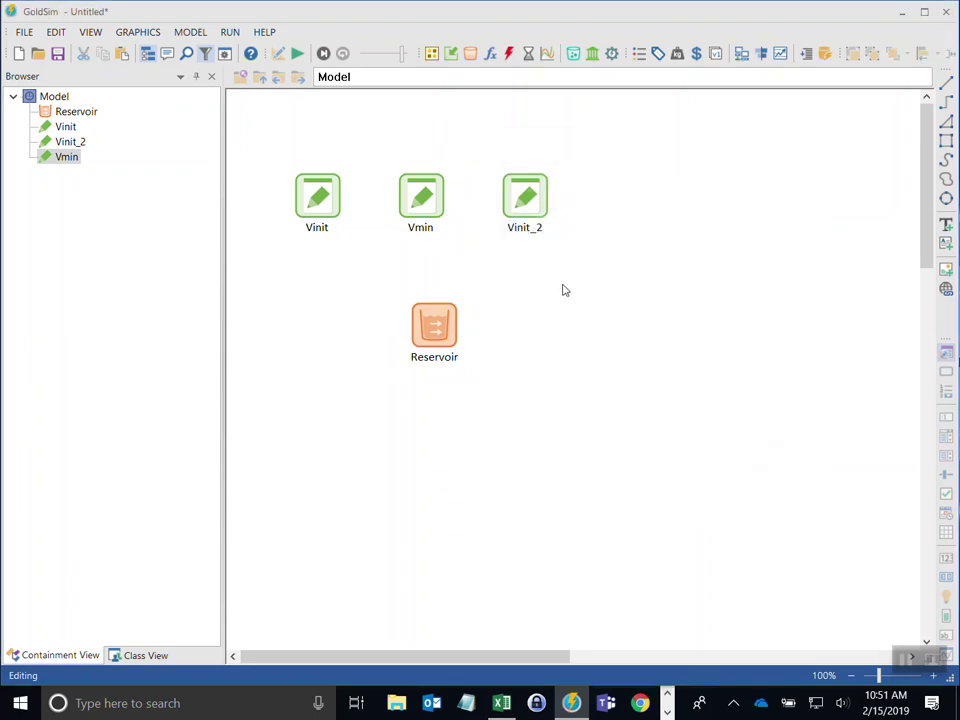
Rename the second Vinit copy Vmax and describe it as "Maximum allowed volume of water in the reservoir"
double_click(525, 197)
text(Vmax)
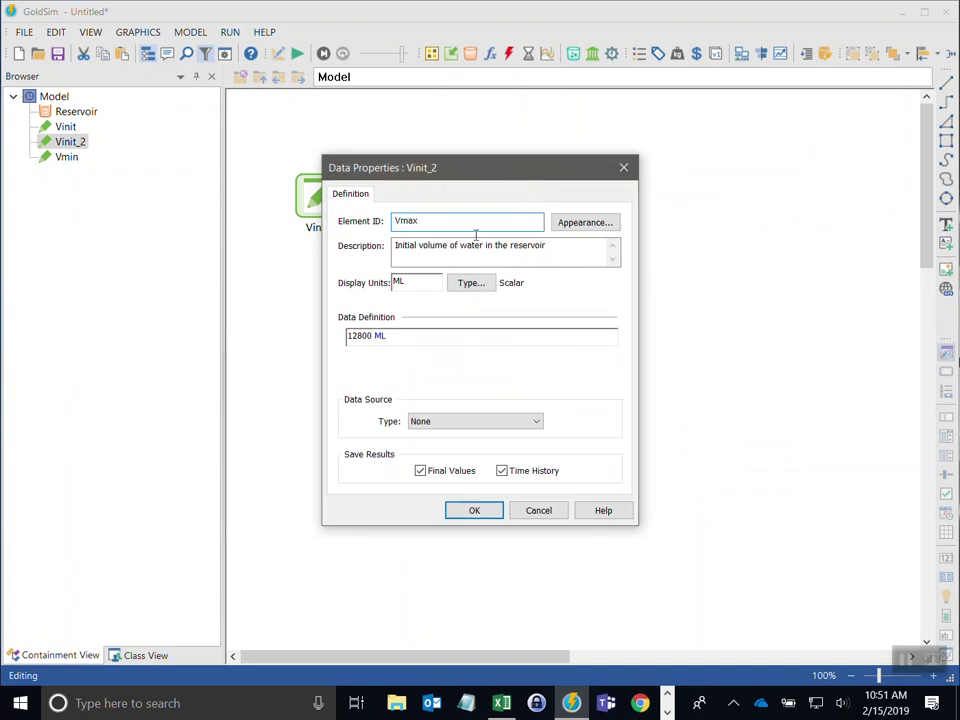
drag(540, 167, 793, 154)
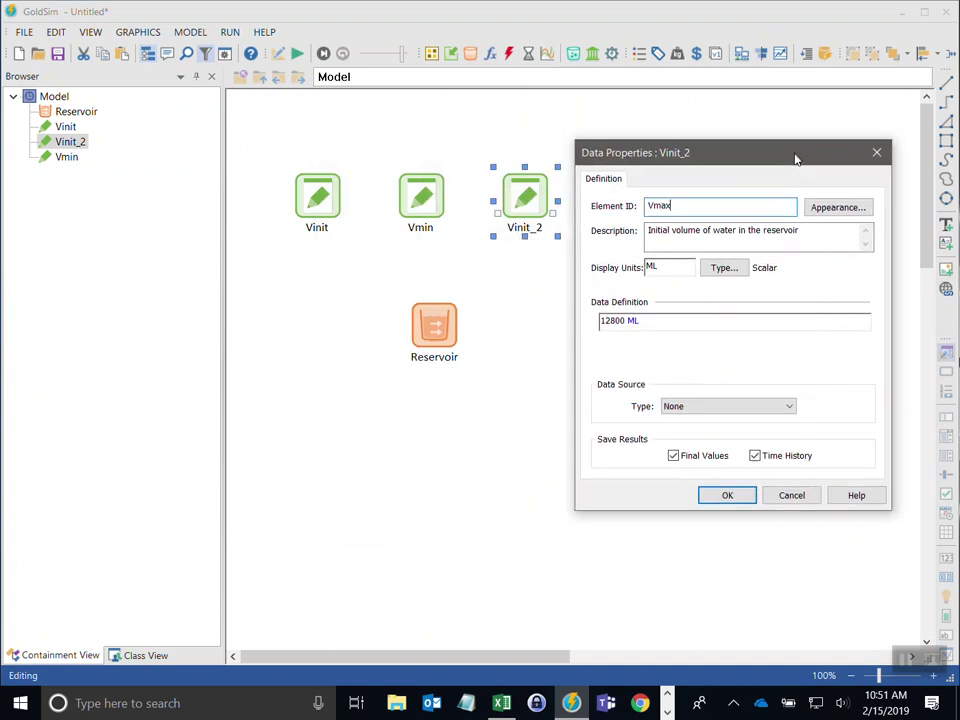
double_click(669, 230)
text(Max)
text(imum allow)
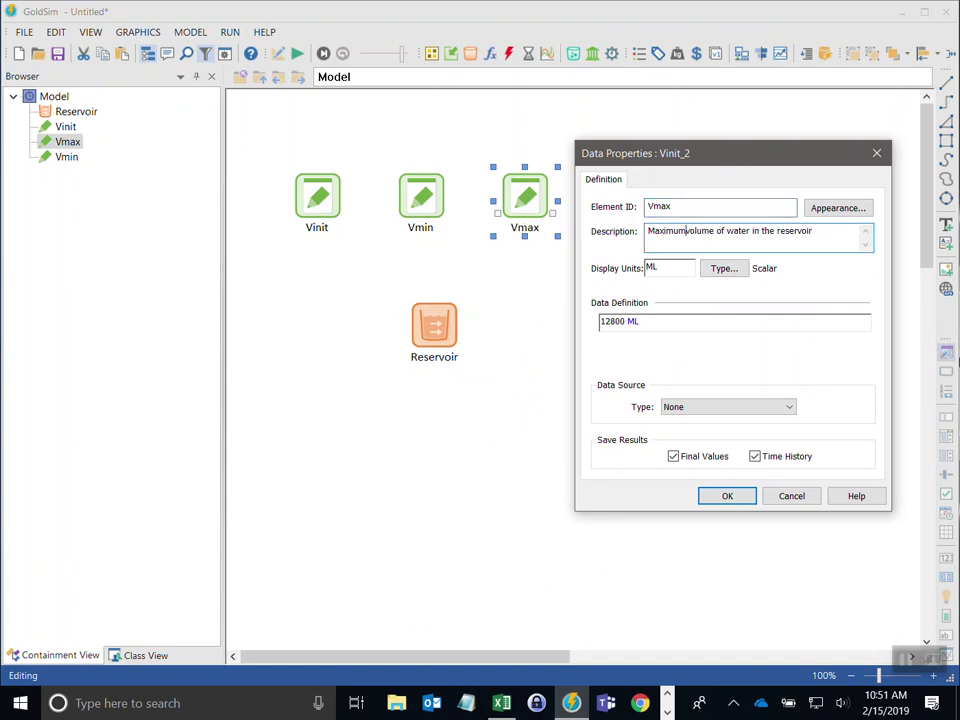
text(ed)
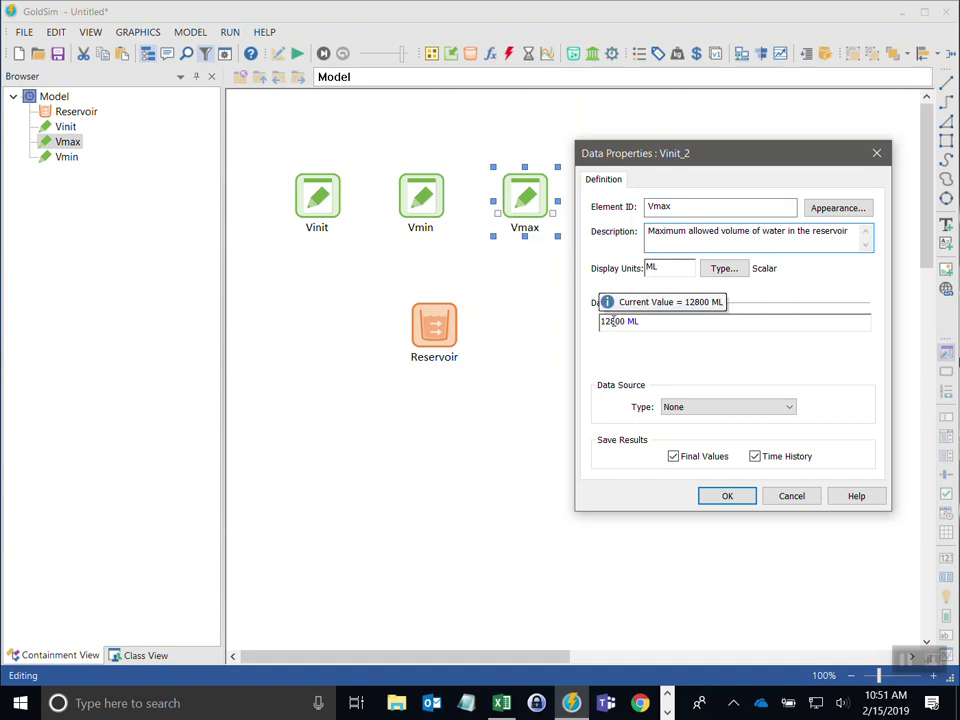
Define the Vmax data value as 13000 ML and accept the element's properties
drag(649, 321, 559, 325)
text(13000)
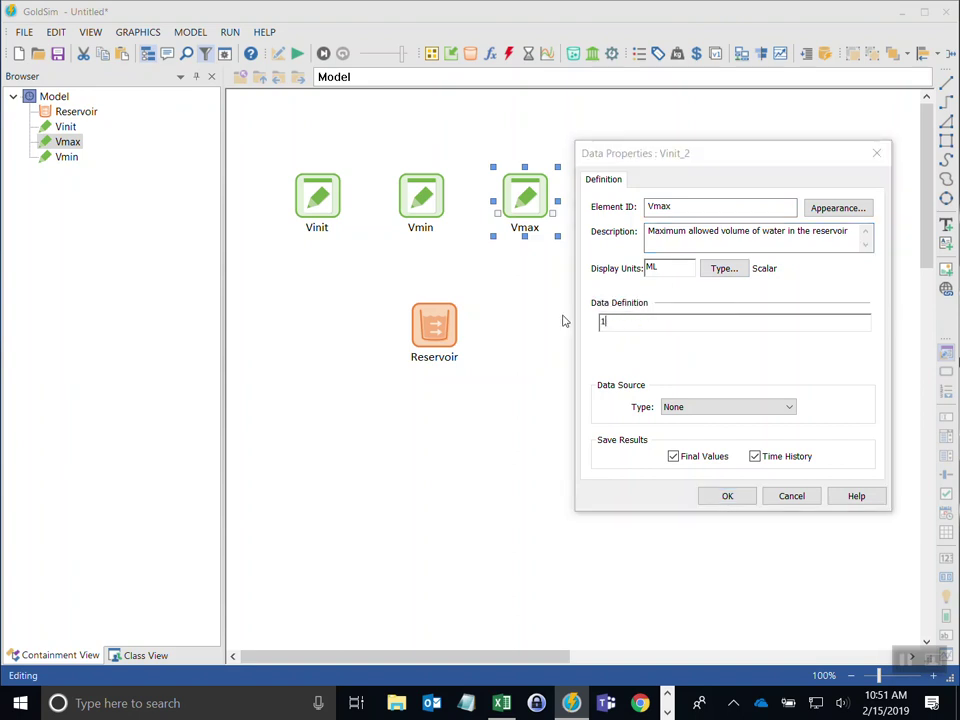
click(737, 497)
Align the Reservoir pool directly beneath Vmin and set its initial quantity to Vinit
drag(433, 332, 420, 327)
click(514, 319)
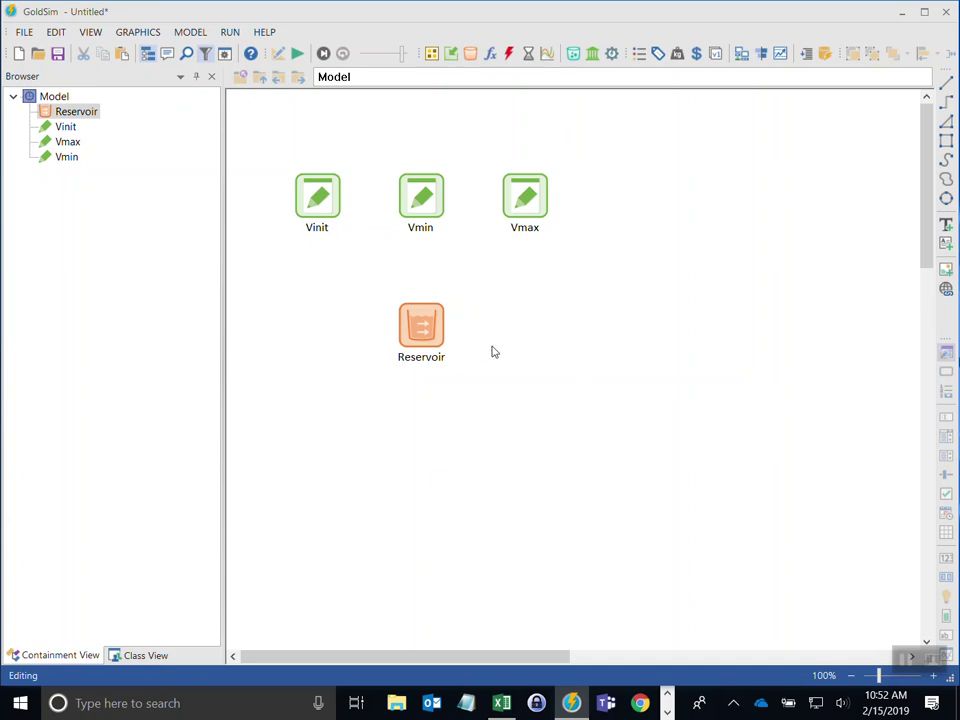
double_click(420, 322)
drag(456, 168, 712, 121)
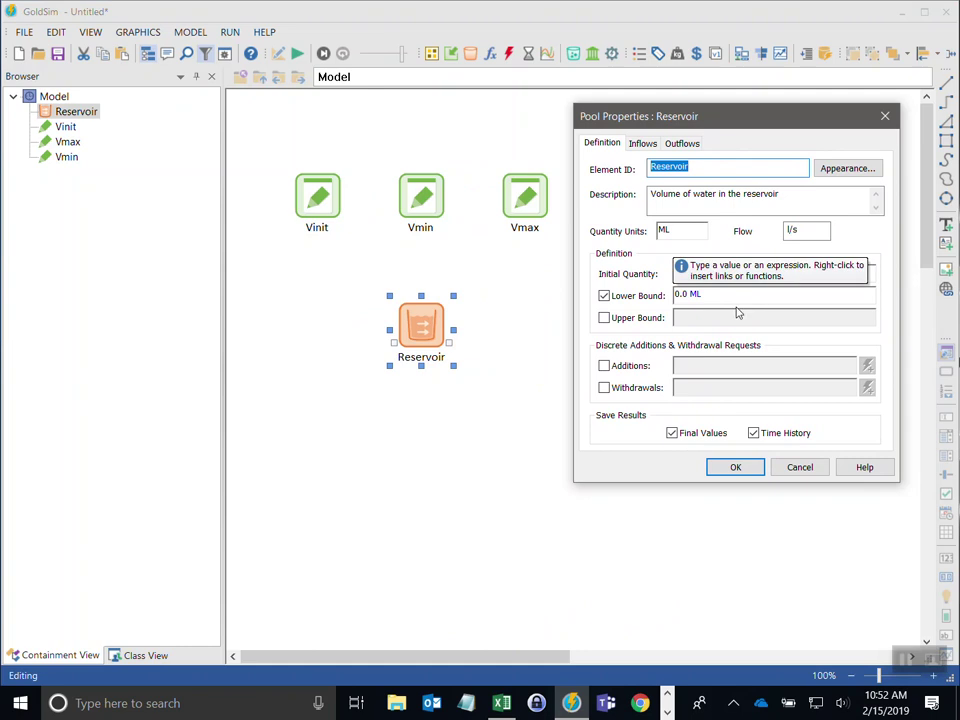
drag(730, 273, 593, 256)
text(Vinit)
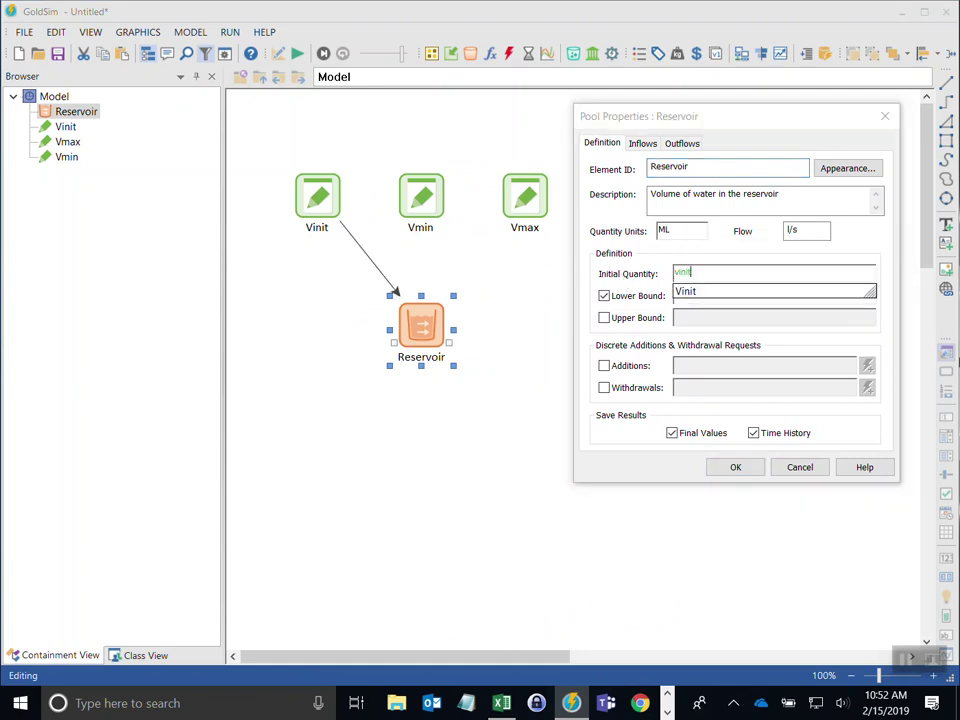
click(587, 268)
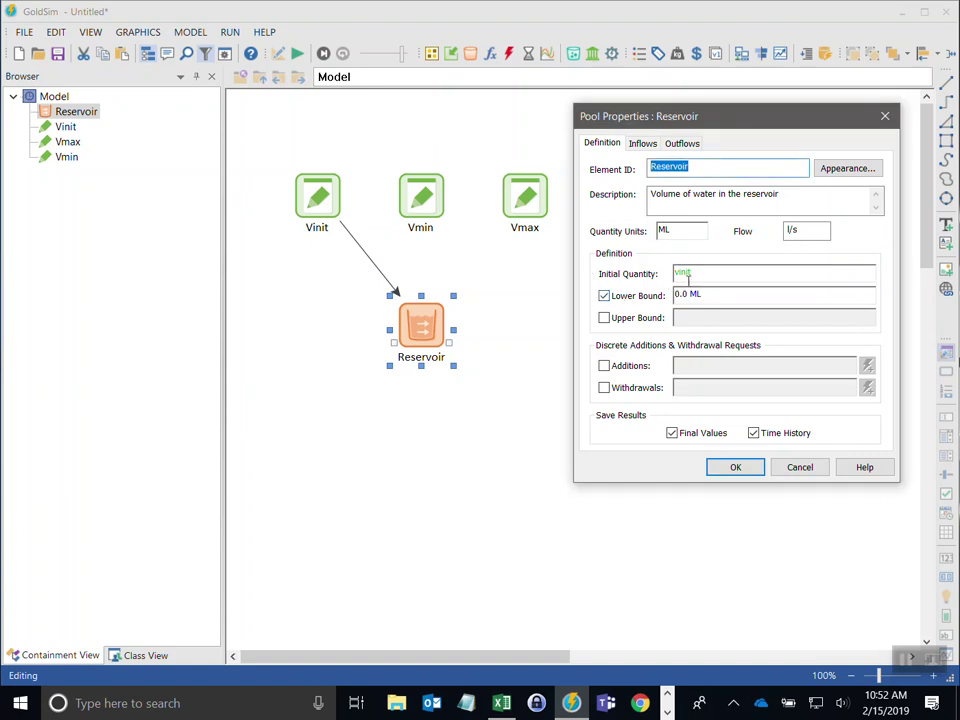
Set the Reservoir pool's lower bound to Vmin
drag(709, 293, 606, 293)
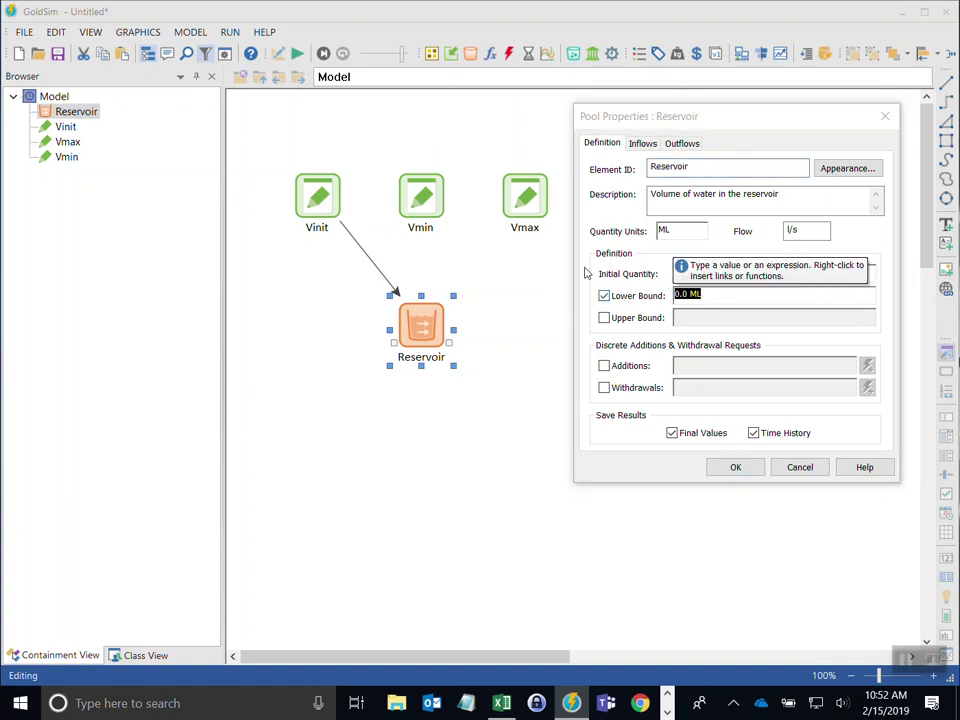
text(vm)
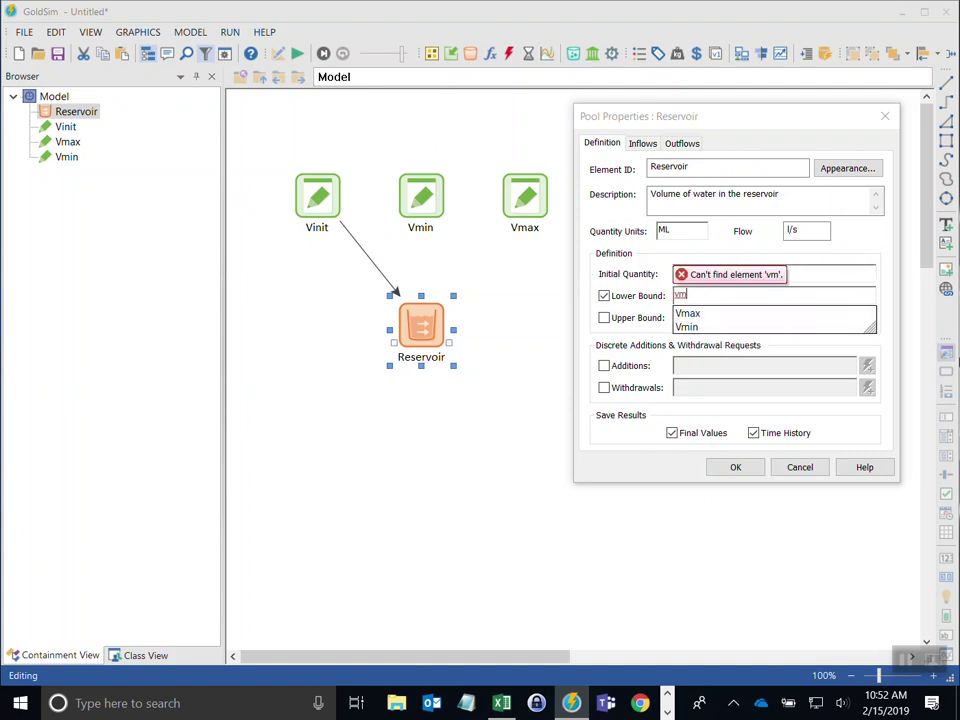
double_click(688, 327)
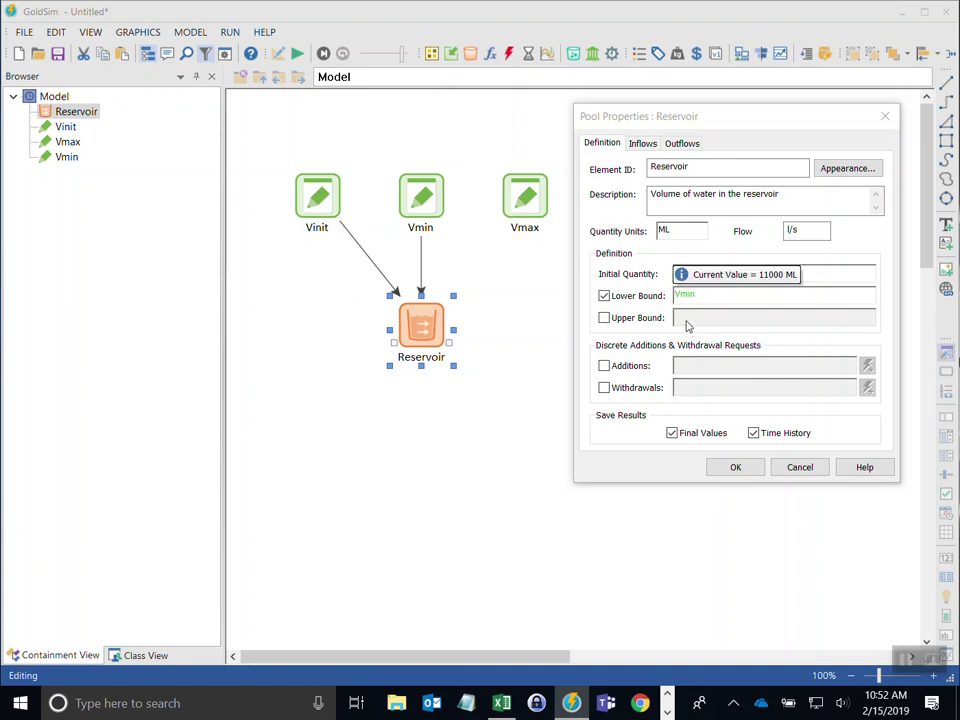
Enable the Reservoir pool's upper bound, link it to Vmax, and accept the pool's properties
click(604, 318)
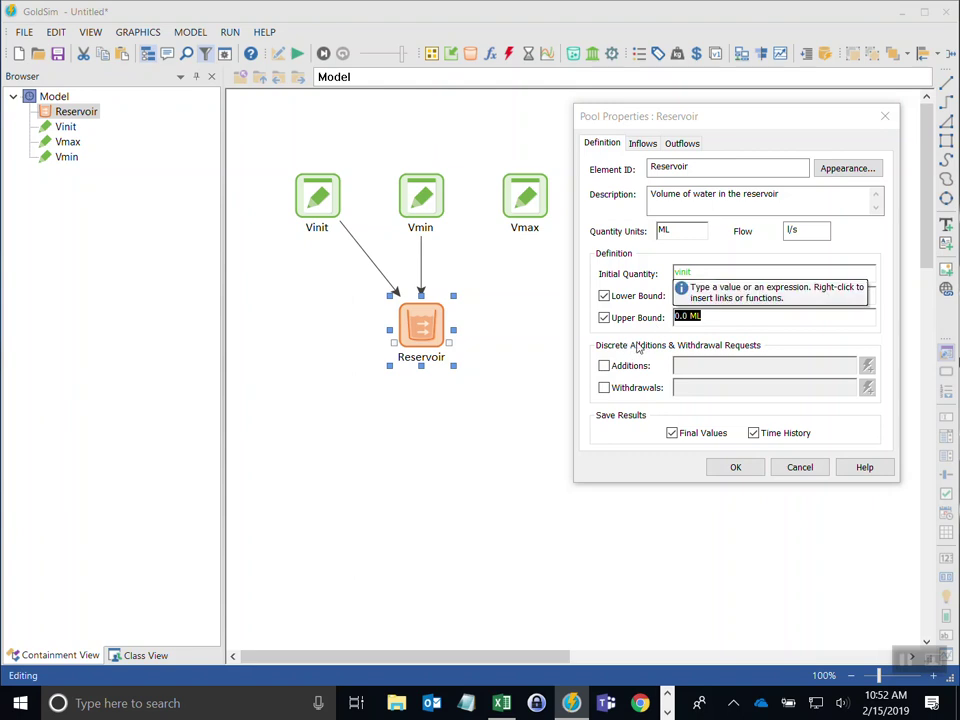
right_click(687, 320)
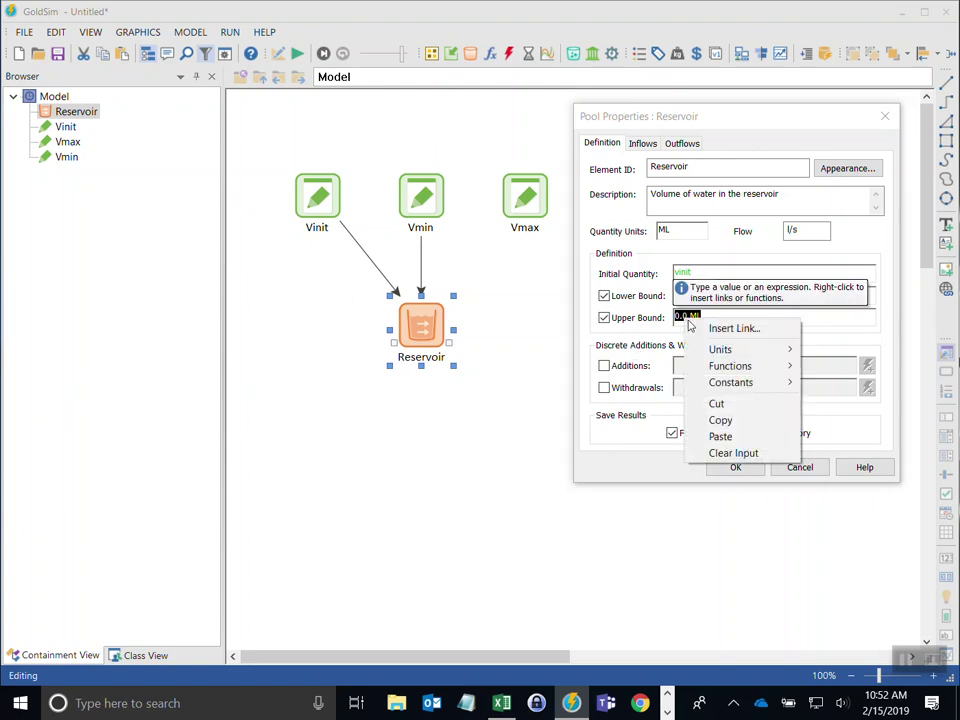
click(745, 330)
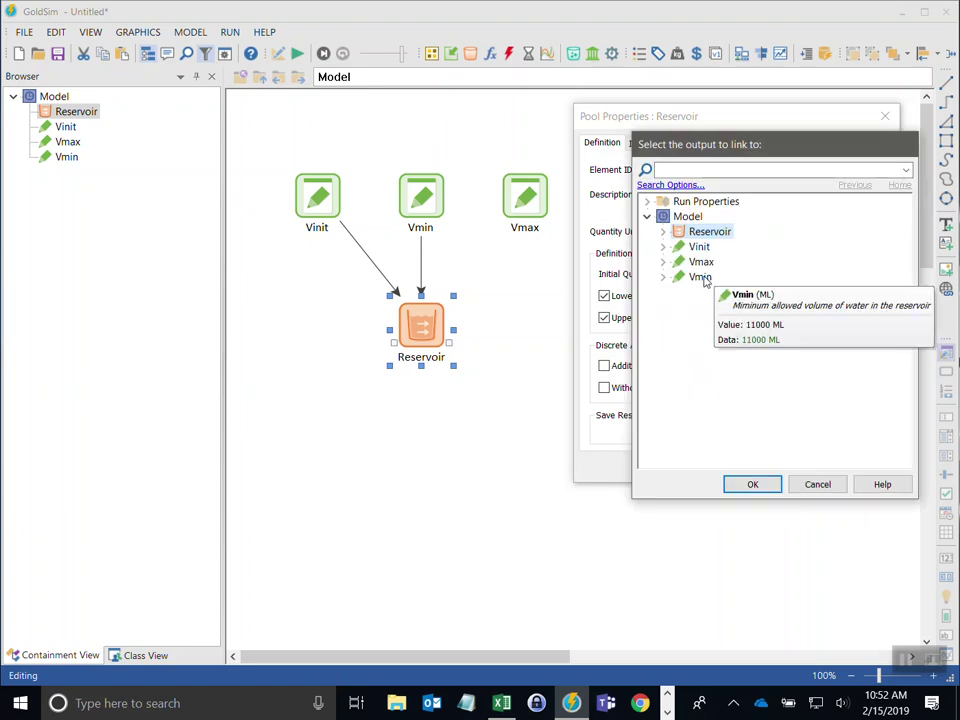
click(701, 261)
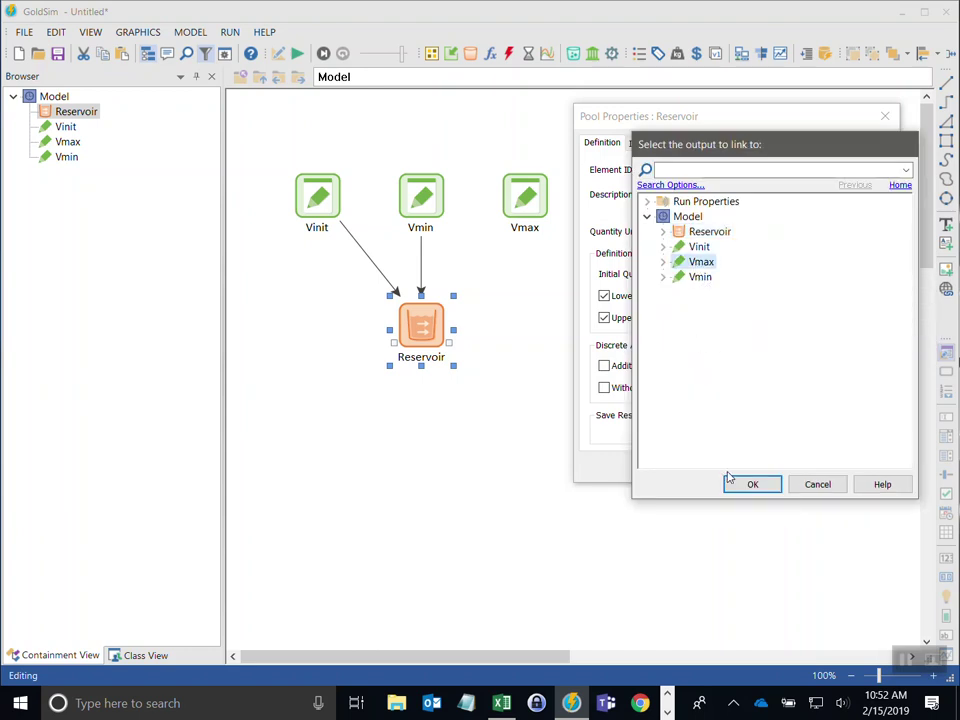
click(753, 486)
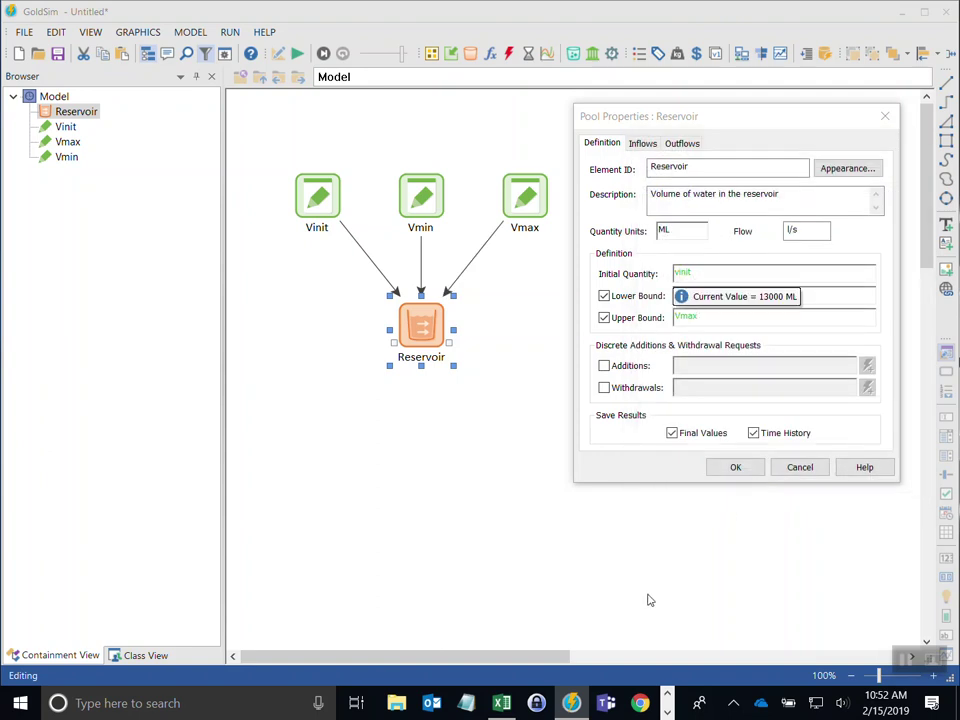
click(731, 469)
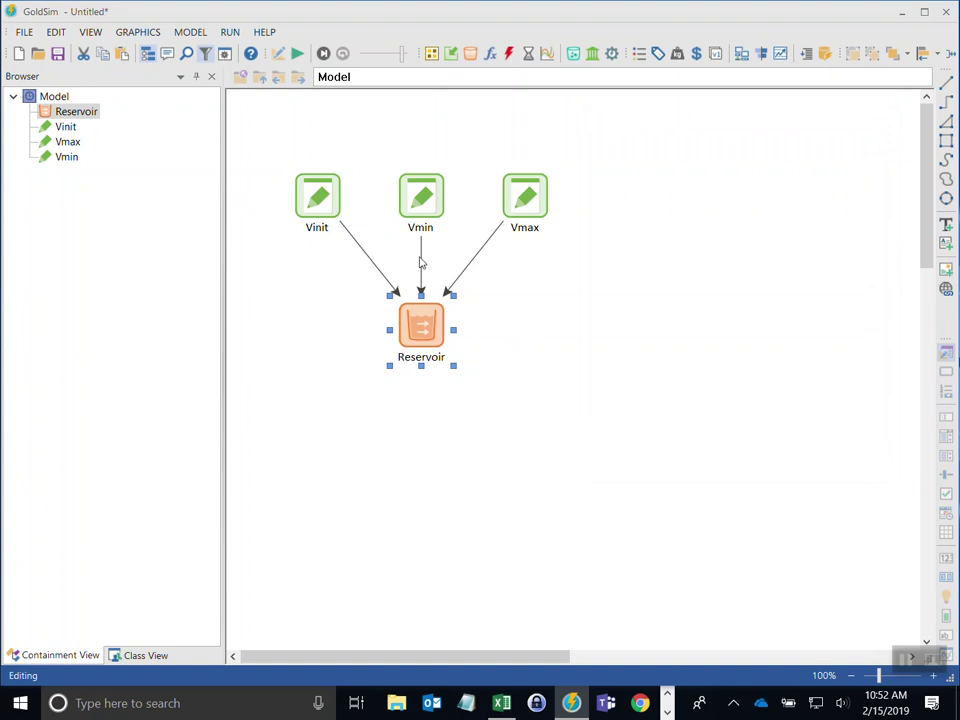
Bend the influence arrows from Vinit and Vmax to the Reservoir into outward curves
click(477, 256)
drag(491, 268, 489, 268)
click(375, 275)
drag(369, 259, 341, 283)
drag(492, 262, 504, 272)
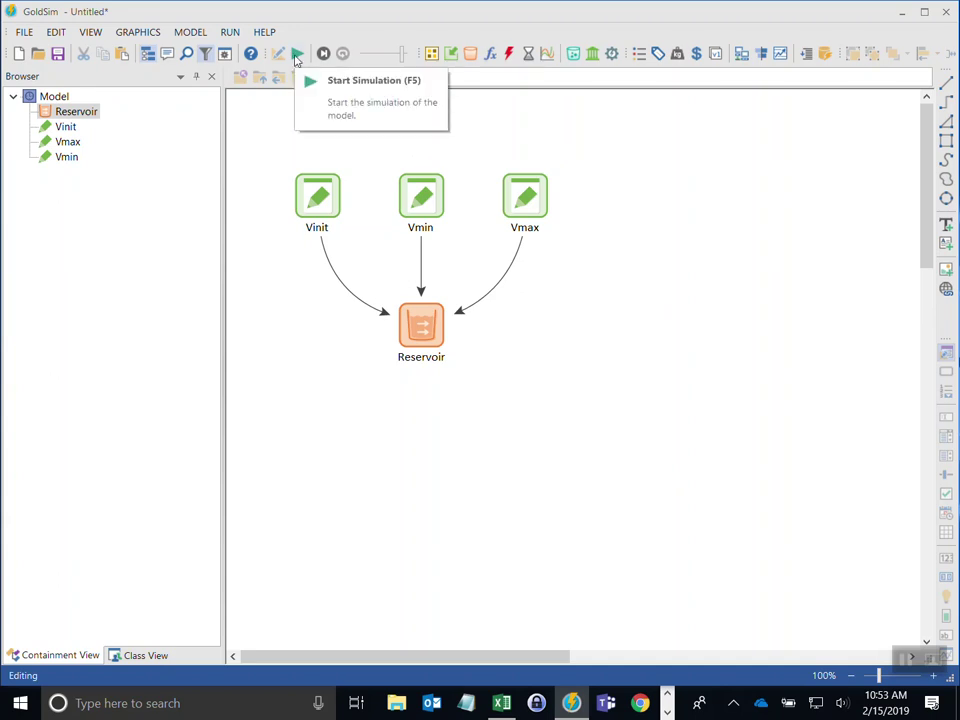
Run the simulation and check the resulting values of the Reservoir, Vinit and Vmin elements
click(298, 55)
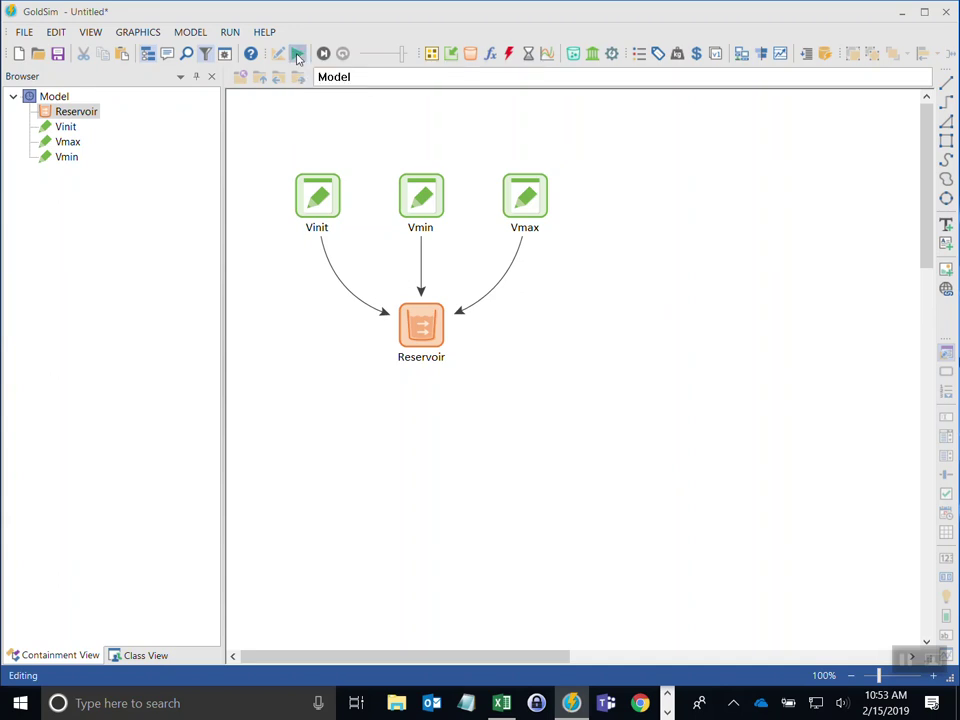
click(480, 376)
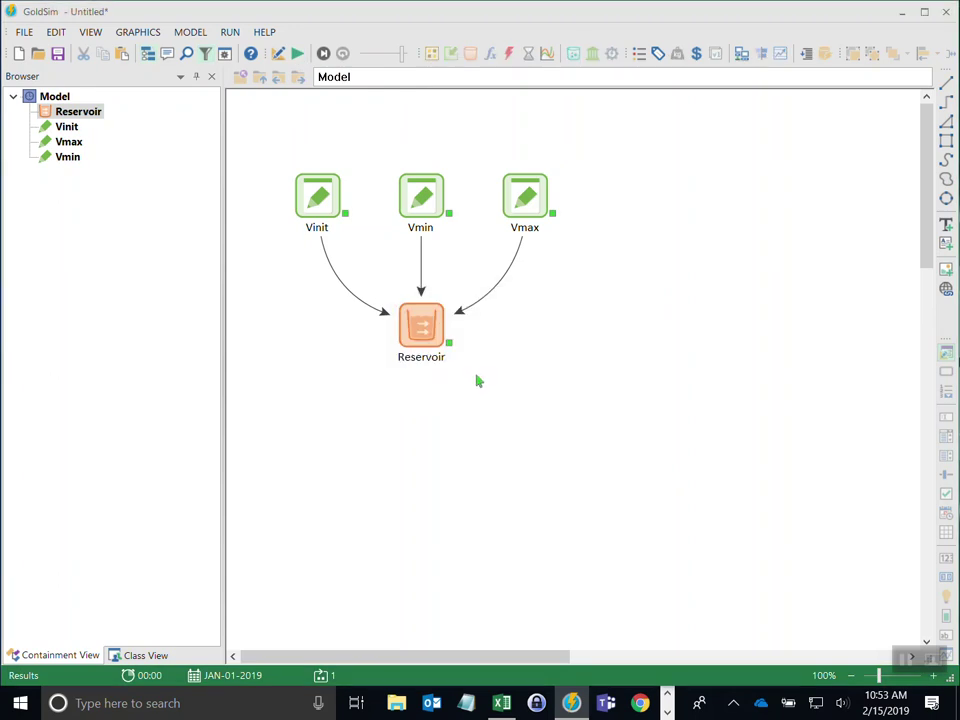
mouse_move(422, 320)
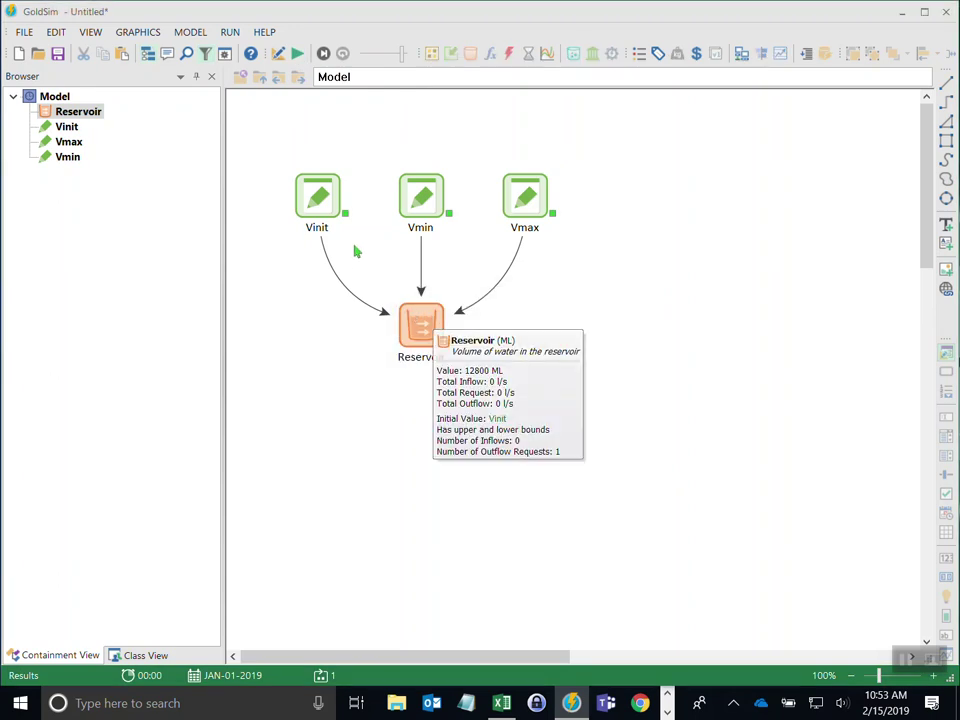
mouse_move(324, 206)
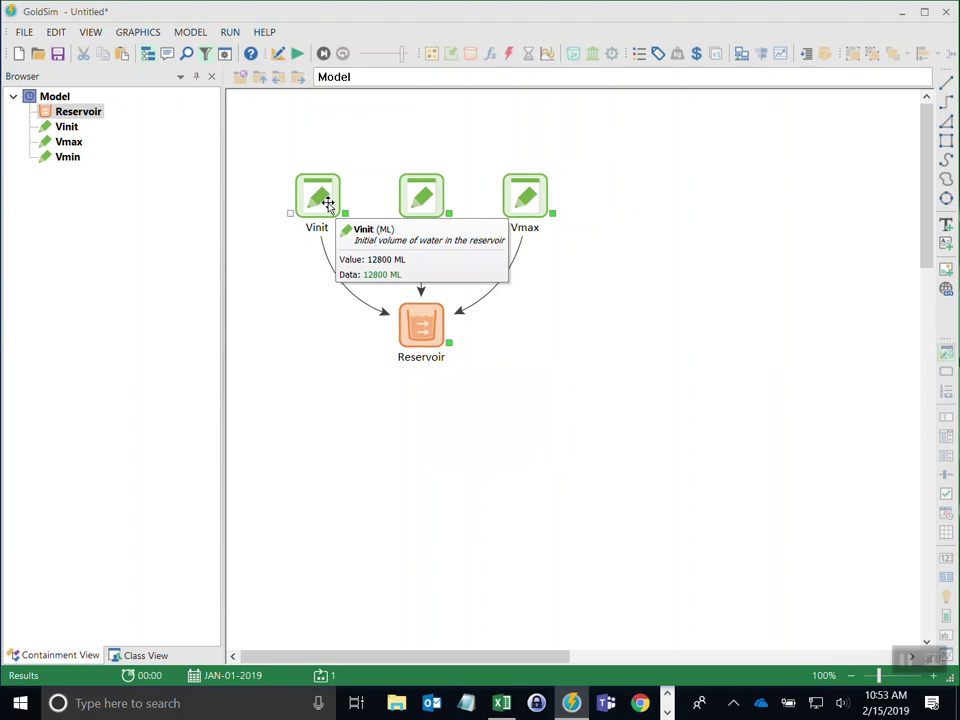
mouse_move(409, 203)
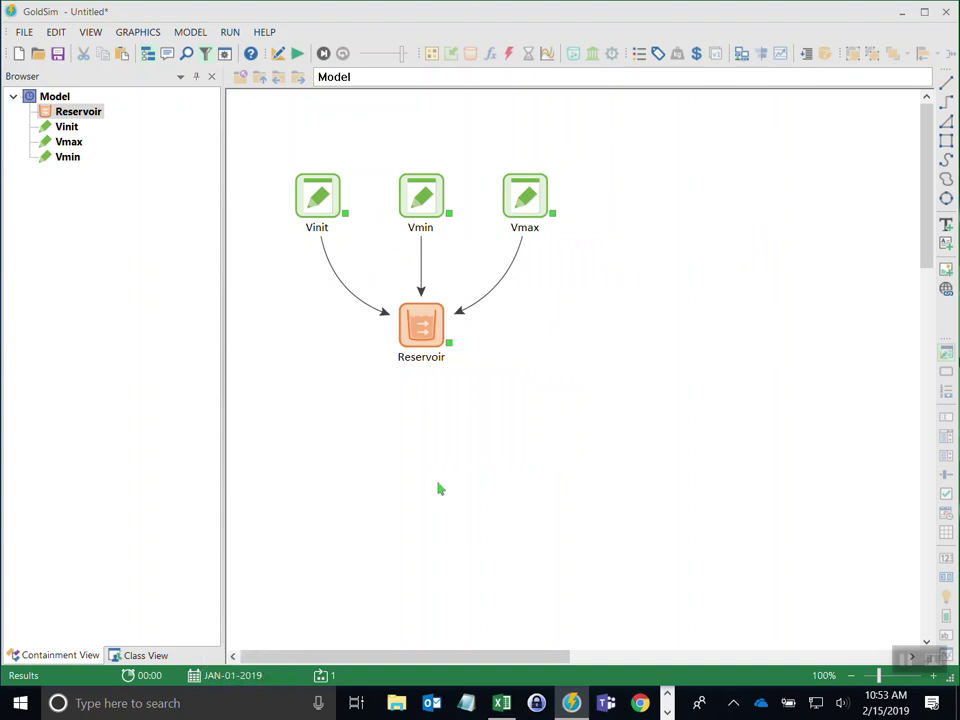
View the Reservoir's time history chart, and return to Edit Mode by deleting all results
right_click(420, 321)
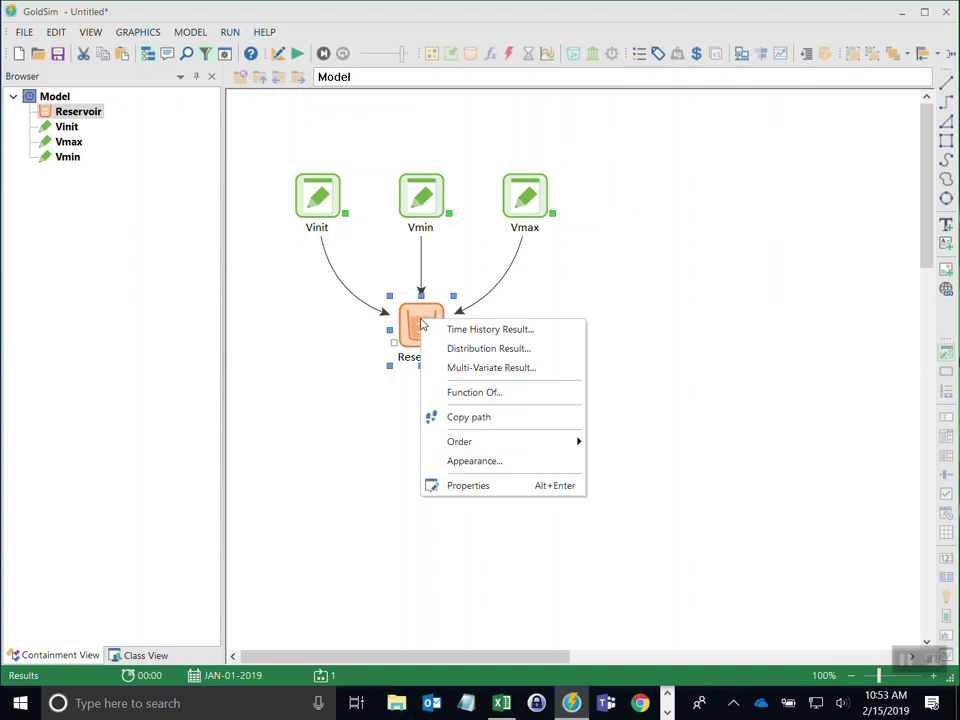
click(540, 334)
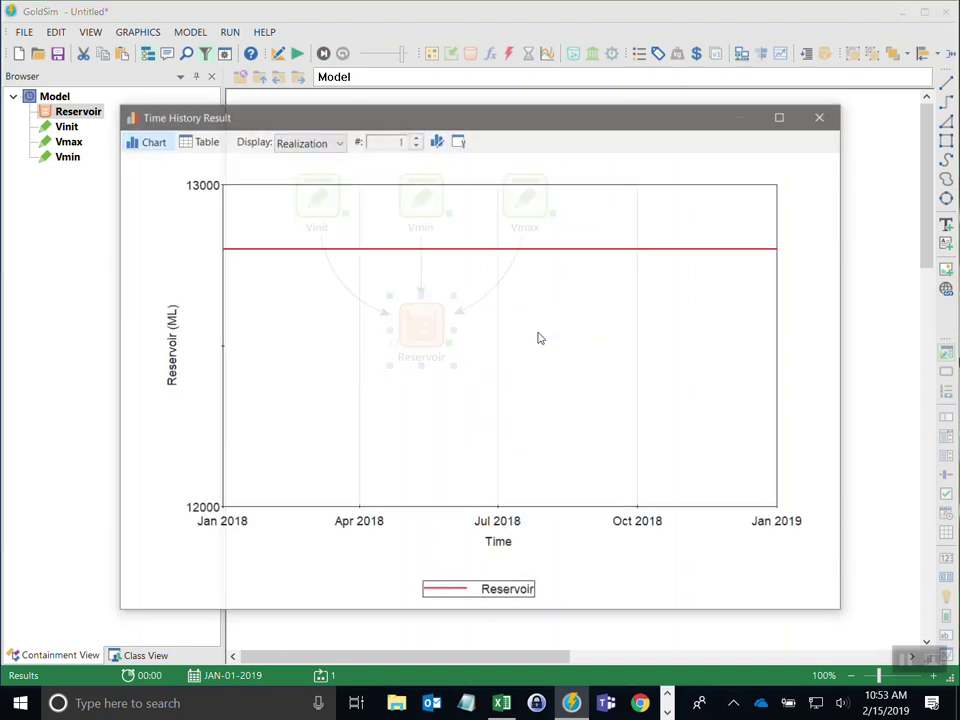
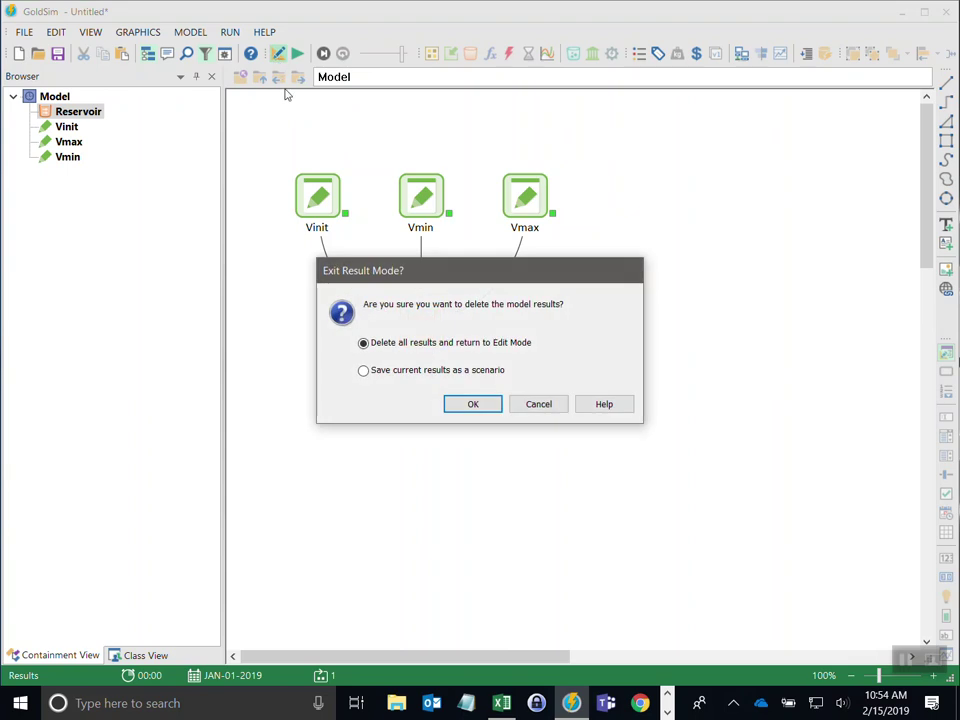
click(469, 405)
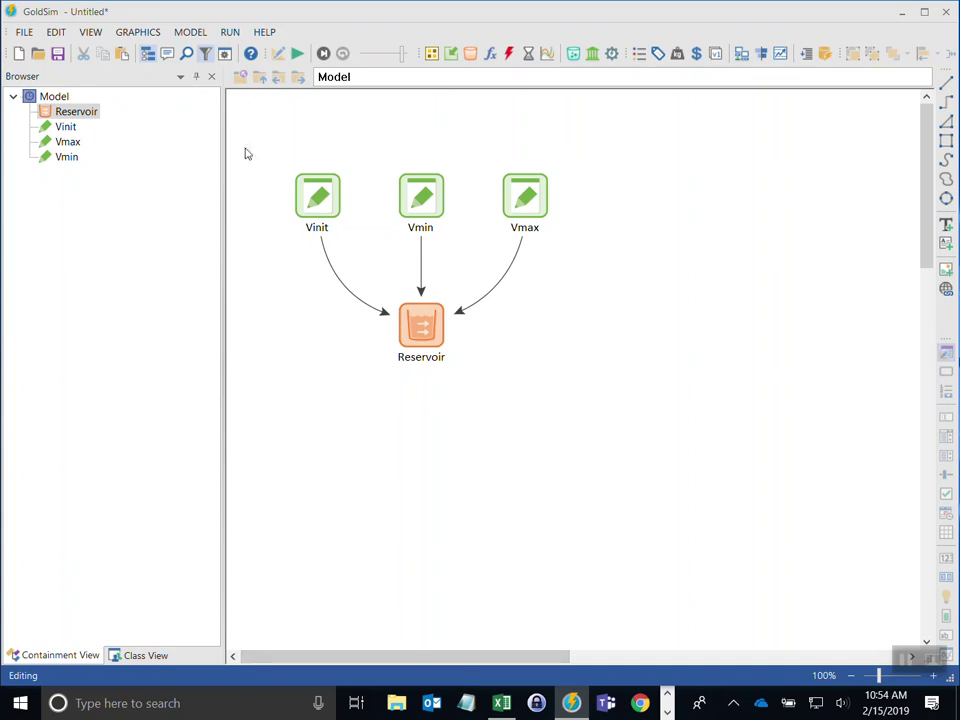
Move all elements together to the right and slightly up, freeing space beside the Reservoir
key(ctrl+a)
drag(300, 192, 416, 179)
click(414, 414)
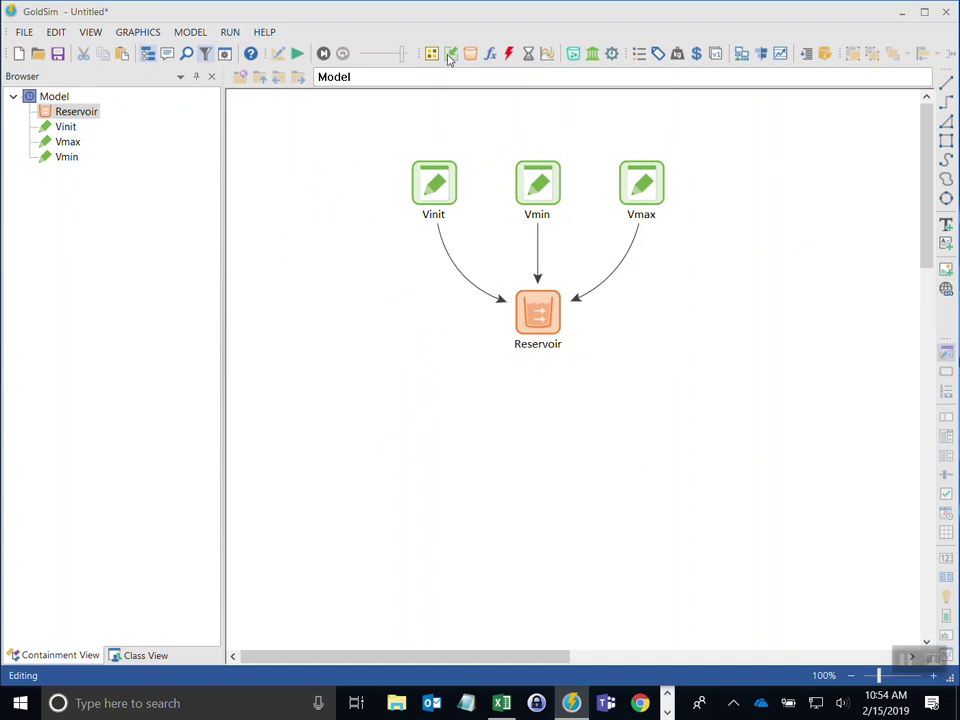
Add a Time Series element to the left of the Reservoir and name it Inflow_TS
click(450, 55)
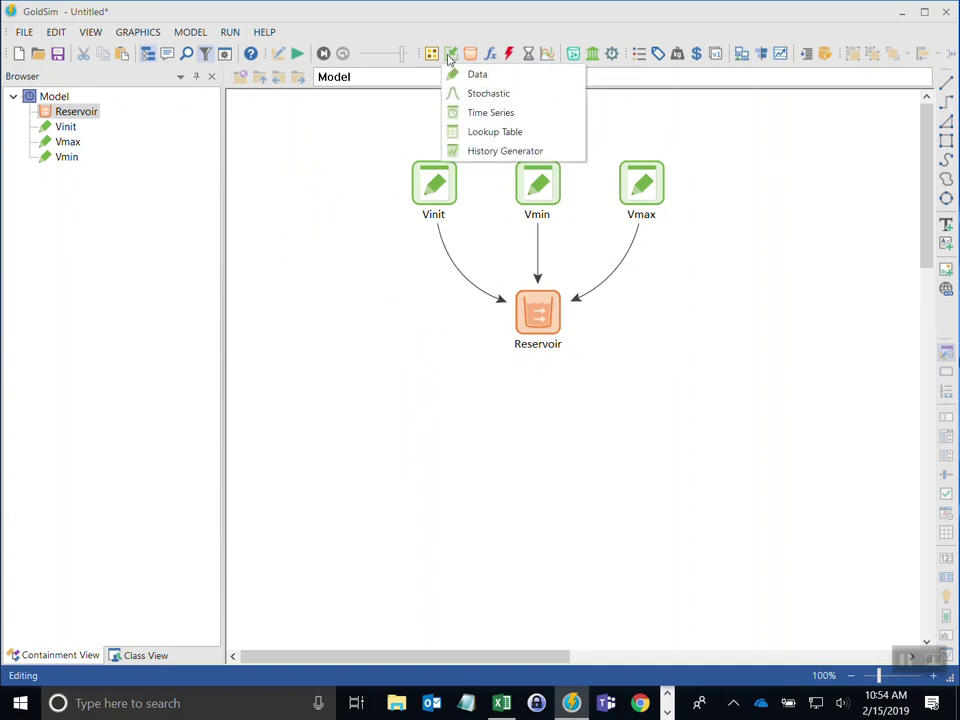
click(540, 114)
click(321, 313)
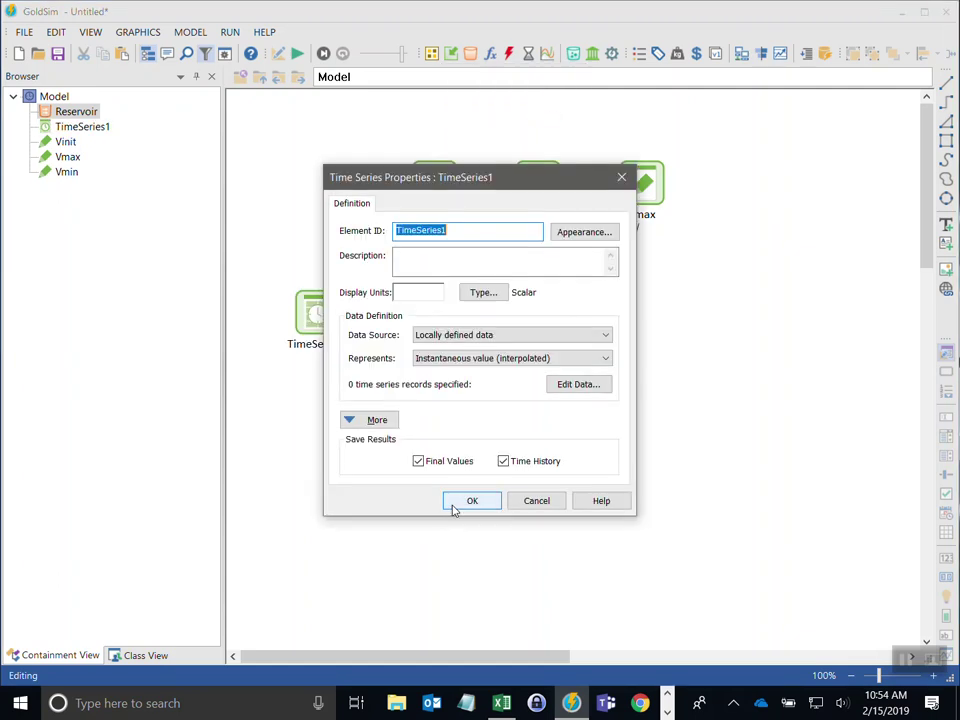
text(Inflow_TS)
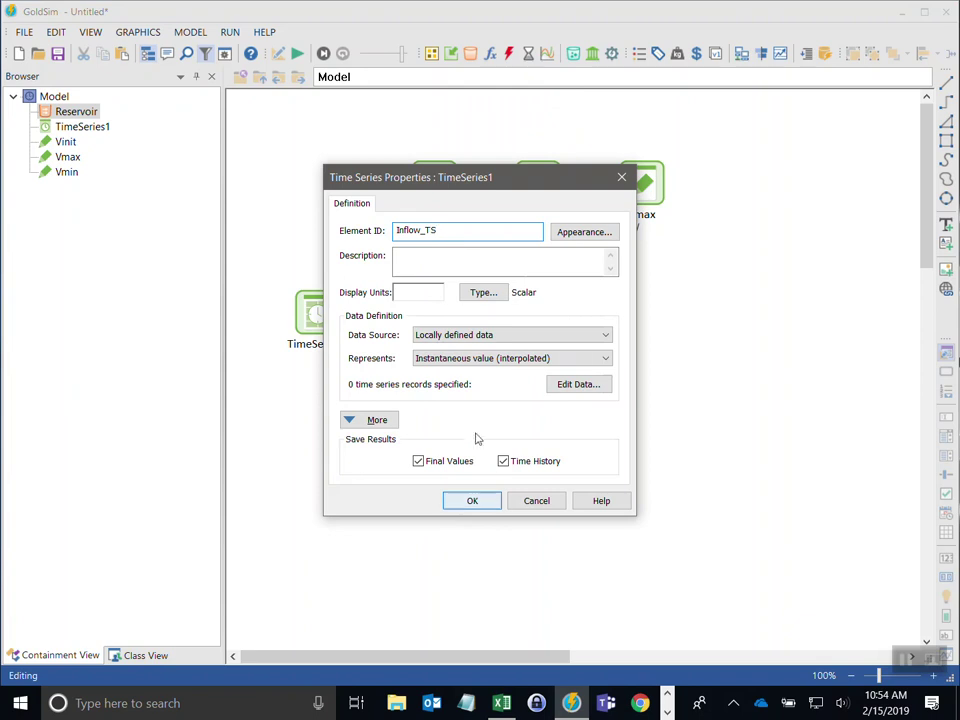
drag(439, 186, 622, 185)
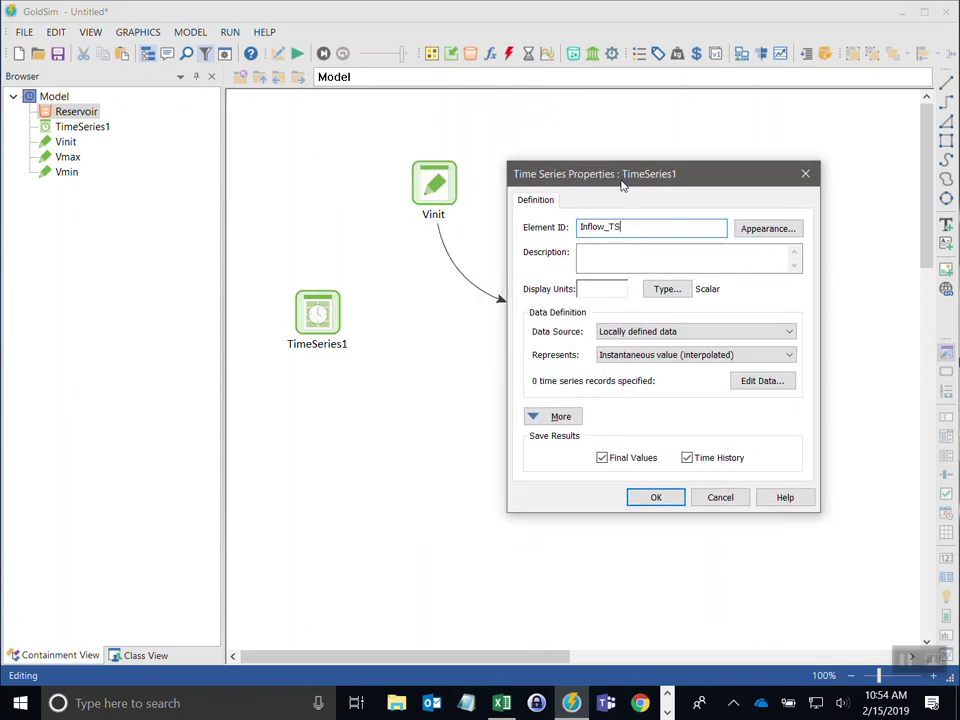
Describe Inflow_TS as "Inflow of water to the reservoir" with display units l/s and locally defined data as its source
click(613, 253)
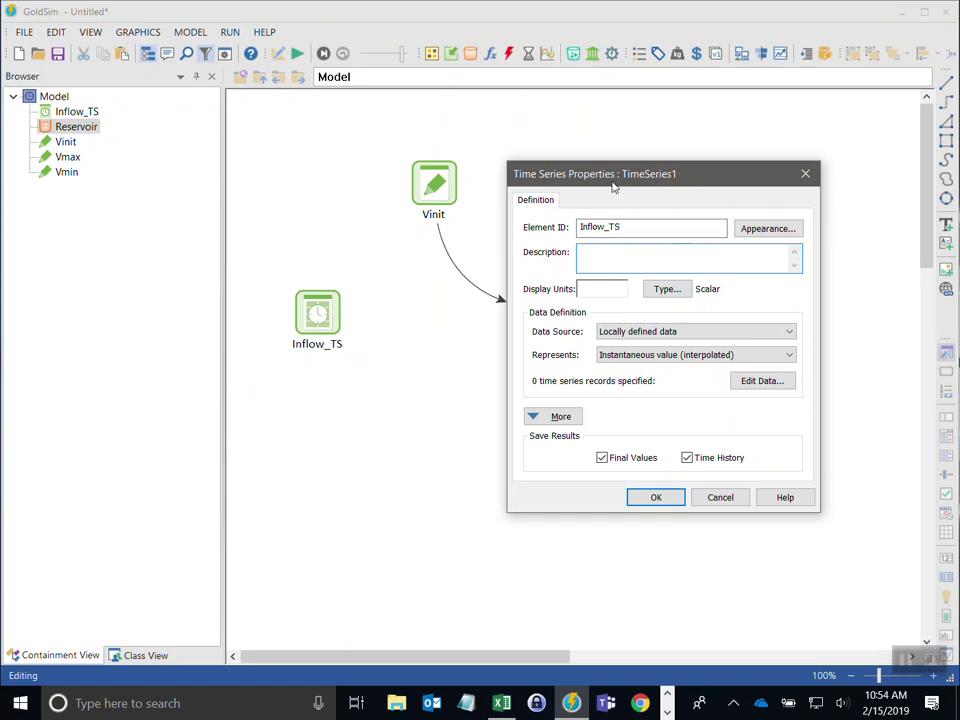
text(Inflow of water to the reservoir)
key(Tab)
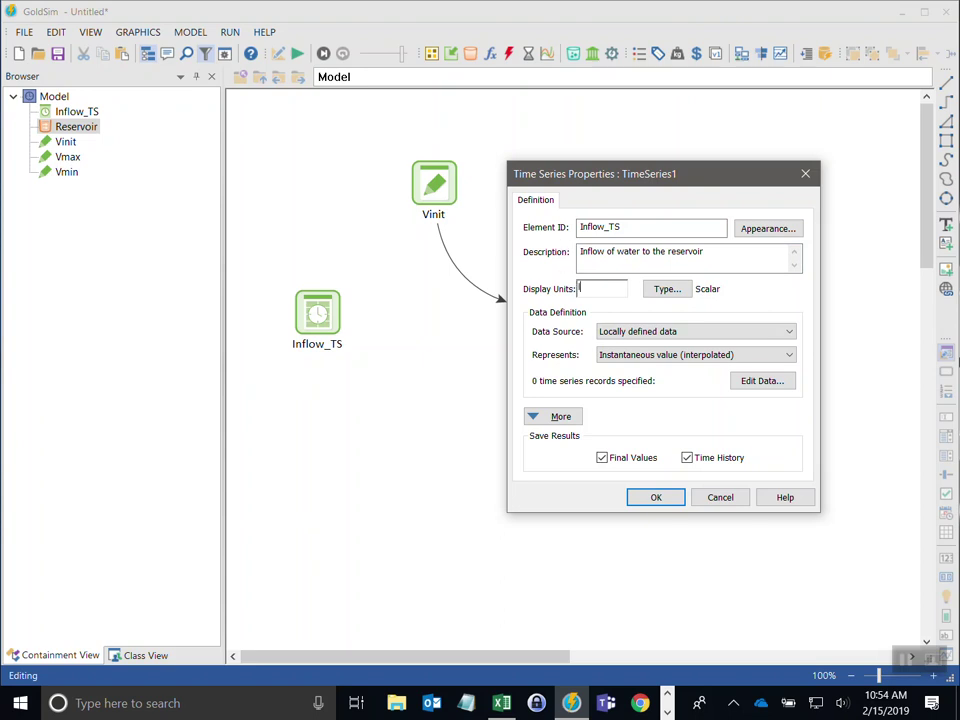
drag(593, 182, 655, 190)
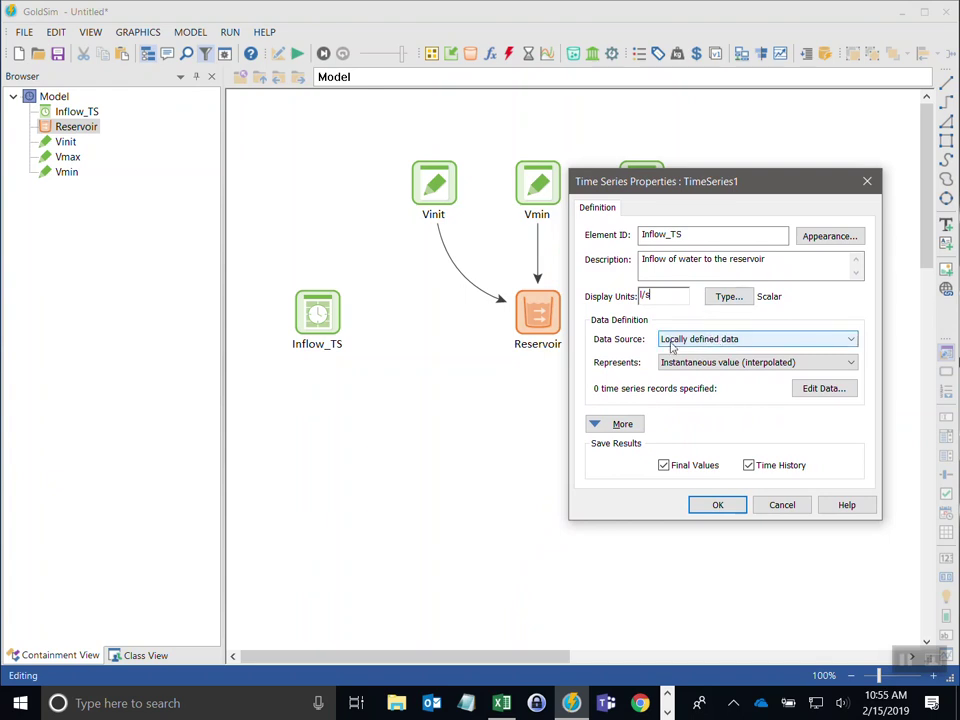
click(745, 342)
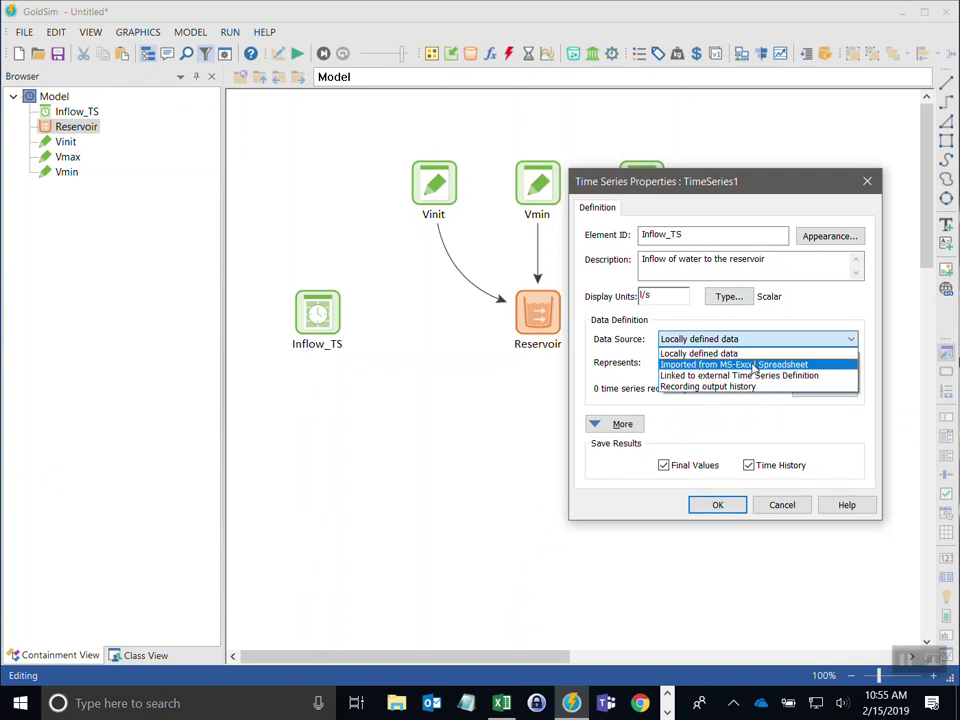
click(690, 353)
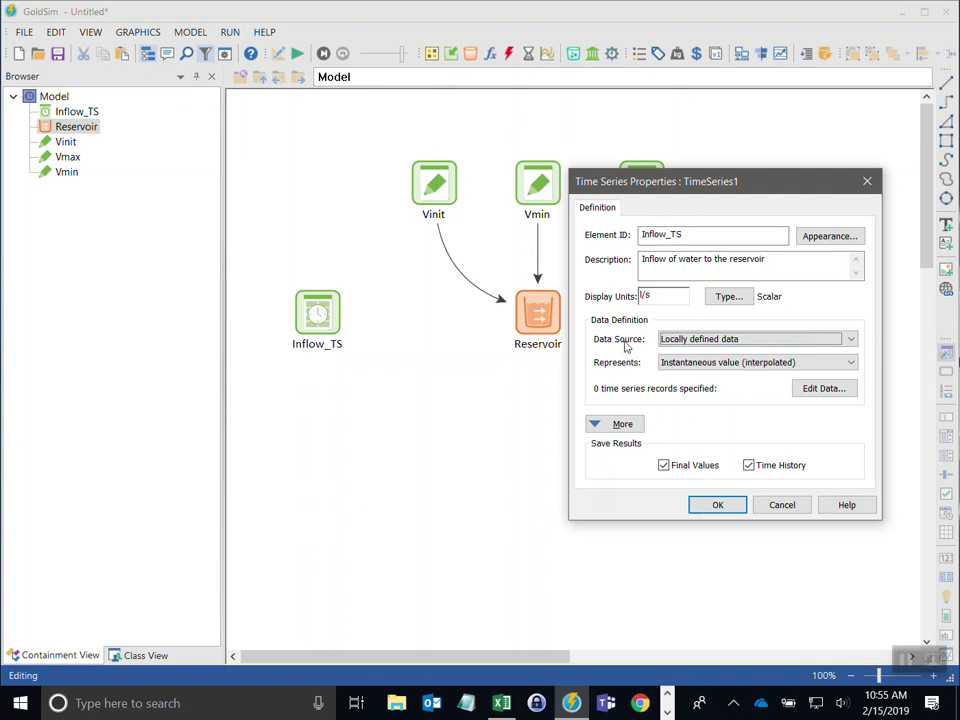
Switch to Excel and copy all Date and Inflow [l/s] values from cell A4 down on the Climate Data sheet
click(501, 703)
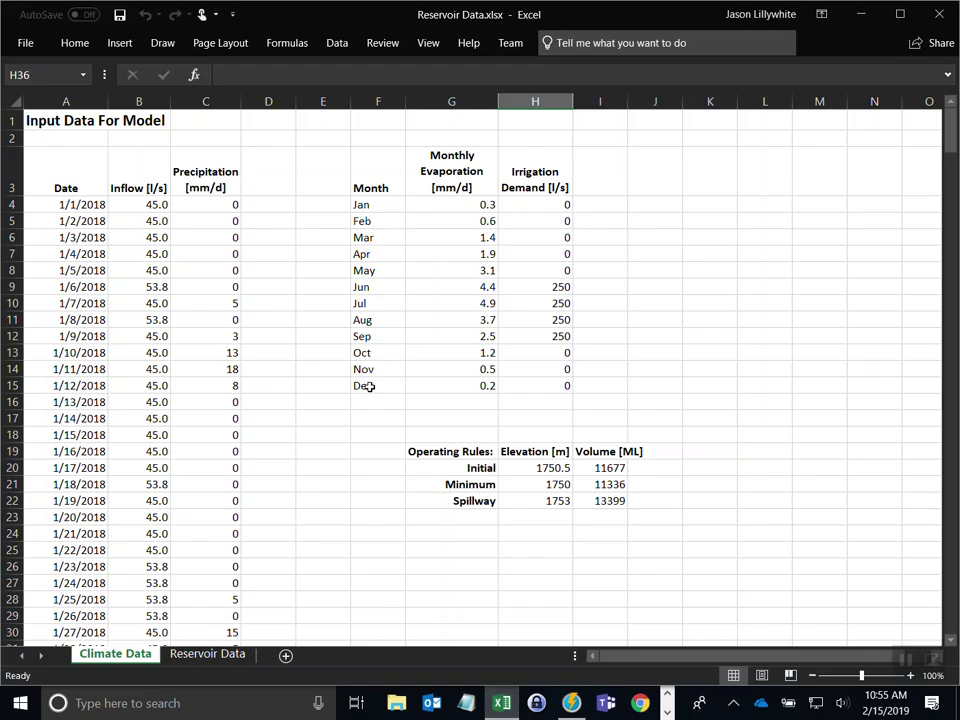
click(306, 207)
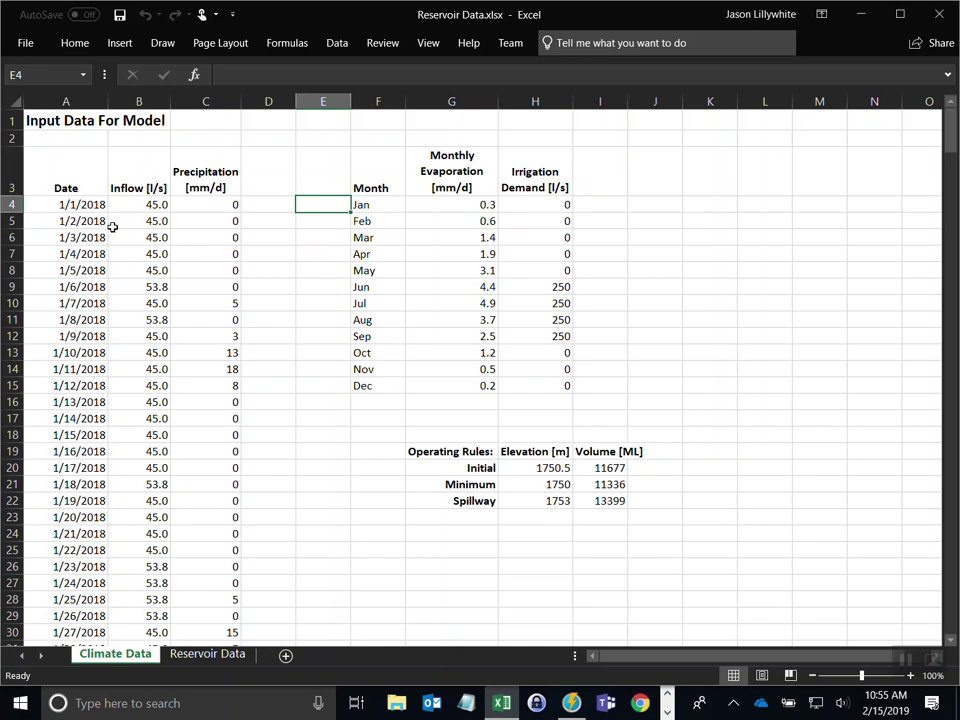
click(60, 207)
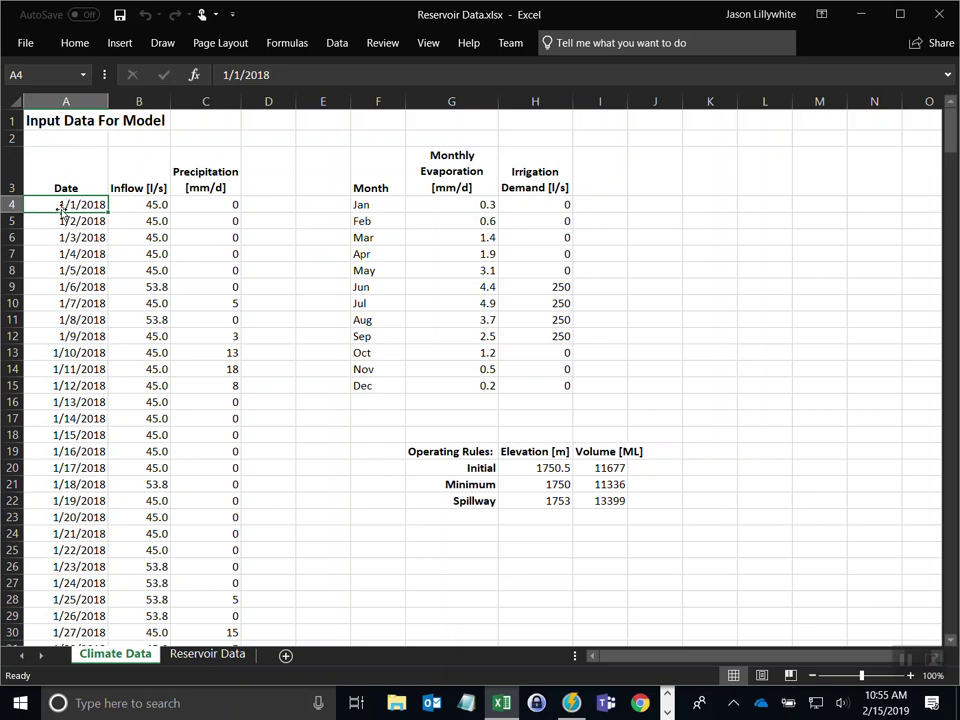
click(132, 186)
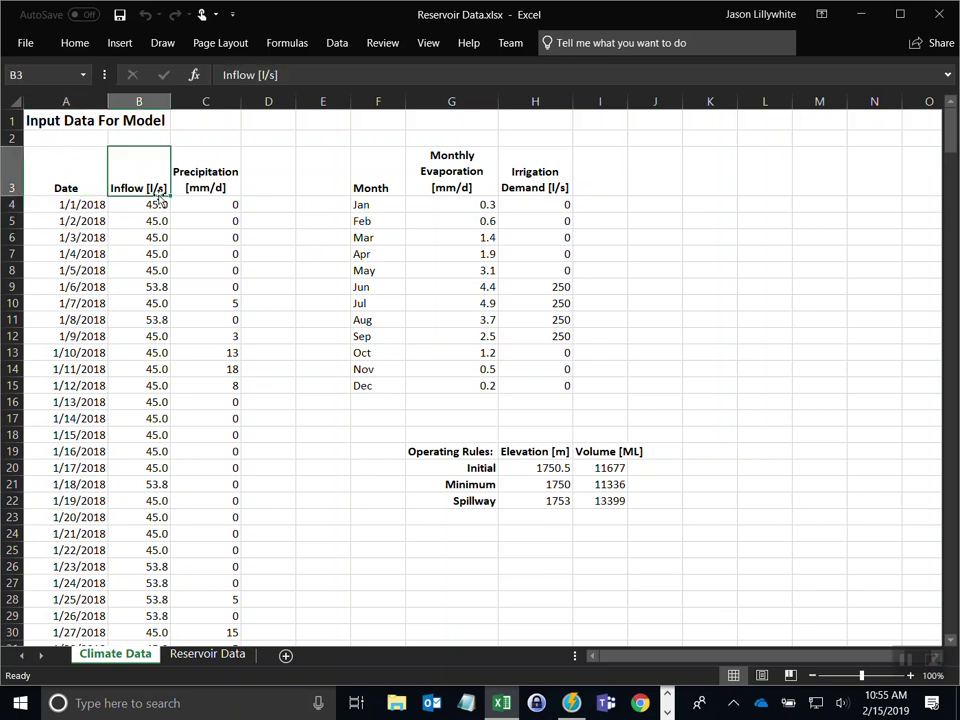
click(62, 205)
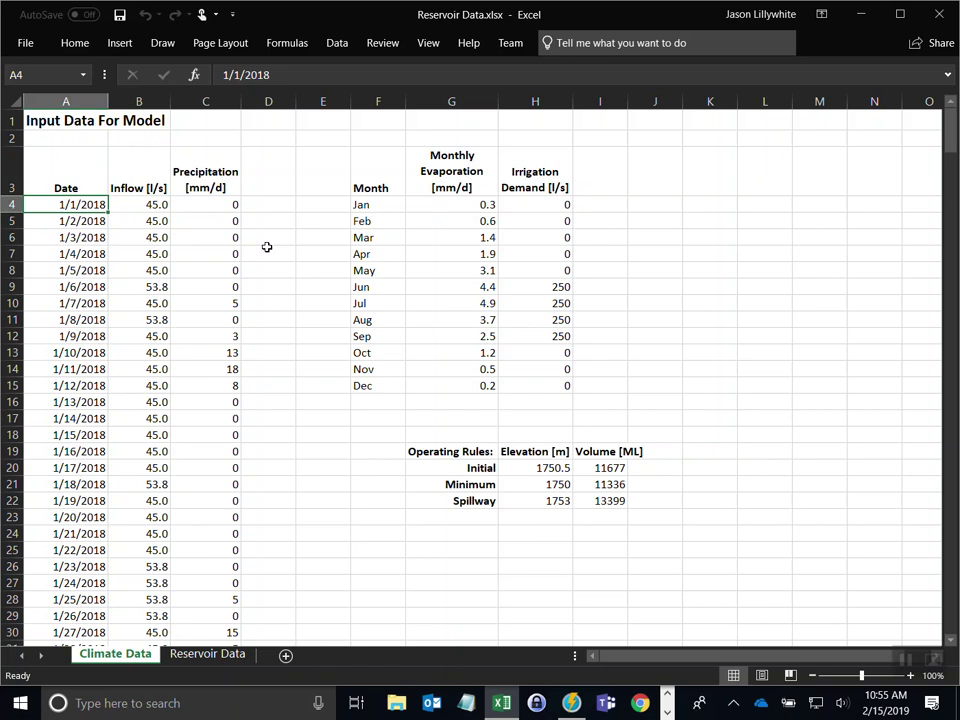
key(ctrl+shift+Down)
key(shift+Right)
key(ctrl+c)
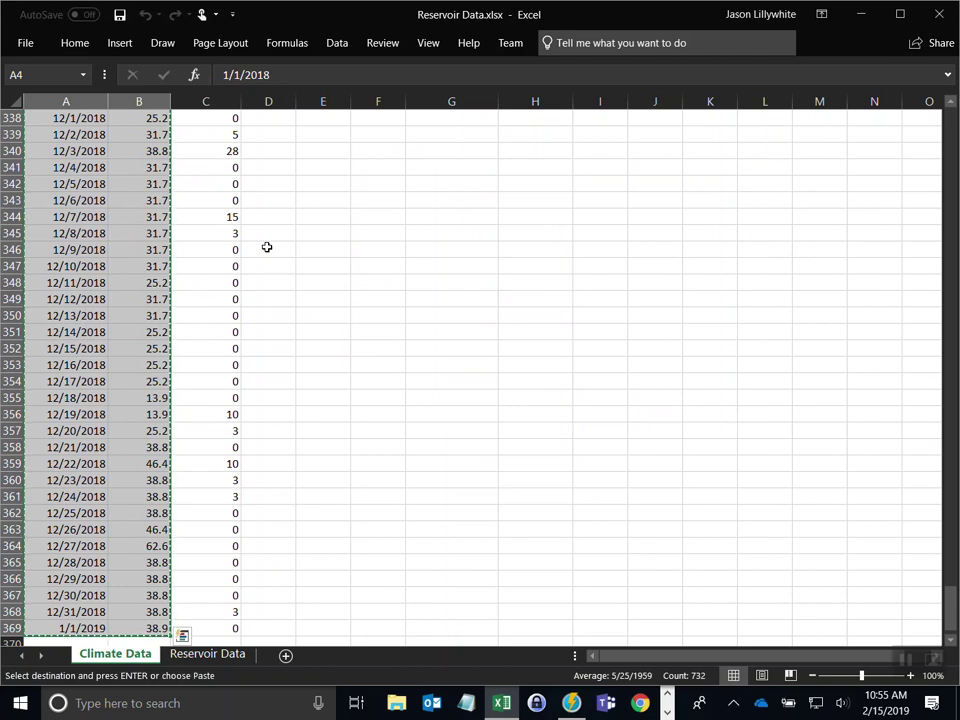
Back in GoldSim, paste the copied records into Inflow_TS's data with Calendar Time as the time unit, and accept the element's properties
click(571, 704)
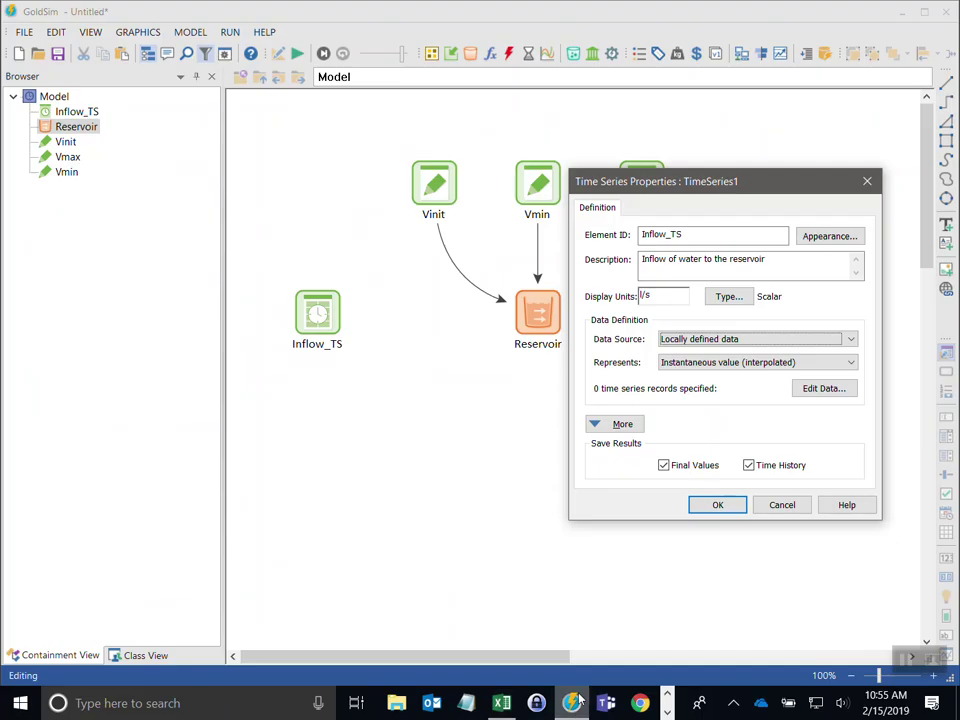
click(824, 389)
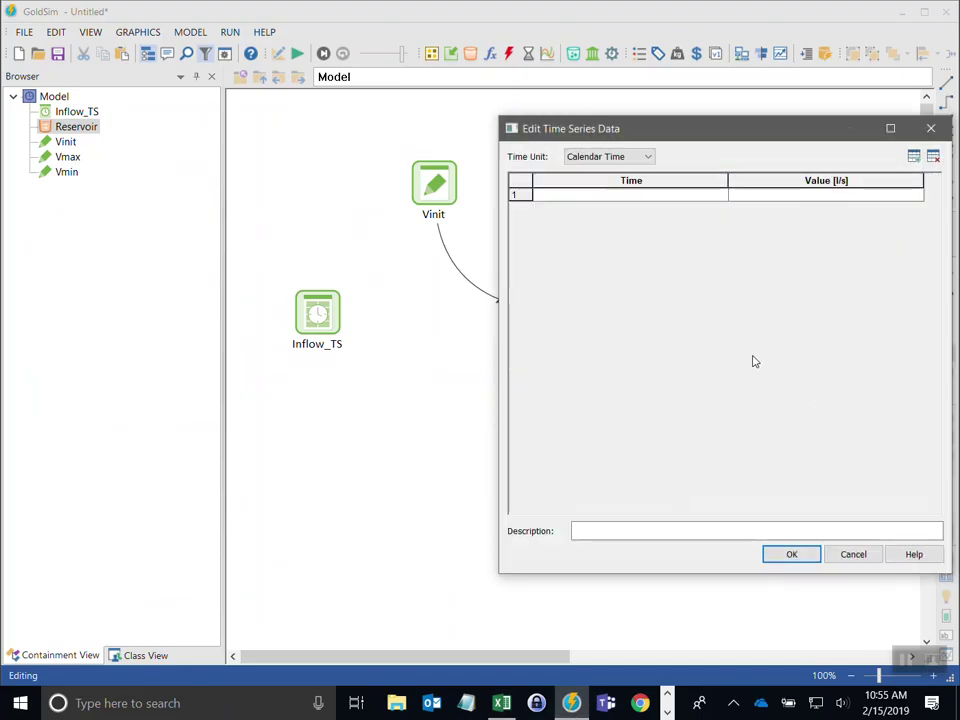
key(ctrl+v)
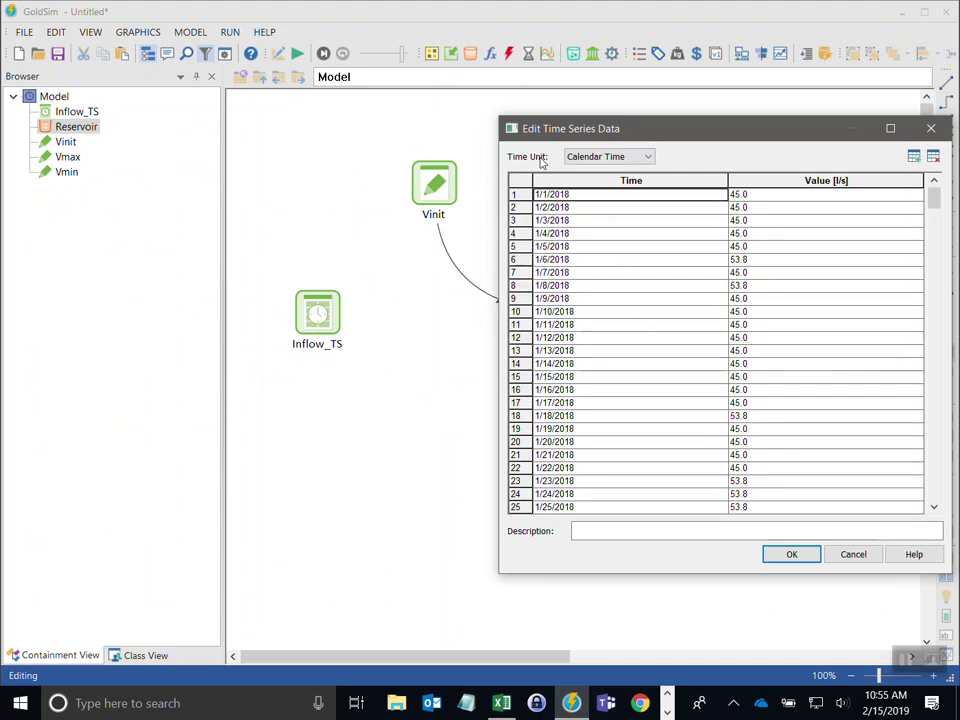
click(643, 158)
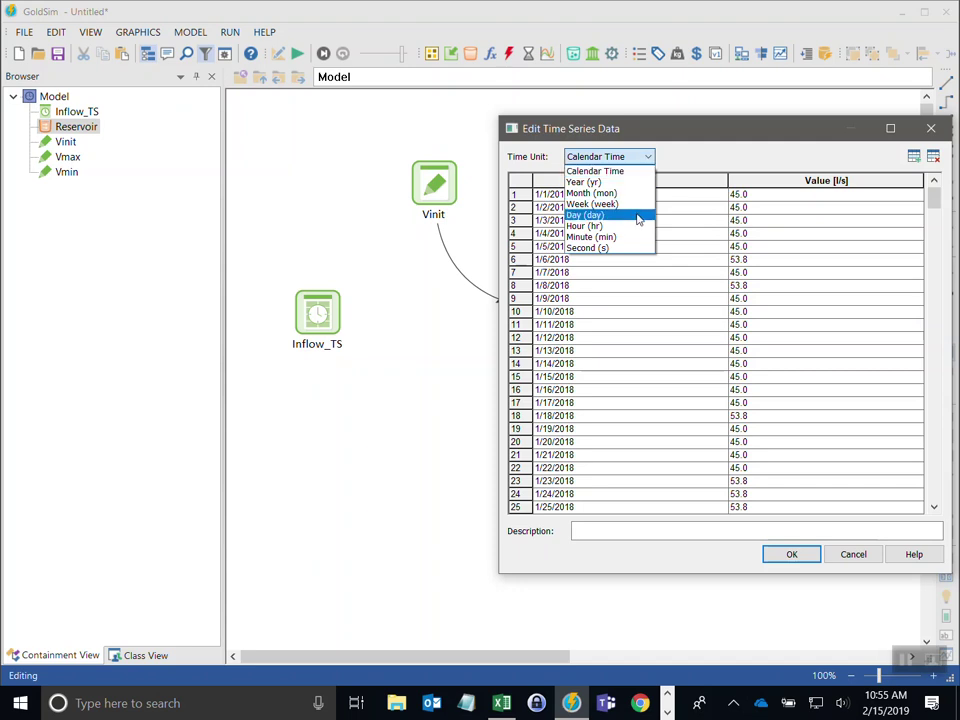
click(595, 171)
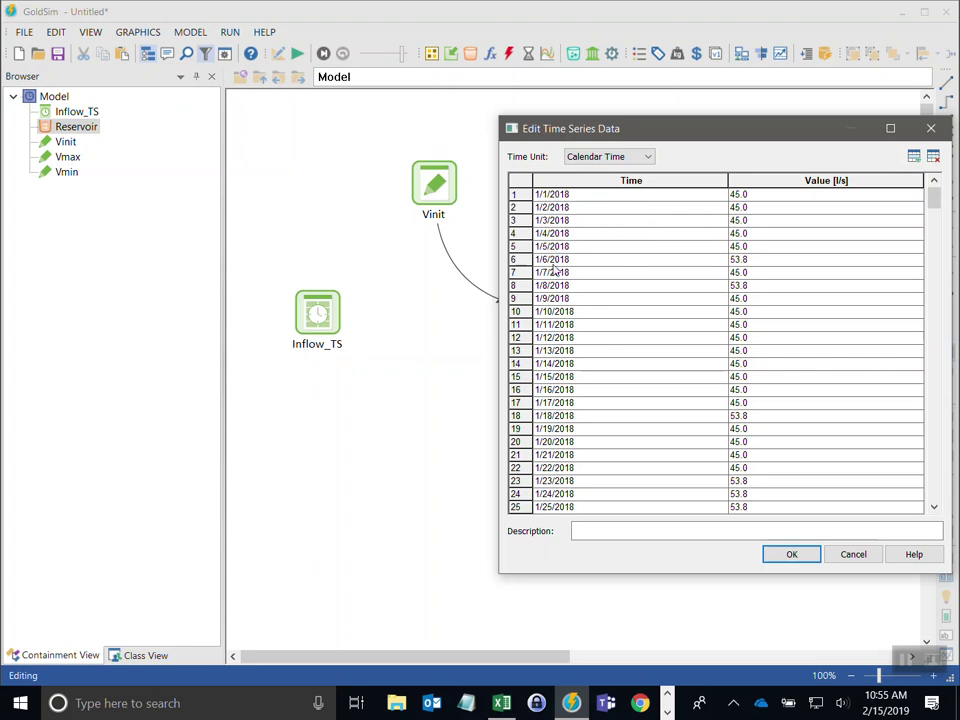
drag(762, 134, 652, 105)
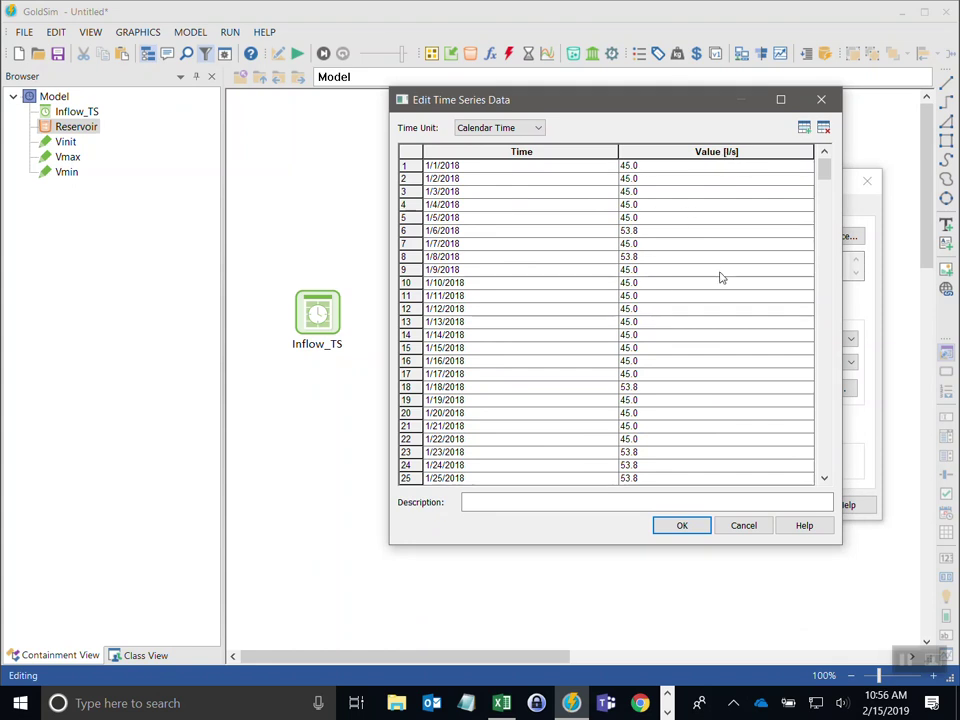
click(677, 527)
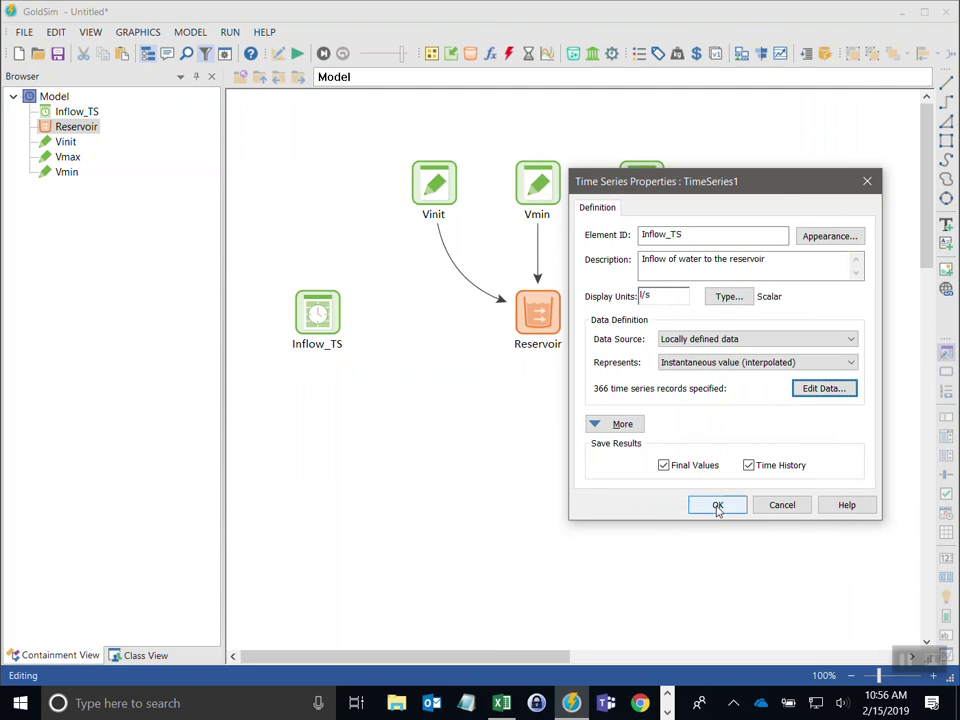
drag(744, 189, 647, 143)
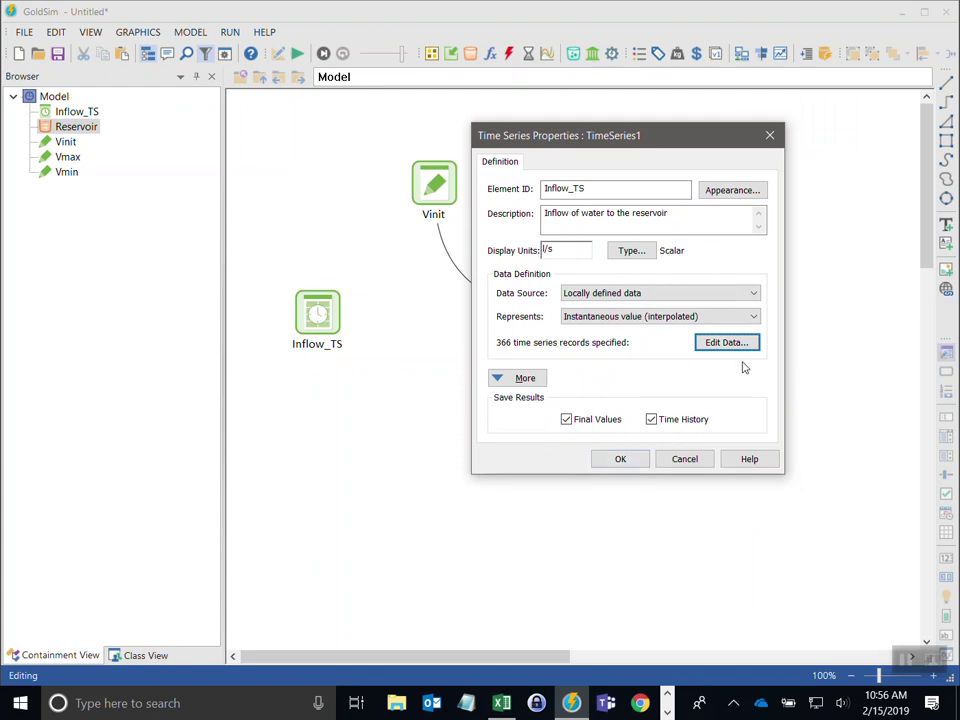
click(618, 459)
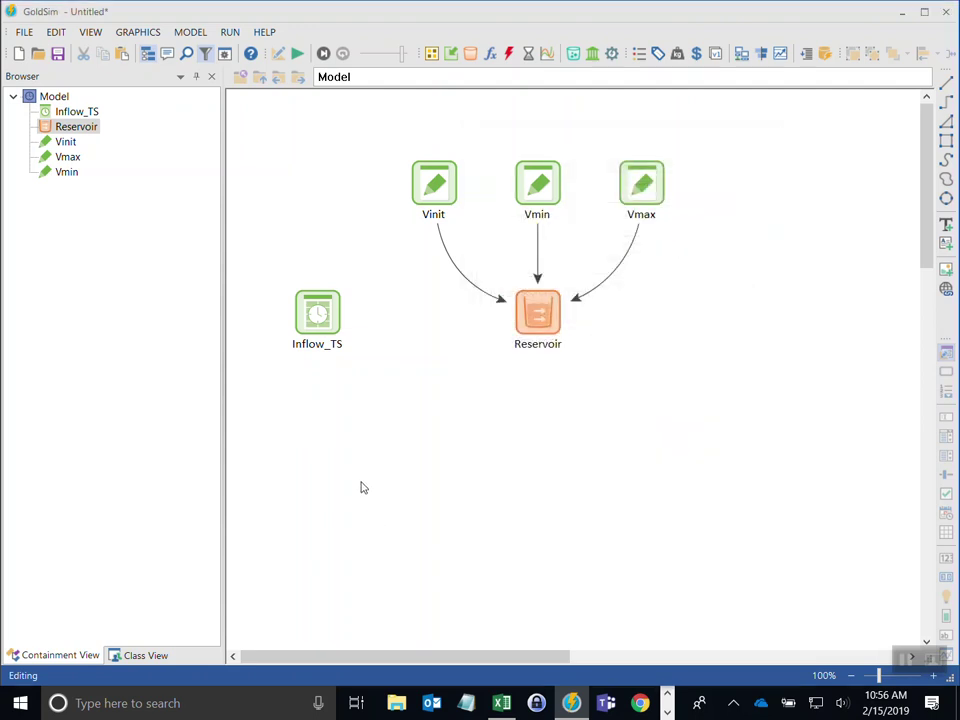
Reopen Inflow_TS and check its time series data from the first record to the last
click(311, 304)
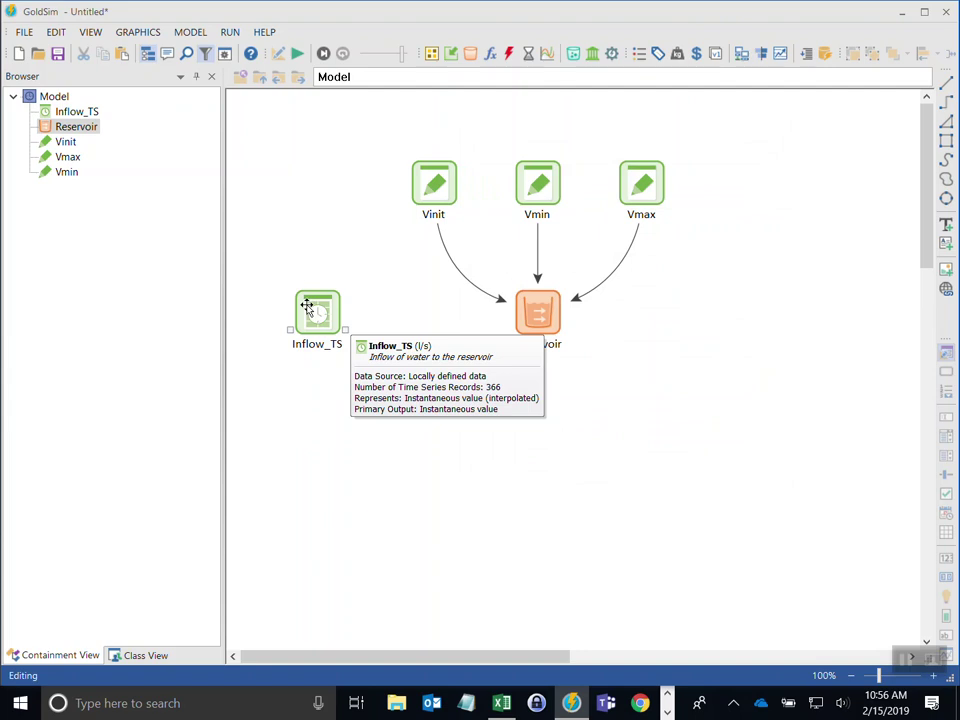
double_click(313, 307)
drag(467, 181, 551, 143)
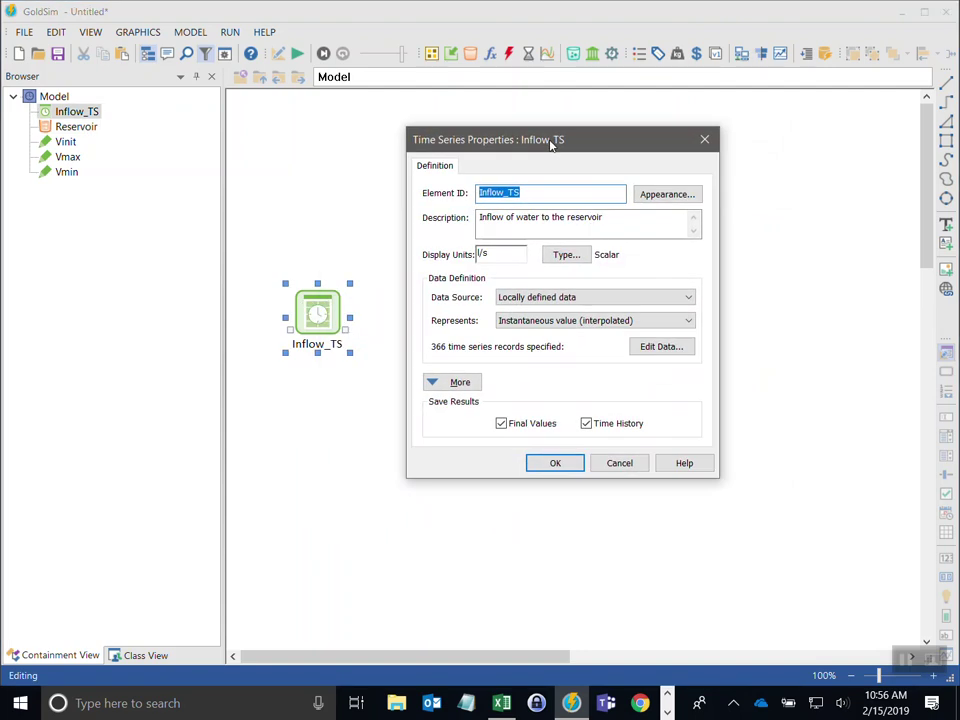
click(649, 349)
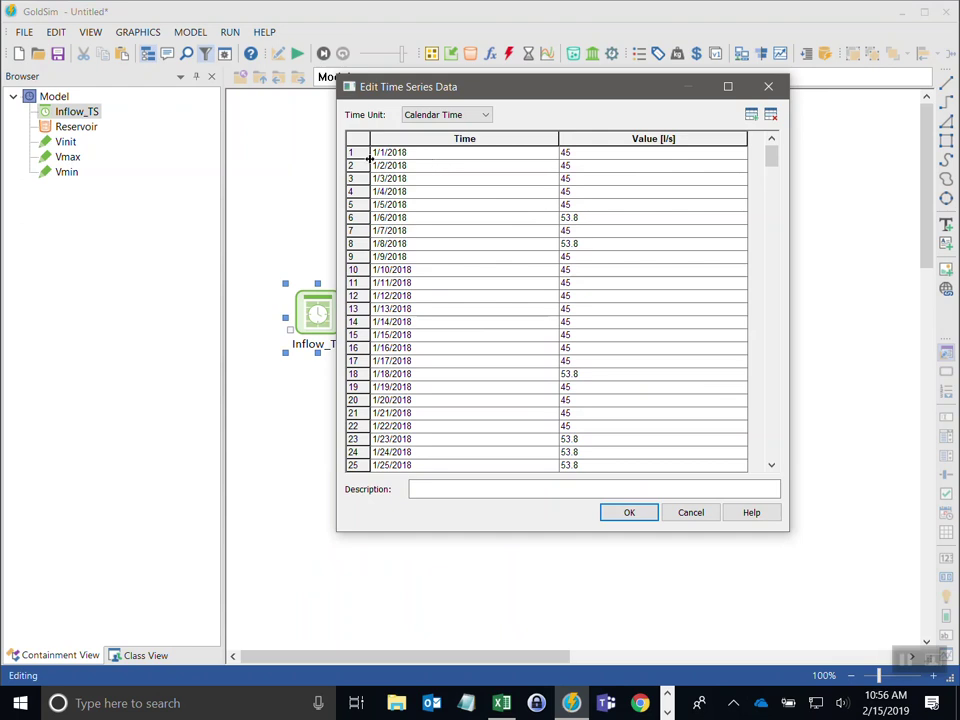
drag(770, 164, 799, 463)
click(424, 465)
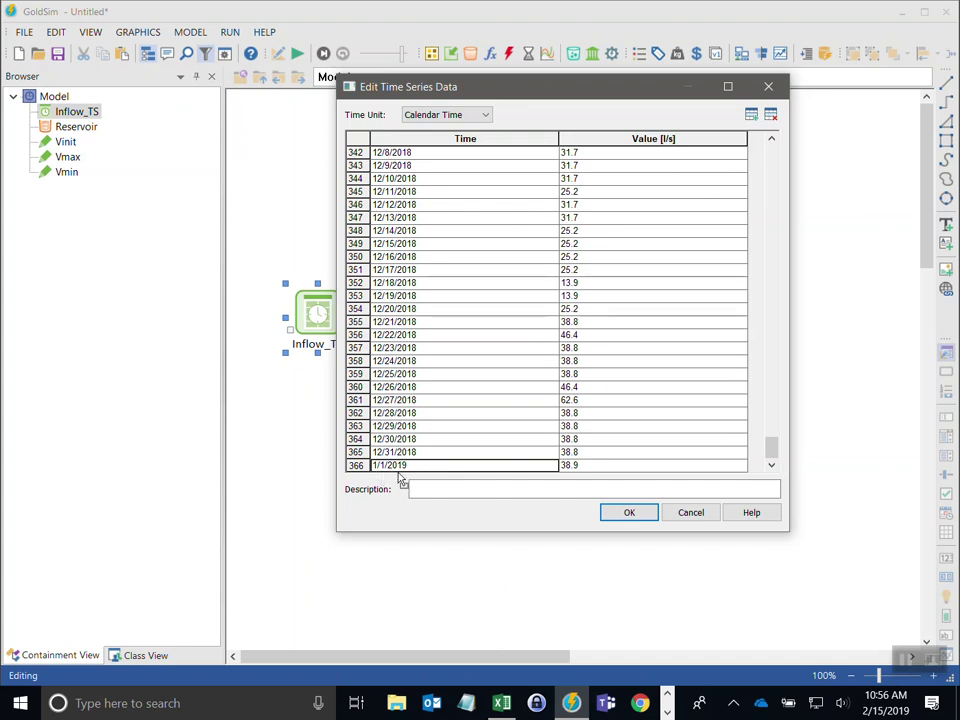
click(628, 512)
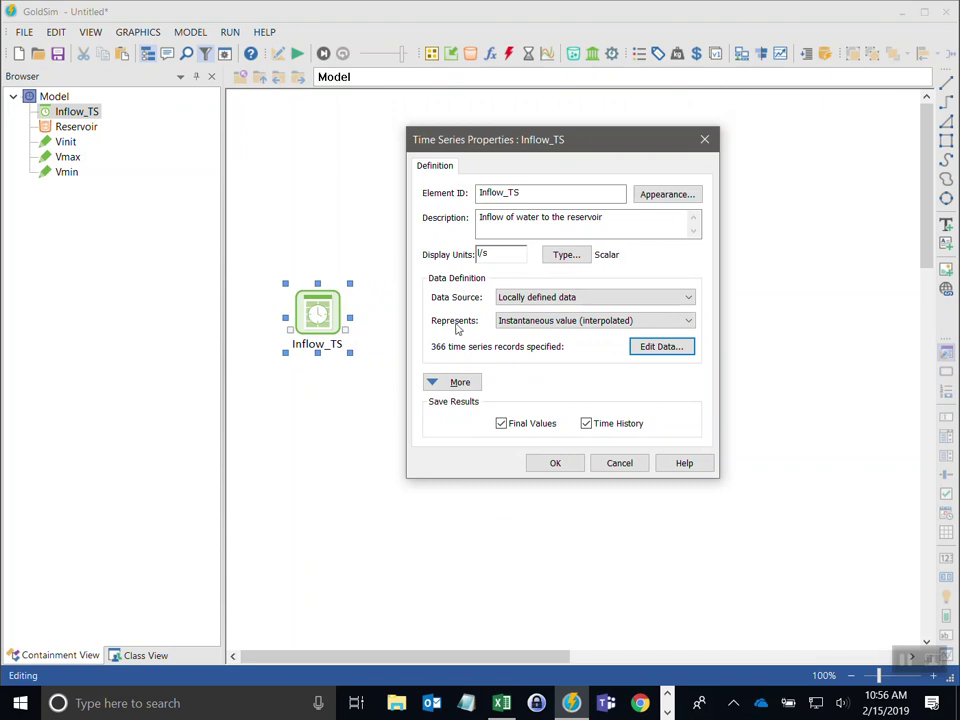
Keep Inflow_TS representing an Instantaneous value (interpolated) and accept its properties
click(531, 322)
click(530, 334)
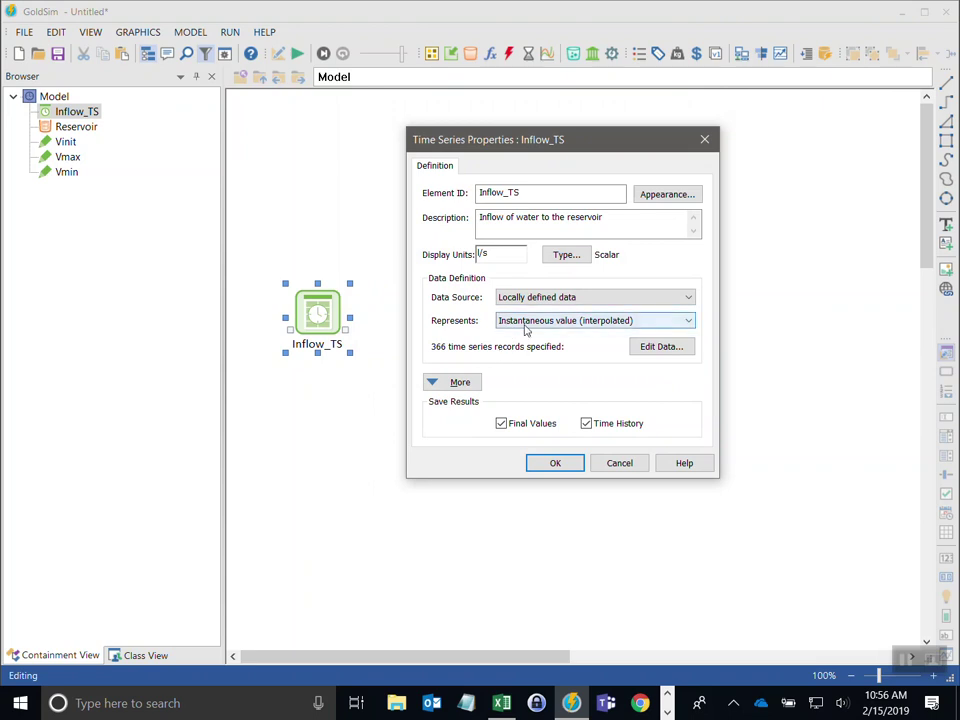
click(546, 463)
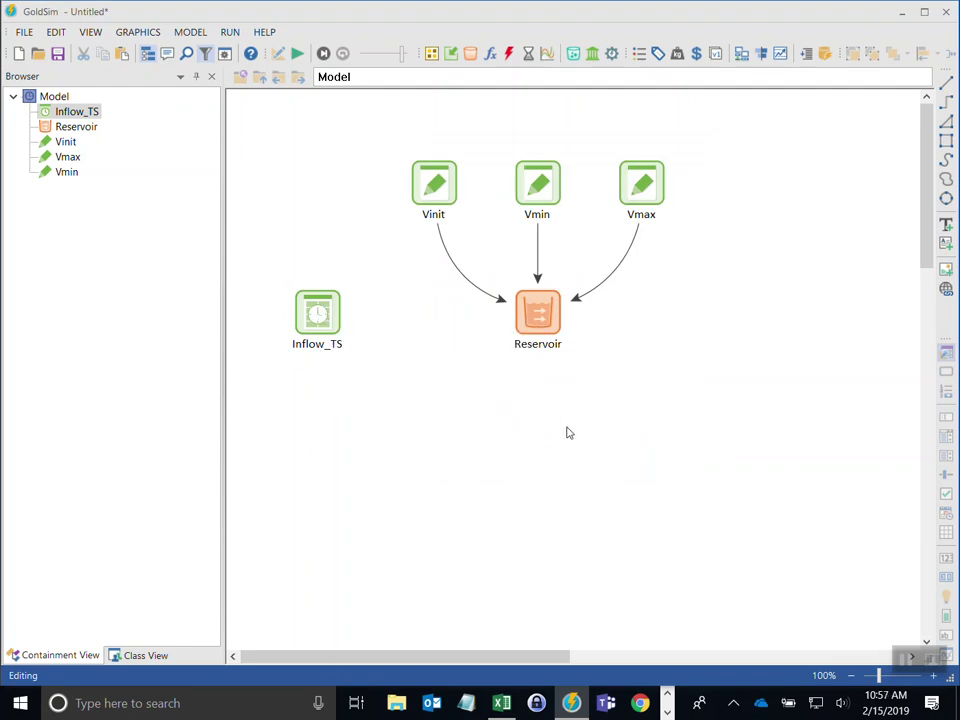
Add Inflow_TS as an inflow to the Reservoir pool and accept the pool's properties
double_click(535, 312)
drag(489, 165, 750, 196)
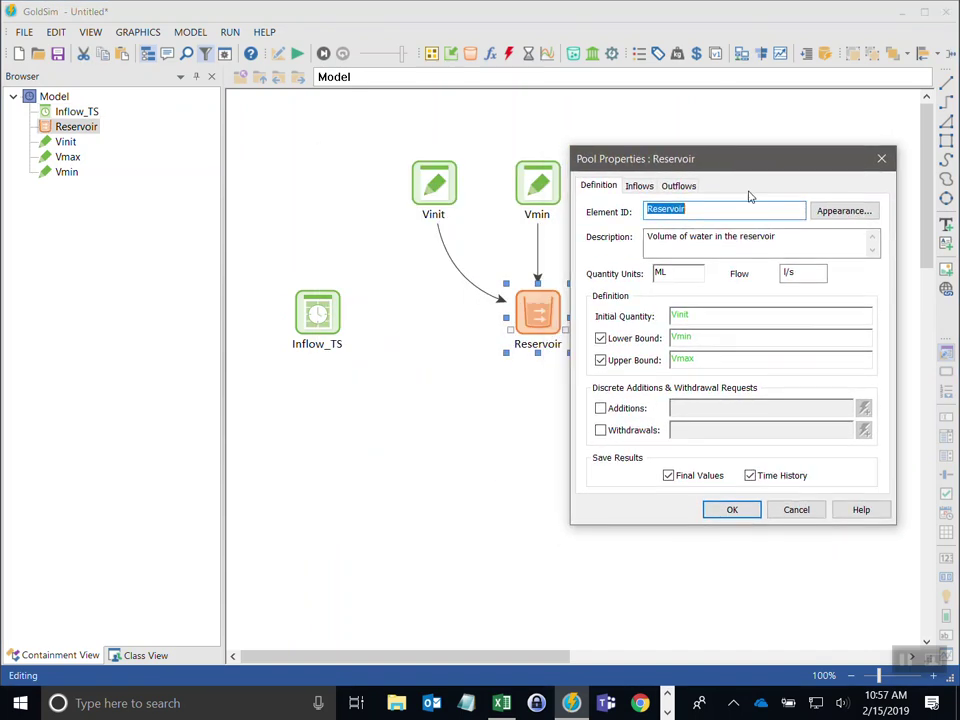
click(637, 188)
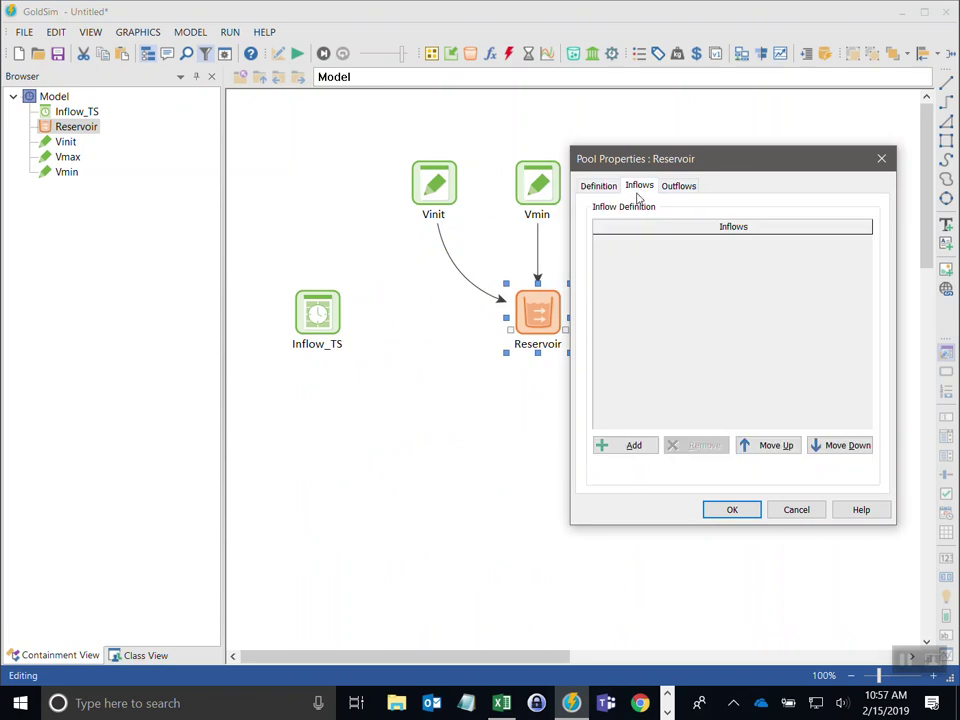
click(622, 447)
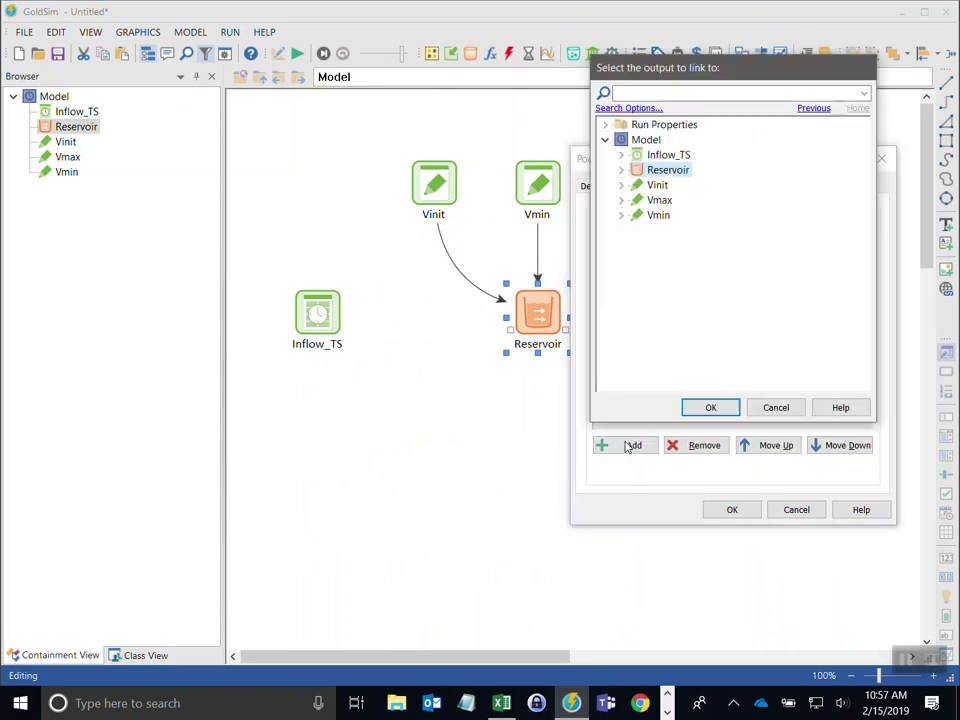
click(668, 155)
click(712, 406)
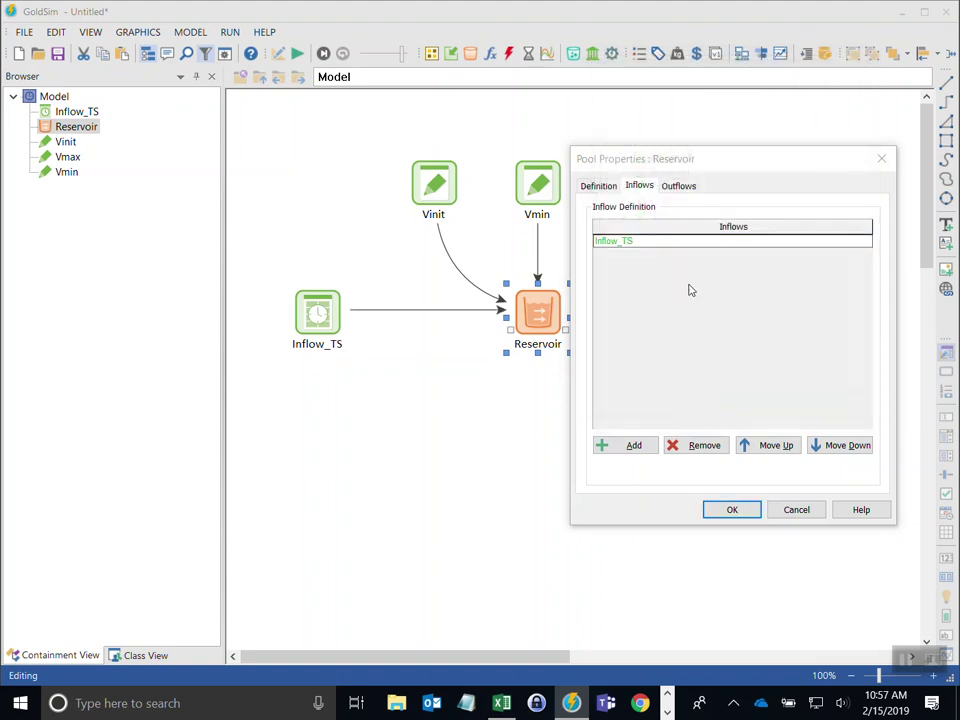
click(745, 511)
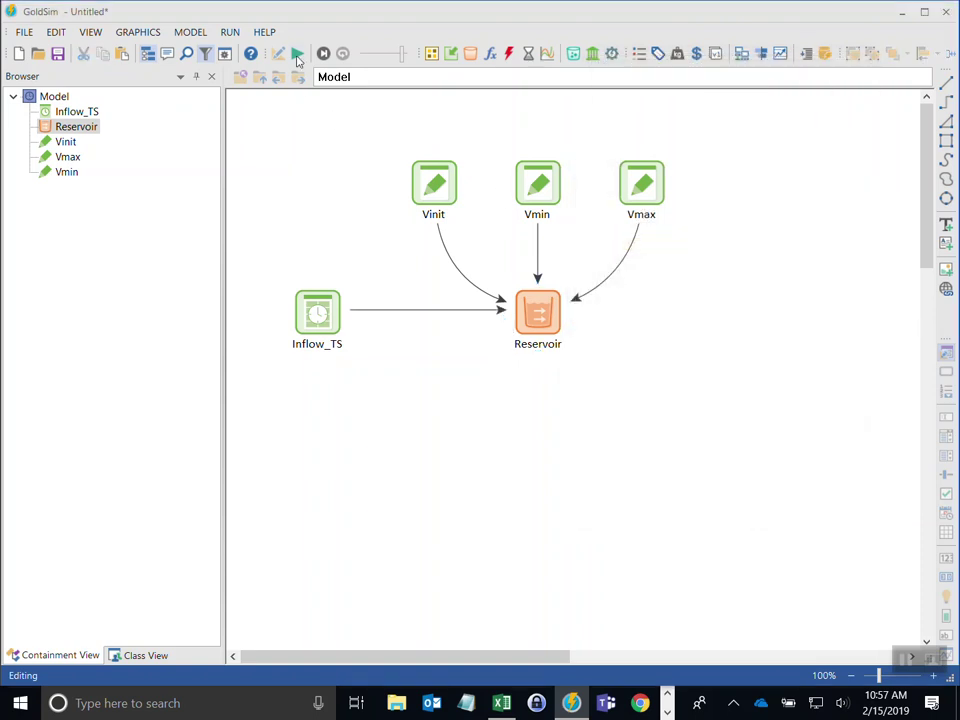
Run the model and display its run log file
click(299, 55)
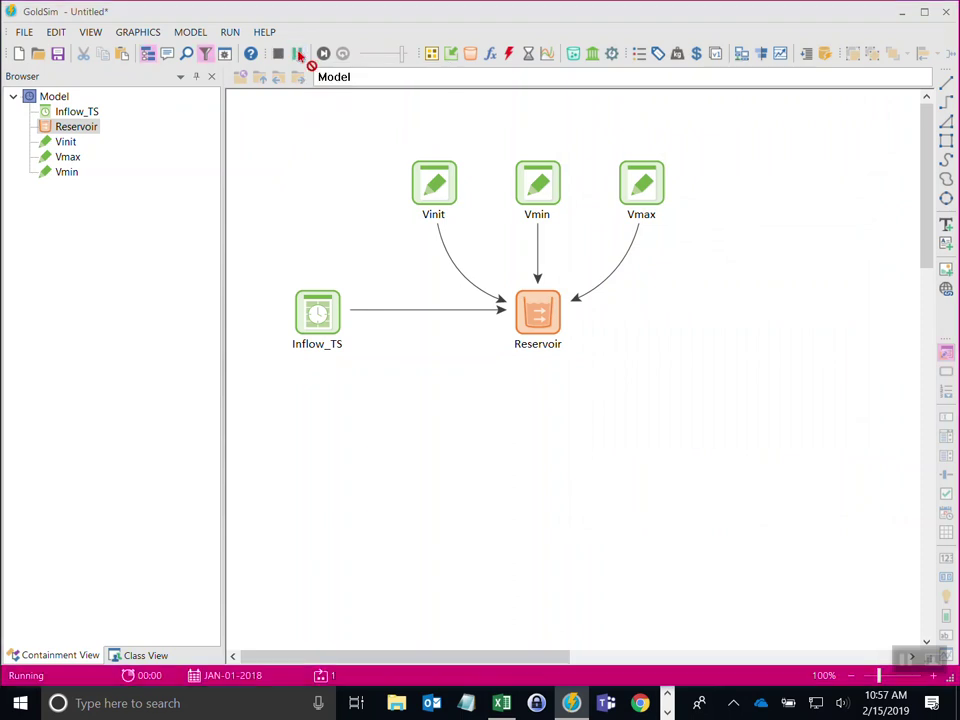
drag(432, 290, 434, 253)
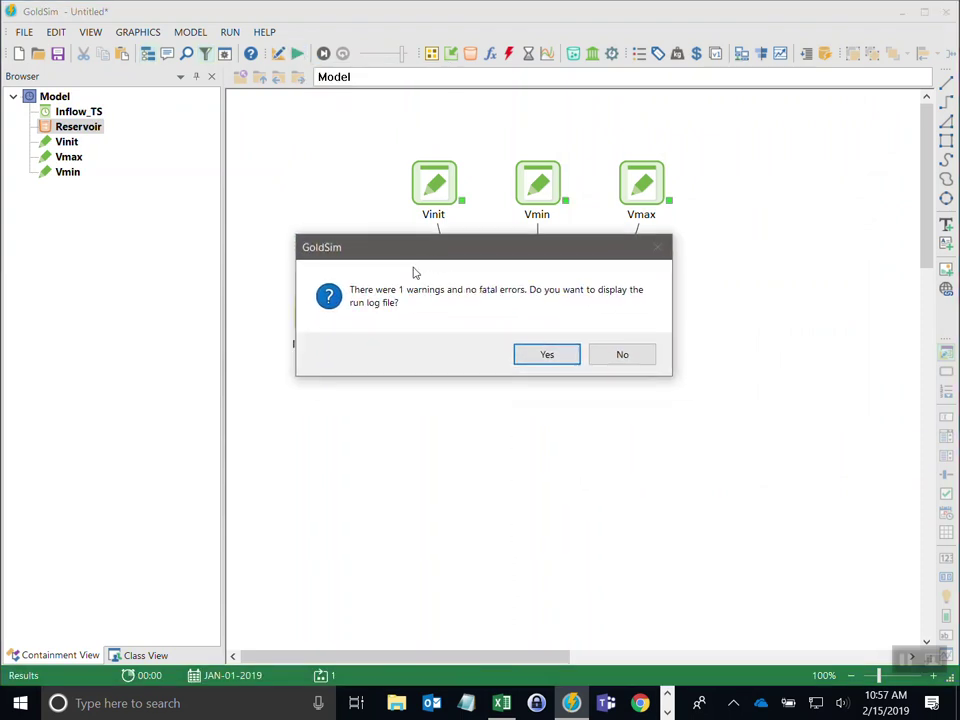
click(546, 358)
drag(561, 231, 336, 61)
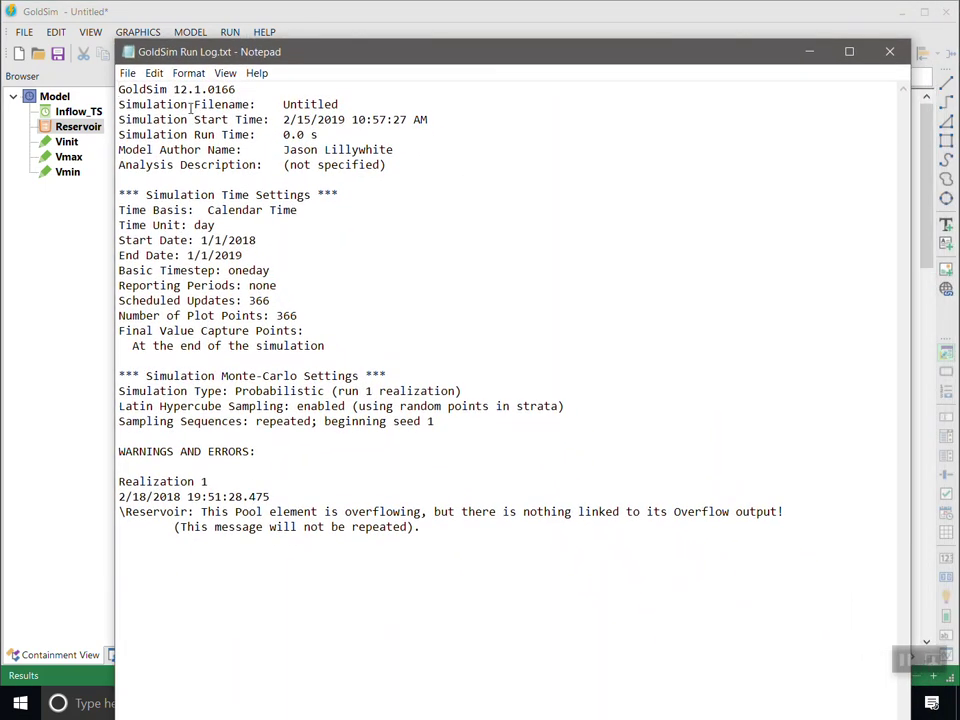
Read the entries under WARNINGS AND ERRORS in the run log and close the log
drag(127, 456, 264, 451)
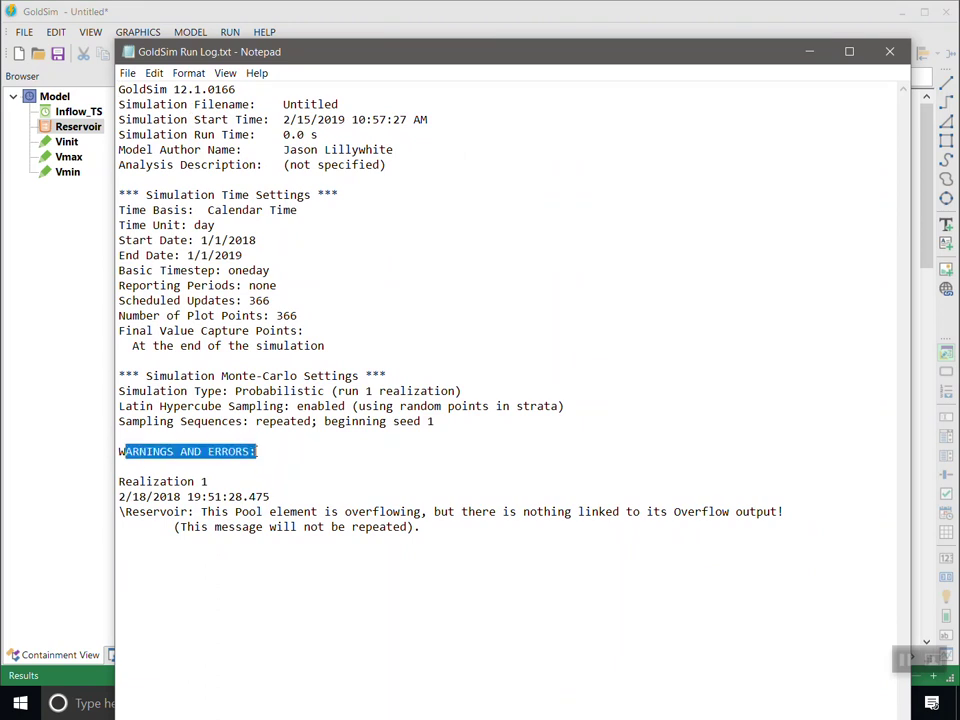
click(259, 452)
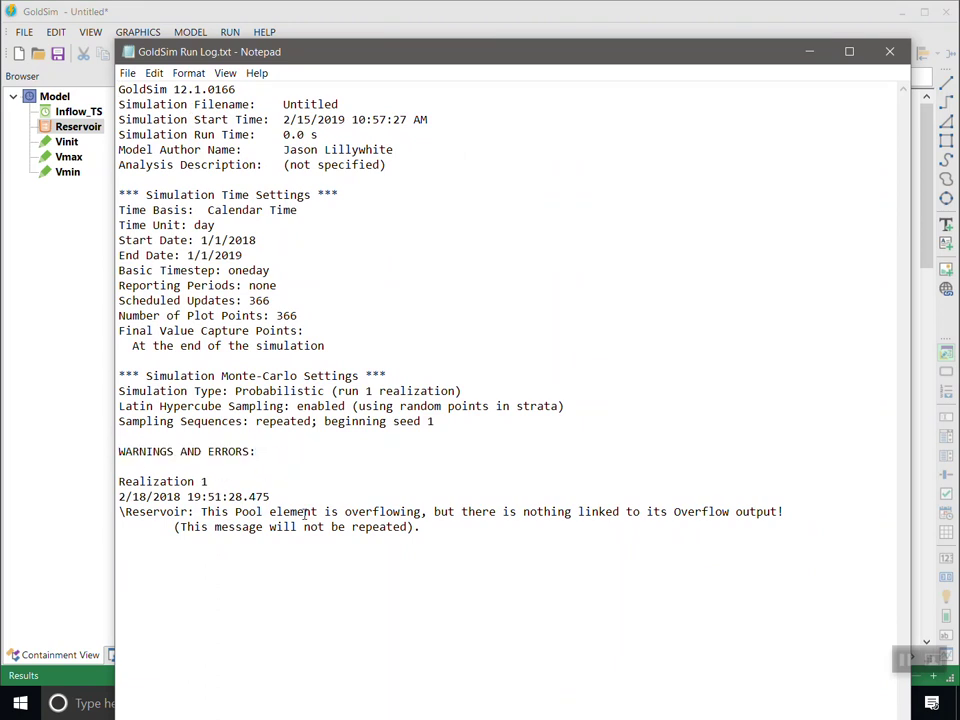
drag(206, 513, 425, 513)
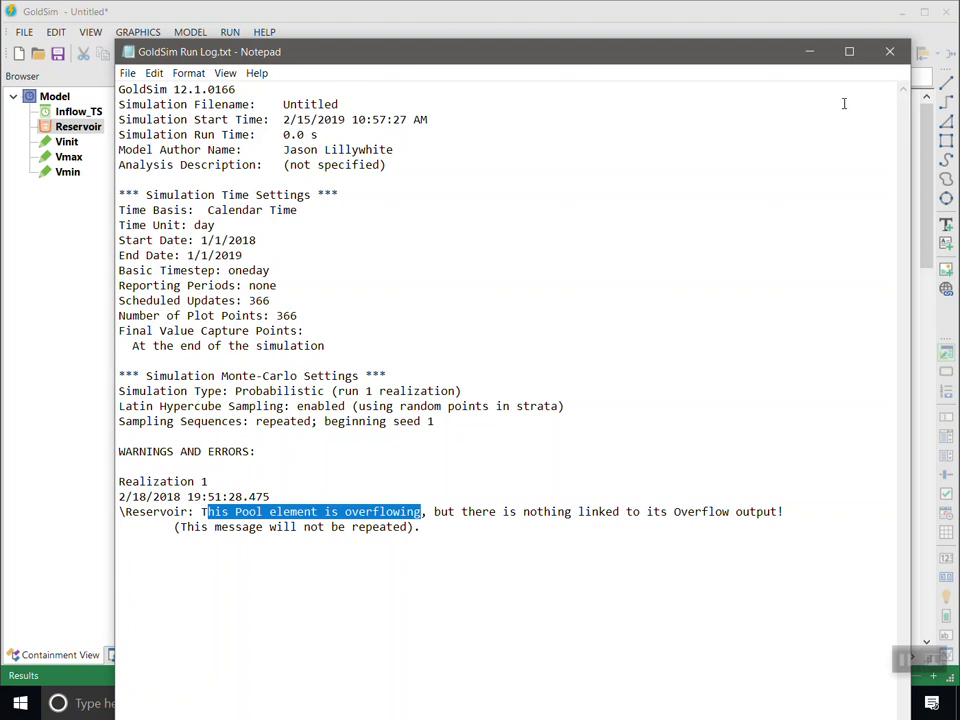
click(890, 54)
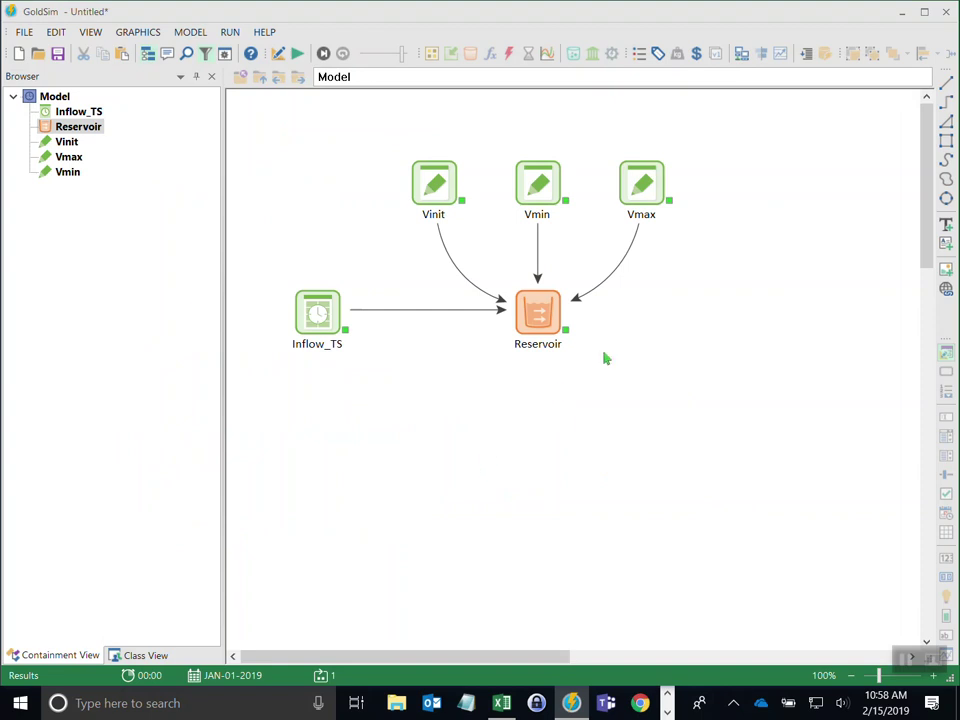
View the Reservoir's time history chart to see how its volume changes over the year, and close the chart
right_click(536, 312)
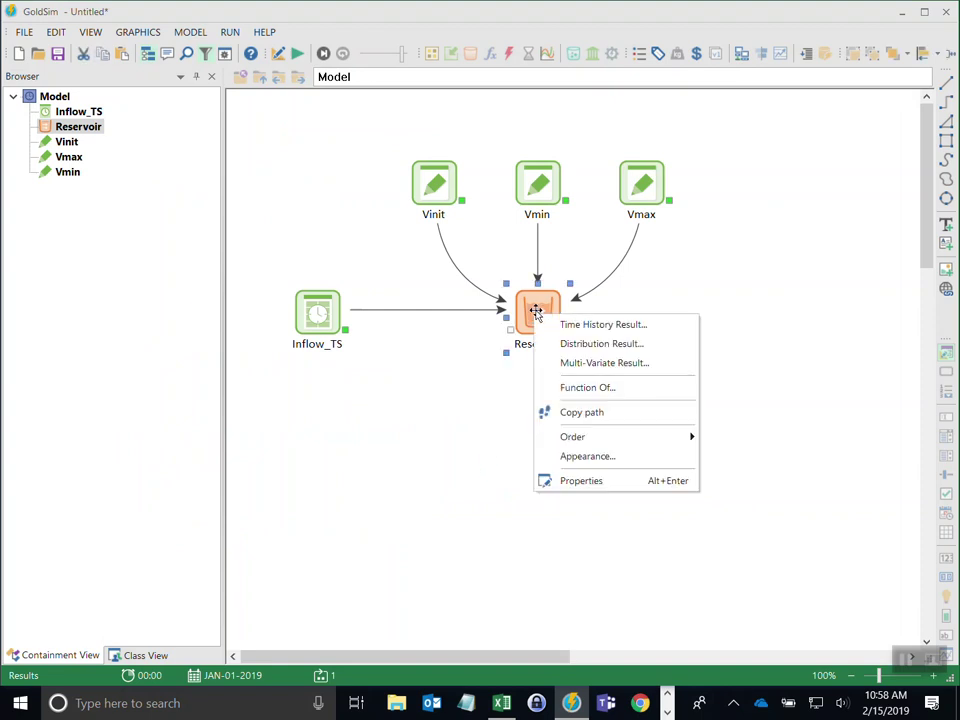
click(649, 328)
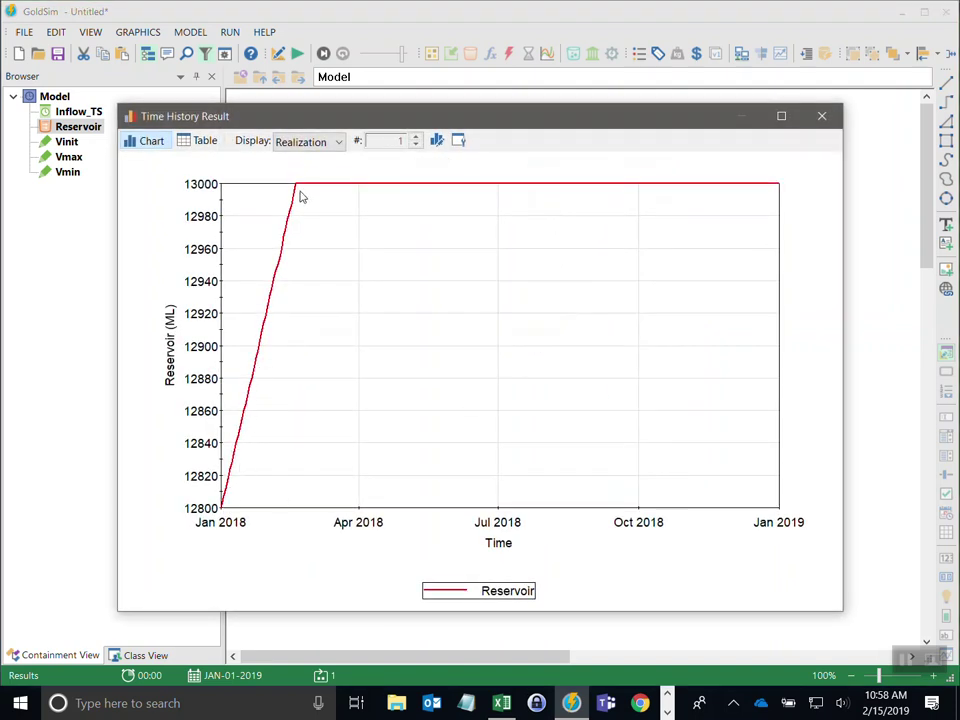
mouse_move(297, 190)
click(822, 116)
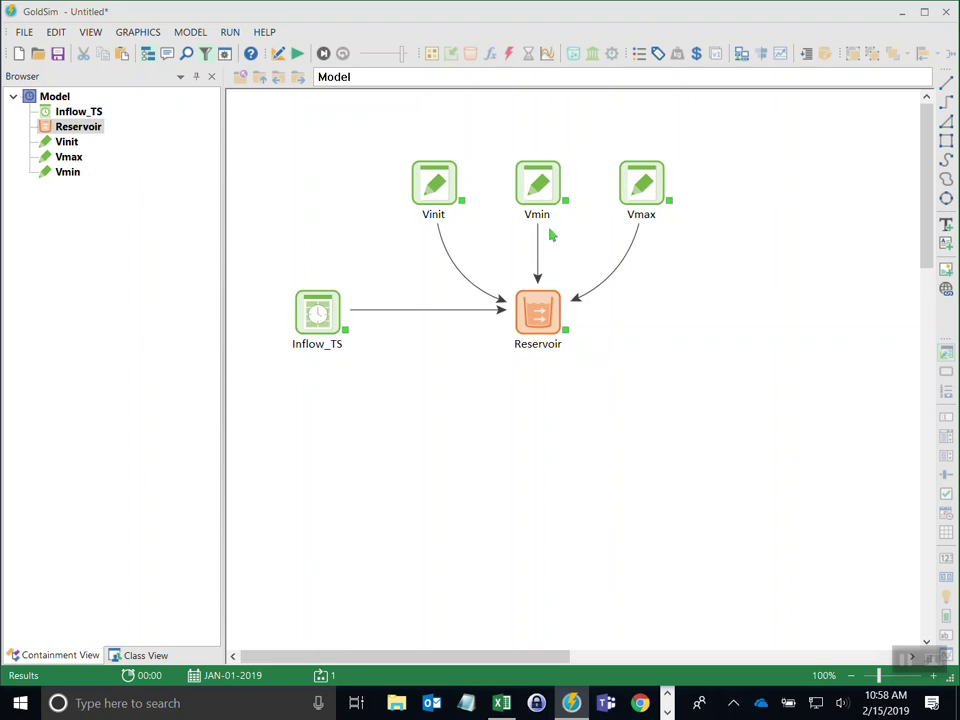
Check the result values of Vinit and Inflow_TS through their output listings
click(463, 203)
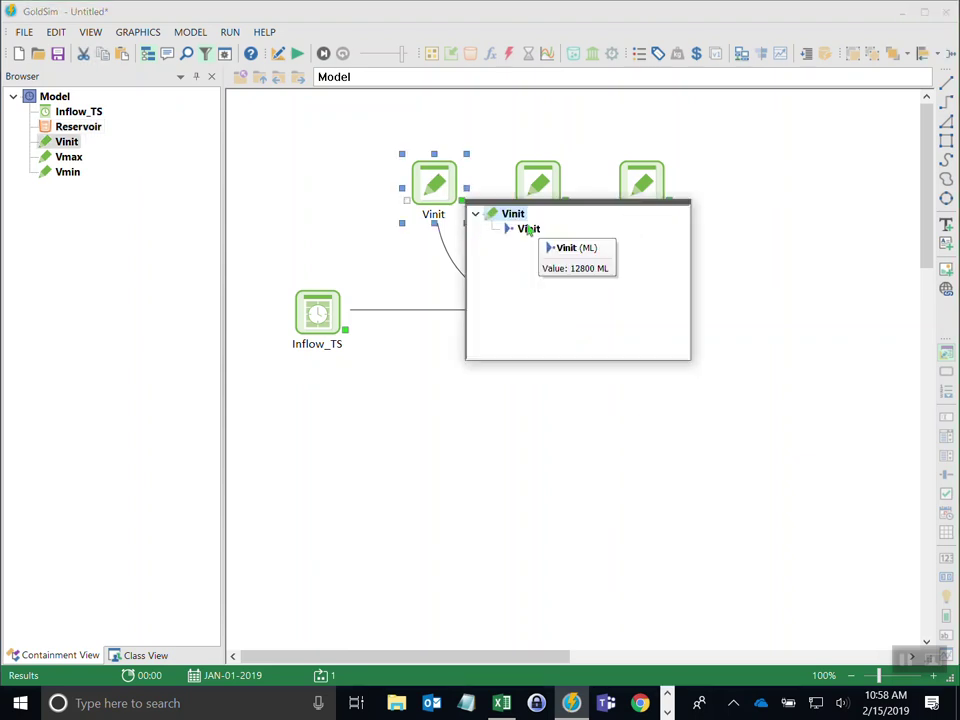
click(350, 365)
click(345, 329)
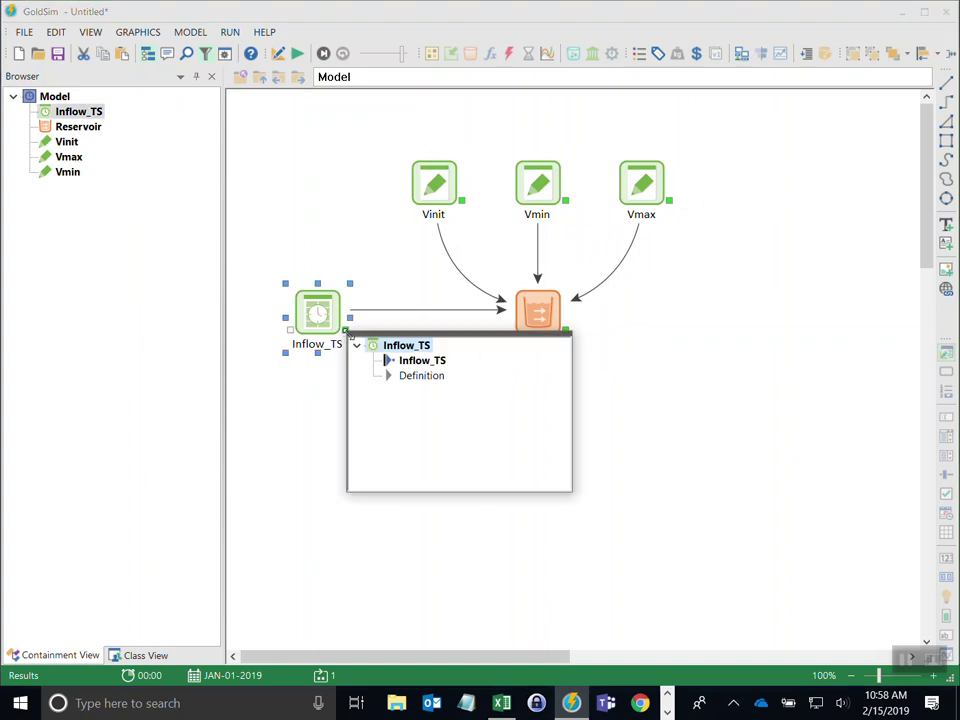
mouse_move(420, 370)
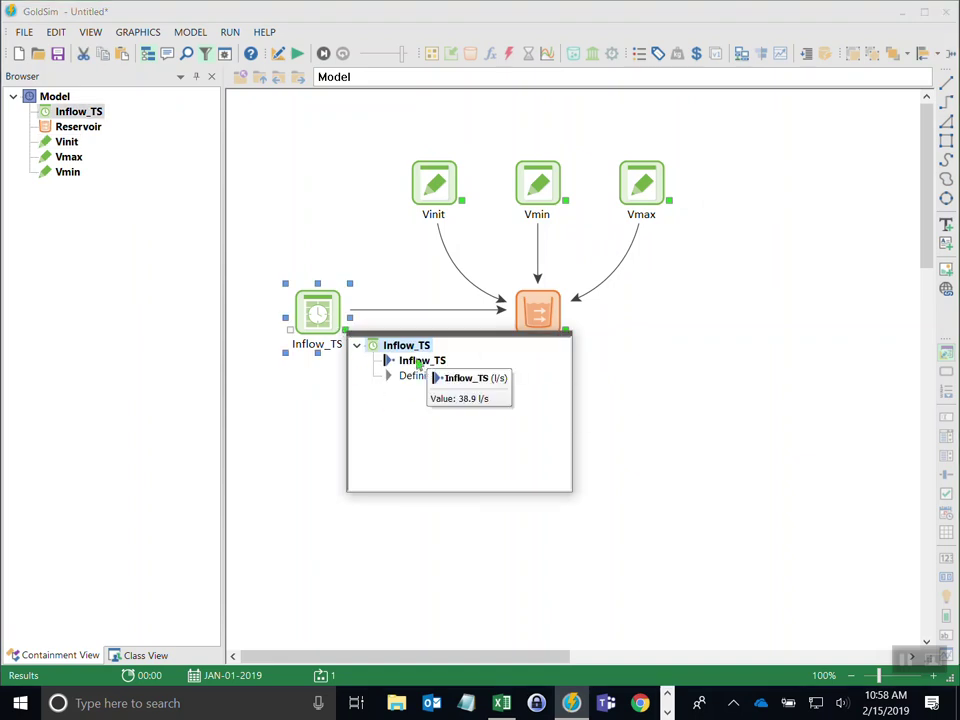
click(591, 386)
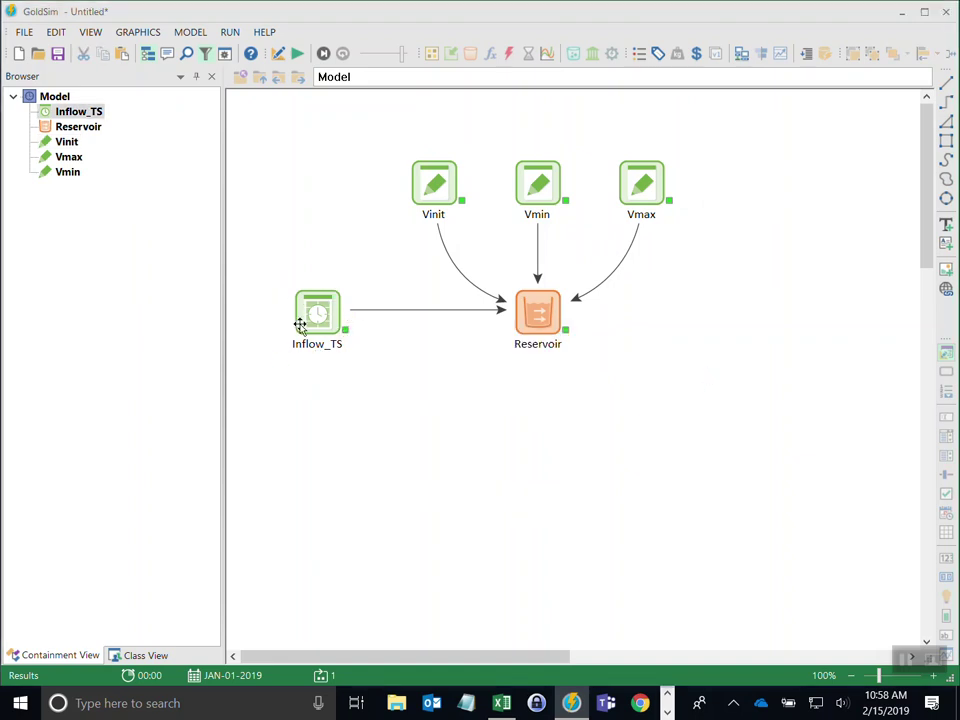
mouse_move(317, 303)
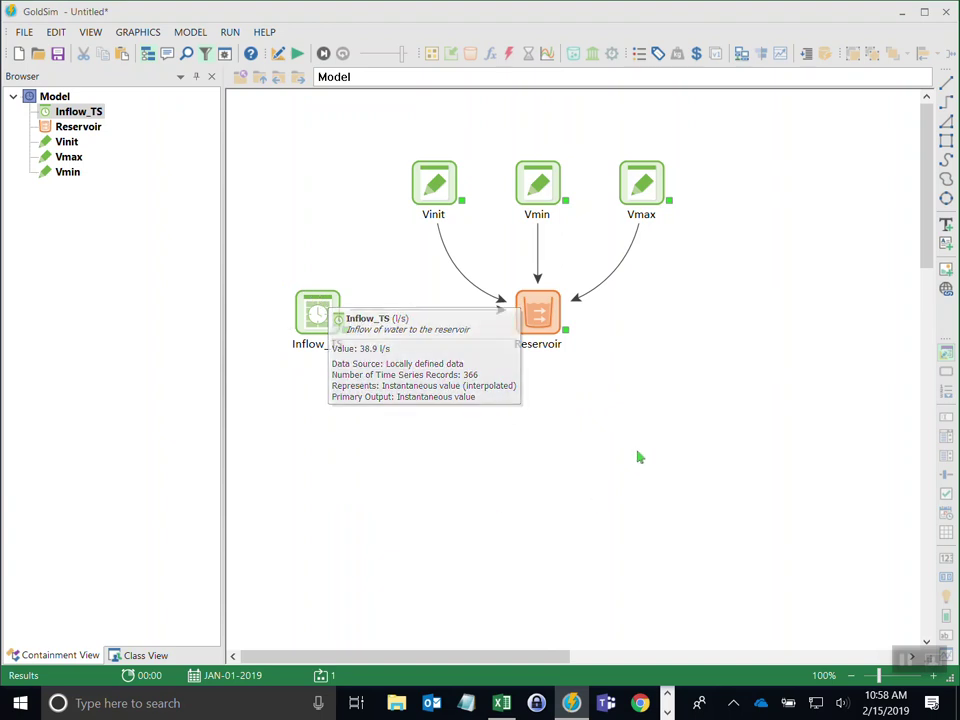
Examine the Reservoir's list of outputs, including Outflow1 in its Outflows folder
click(566, 332)
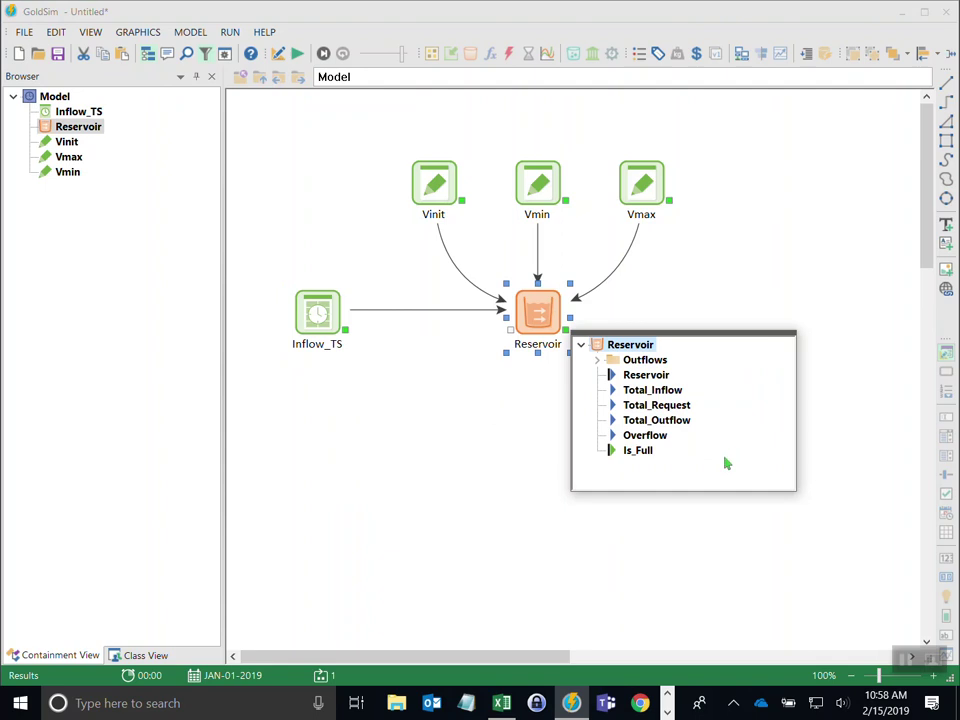
click(598, 362)
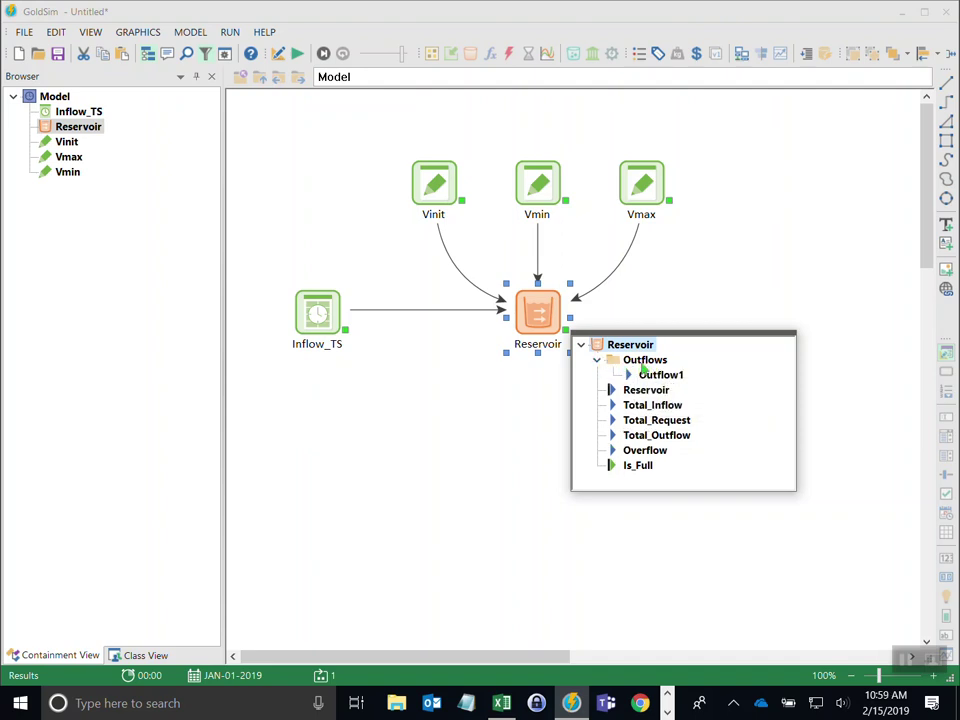
mouse_move(656, 386)
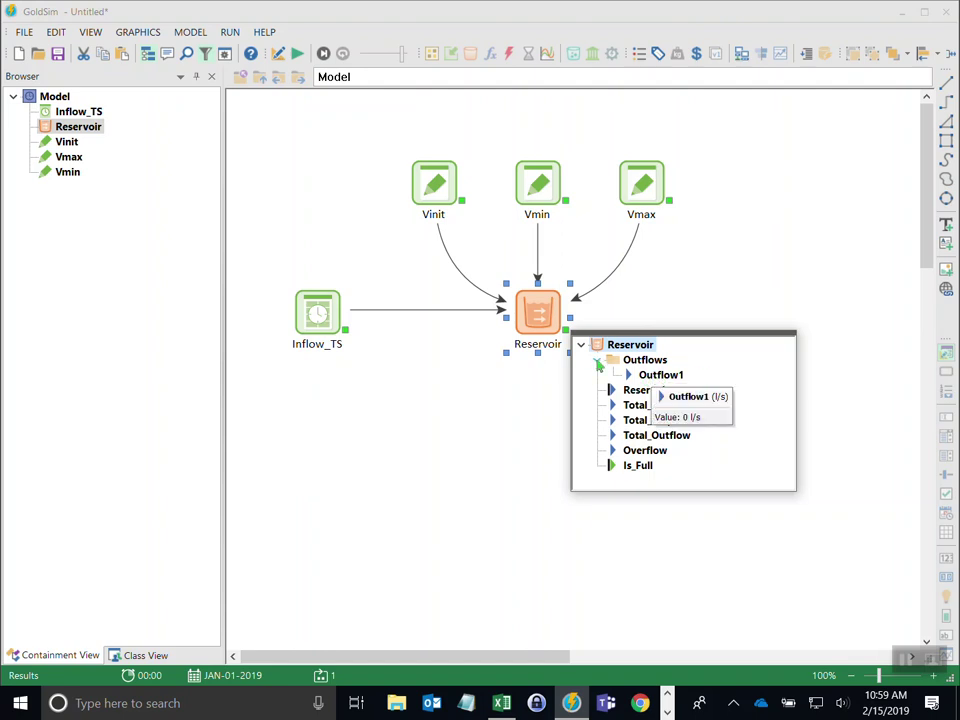
click(598, 362)
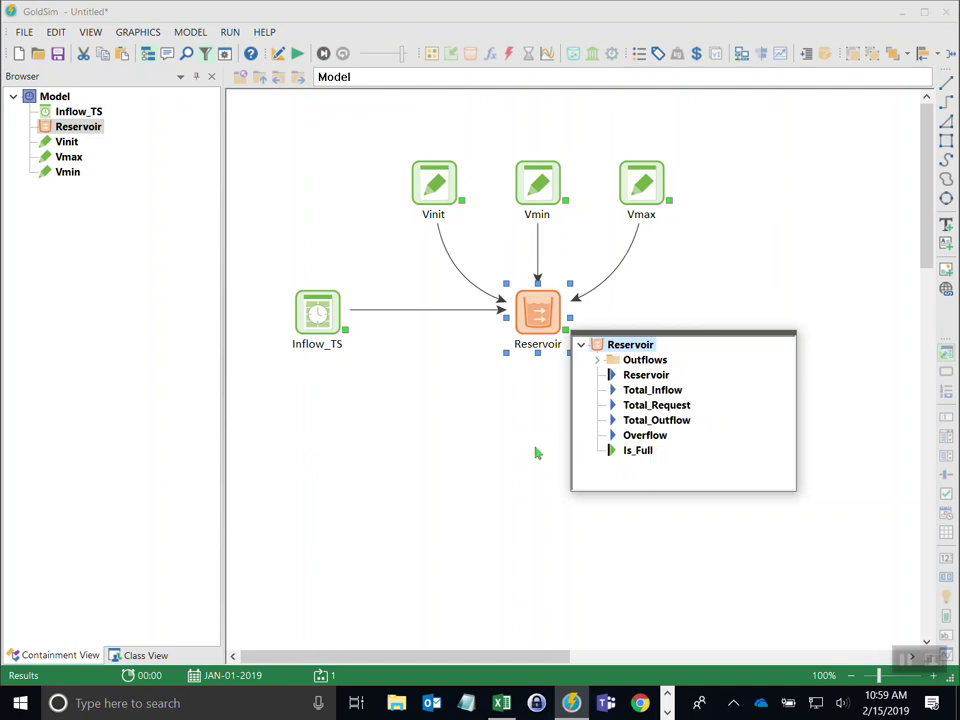
click(484, 450)
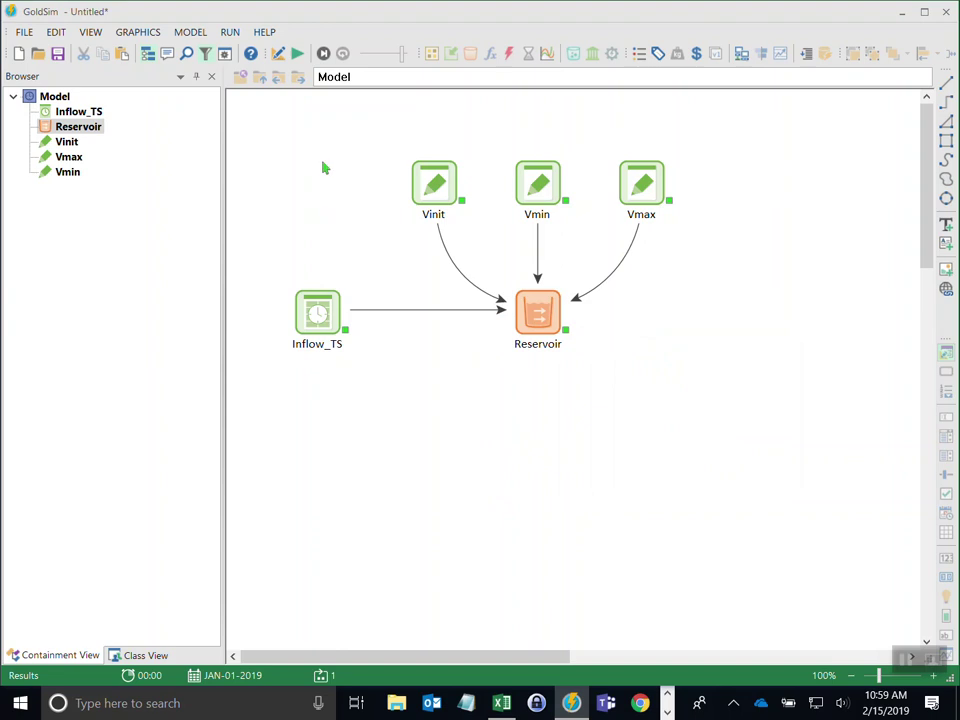
Delete all results to return to Edit Mode, and add an Expression element to the lower right of Reservoir
click(279, 58)
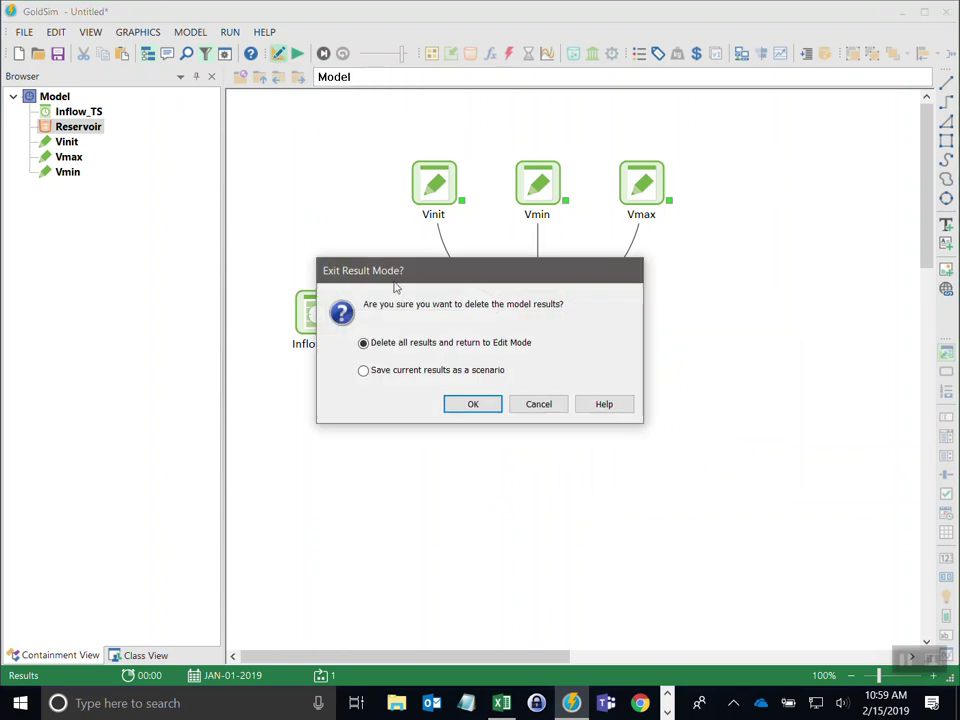
click(466, 404)
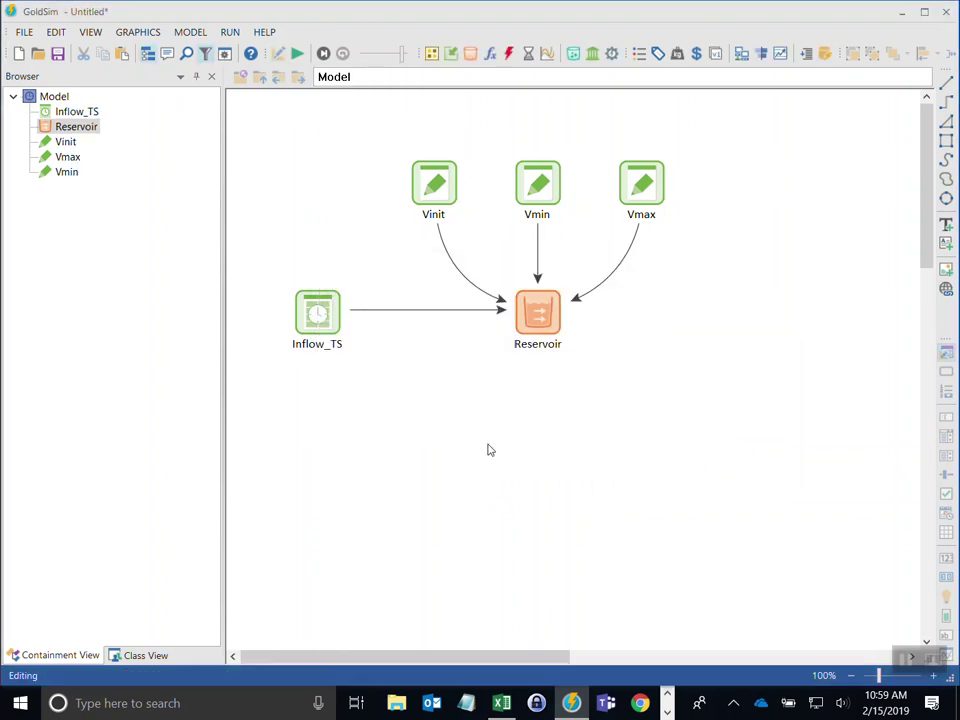
click(490, 56)
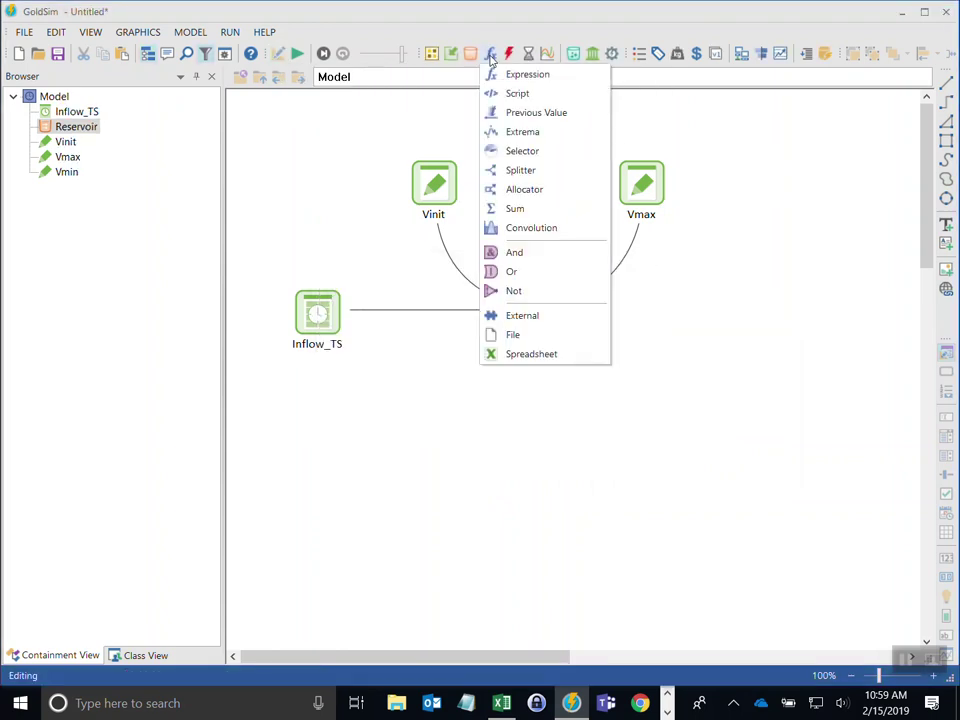
click(525, 75)
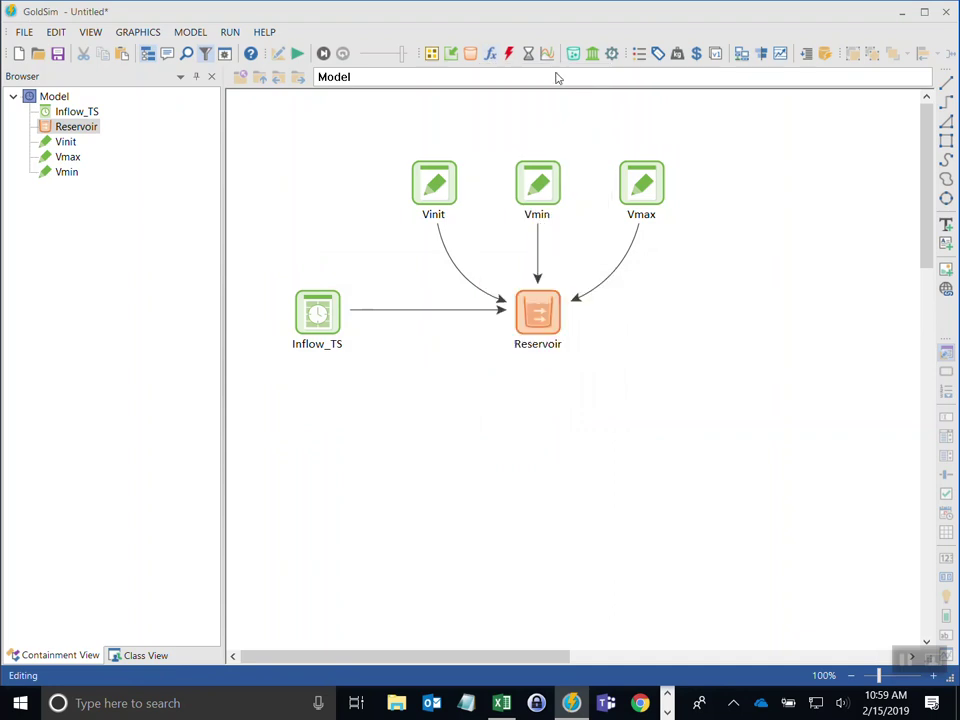
click(700, 465)
drag(531, 212, 349, 220)
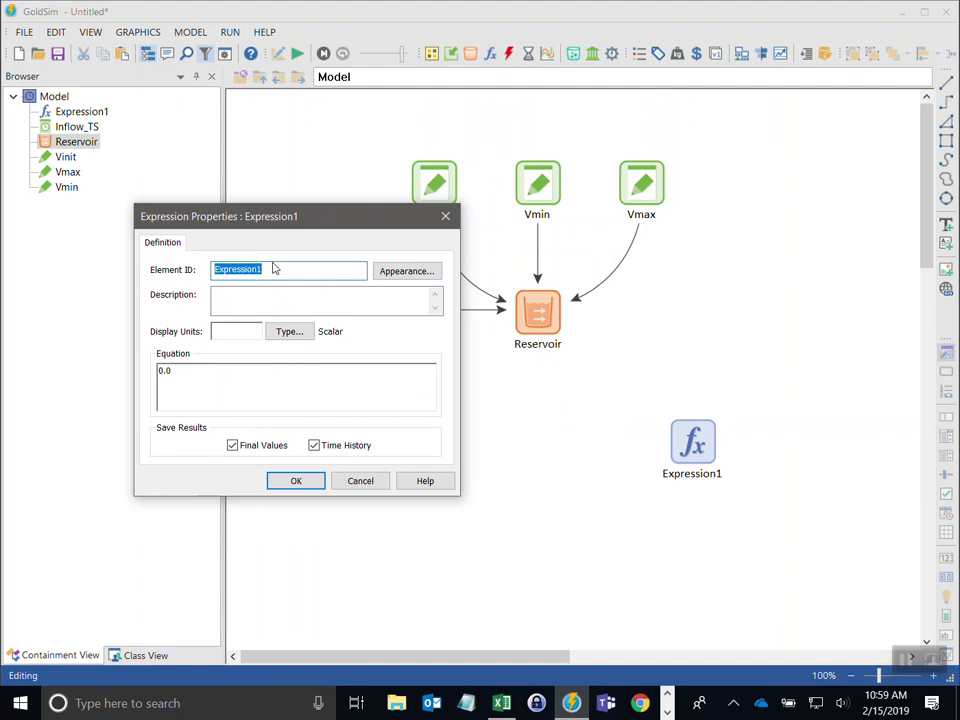
Name the new expression Overflow, describe it as "Overflow from the reservoir", and set its display units to l/s
text(Overflow)
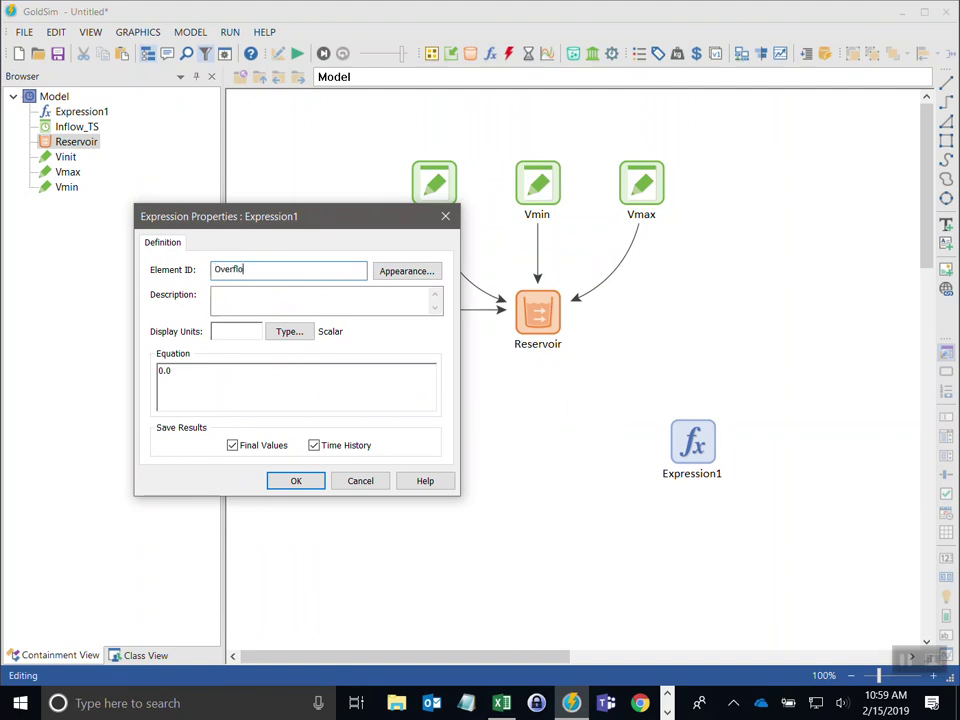
key(Tab)
key(Tab)
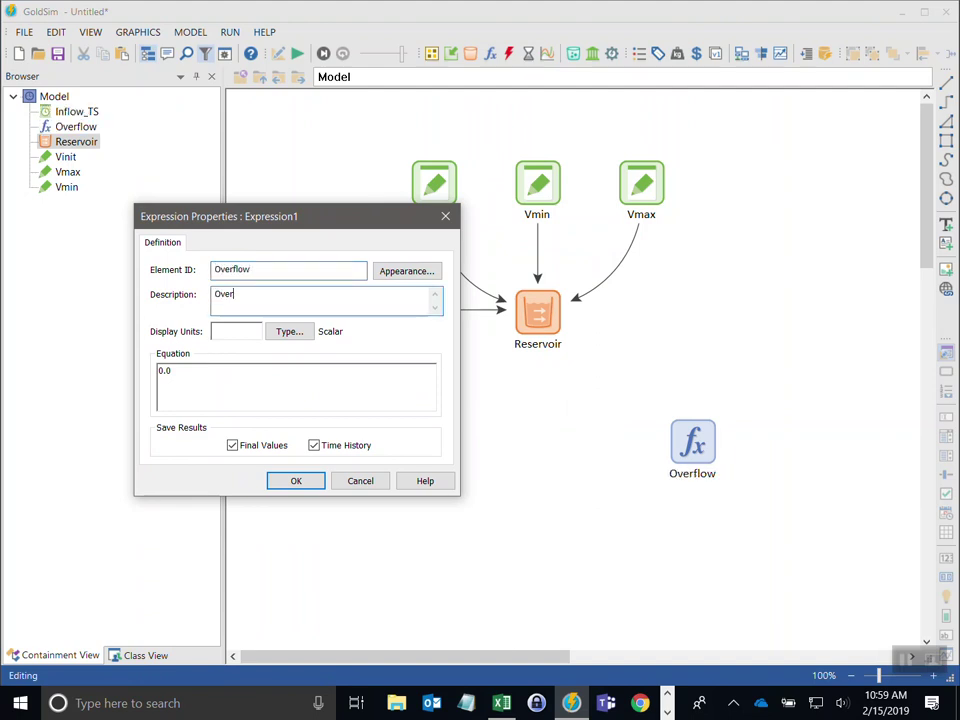
text(Overflow from the reservoir)
key(Tab)
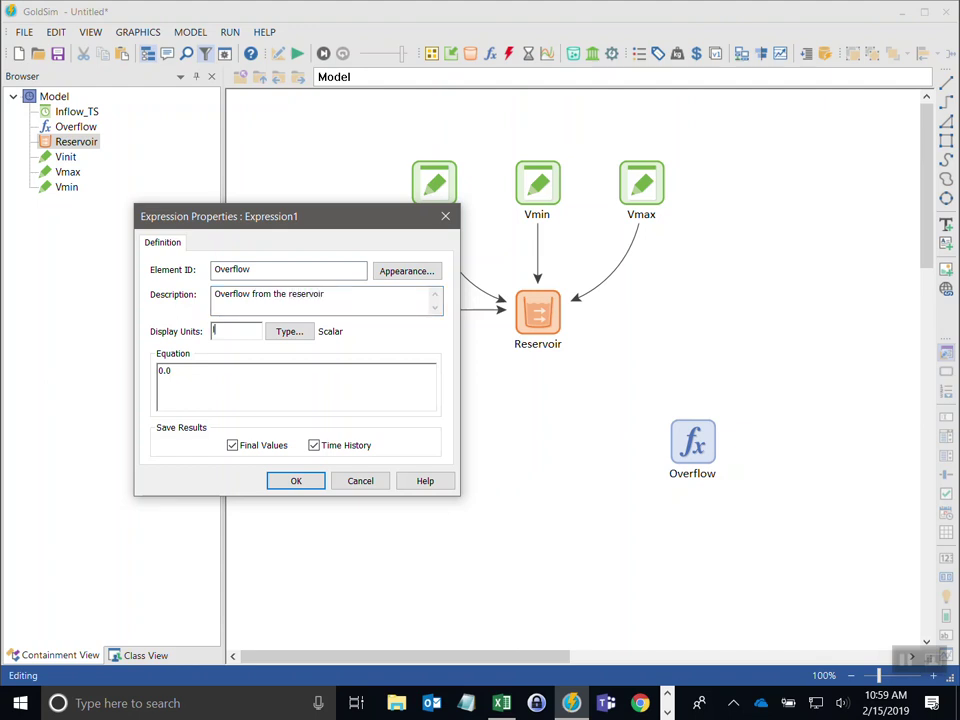
text(l/s)
key(Tab)
key(Tab)
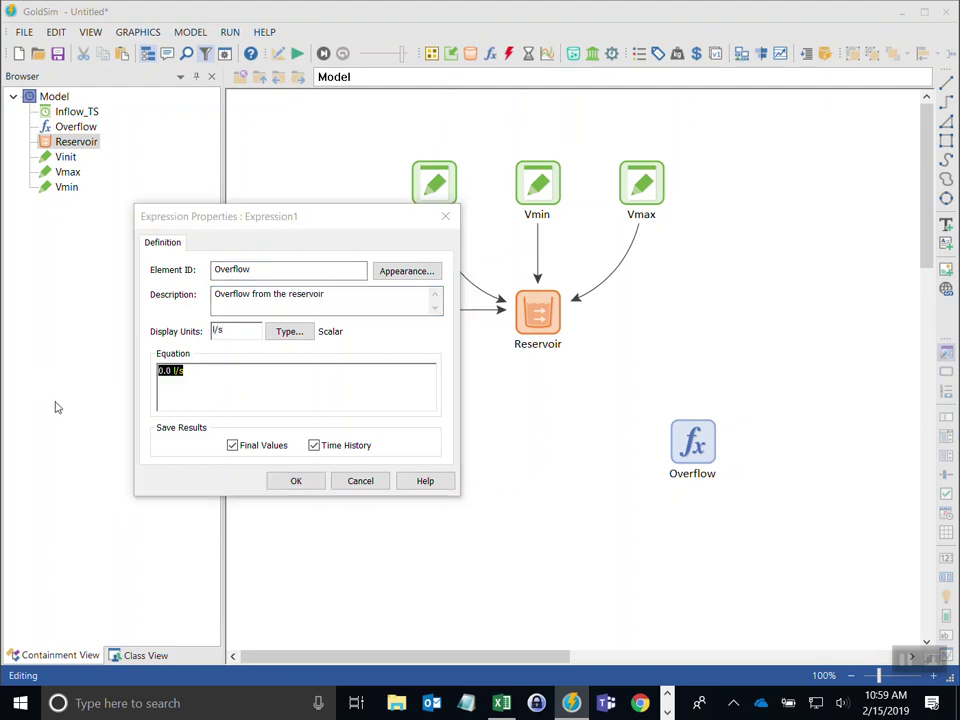
Define the Overflow expression's equation as Reservoir.Overflow and accept its properties
text(re)
key(Return)
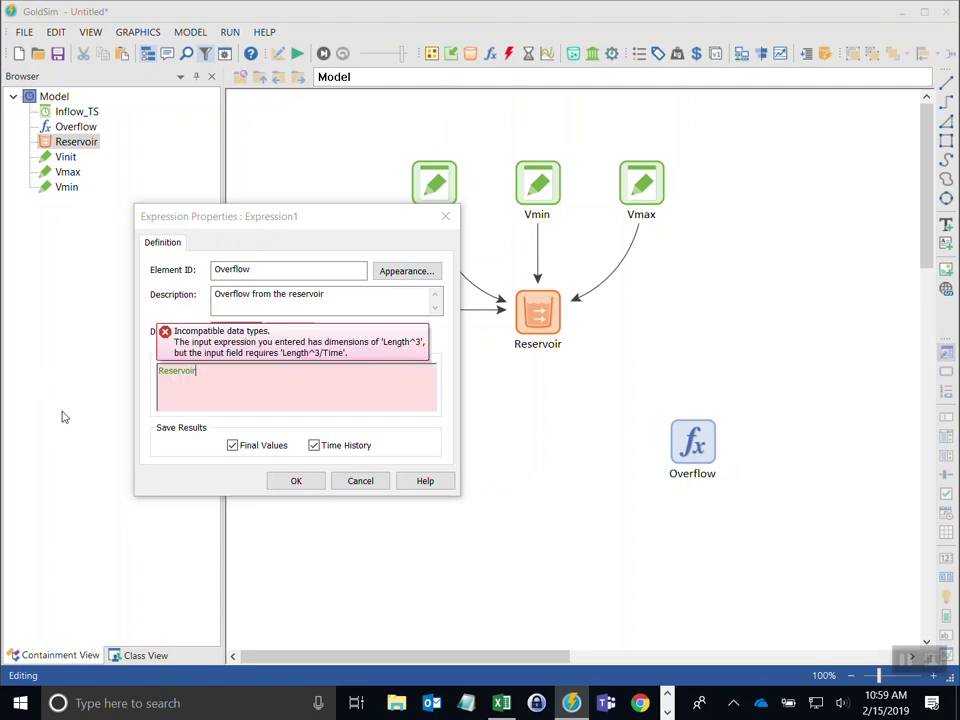
text(.)
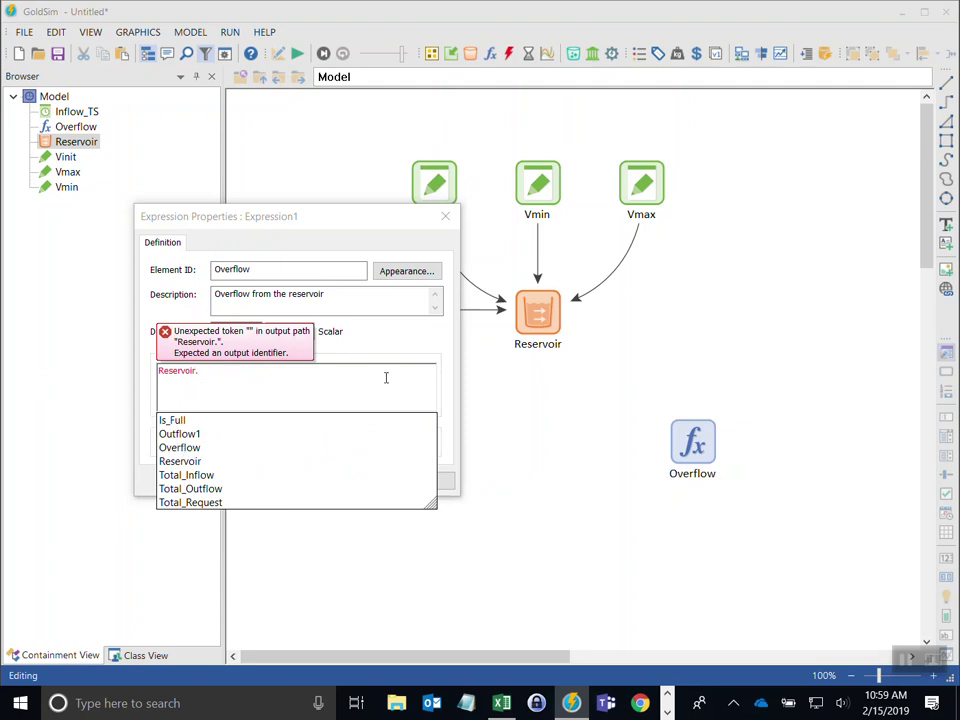
click(170, 448)
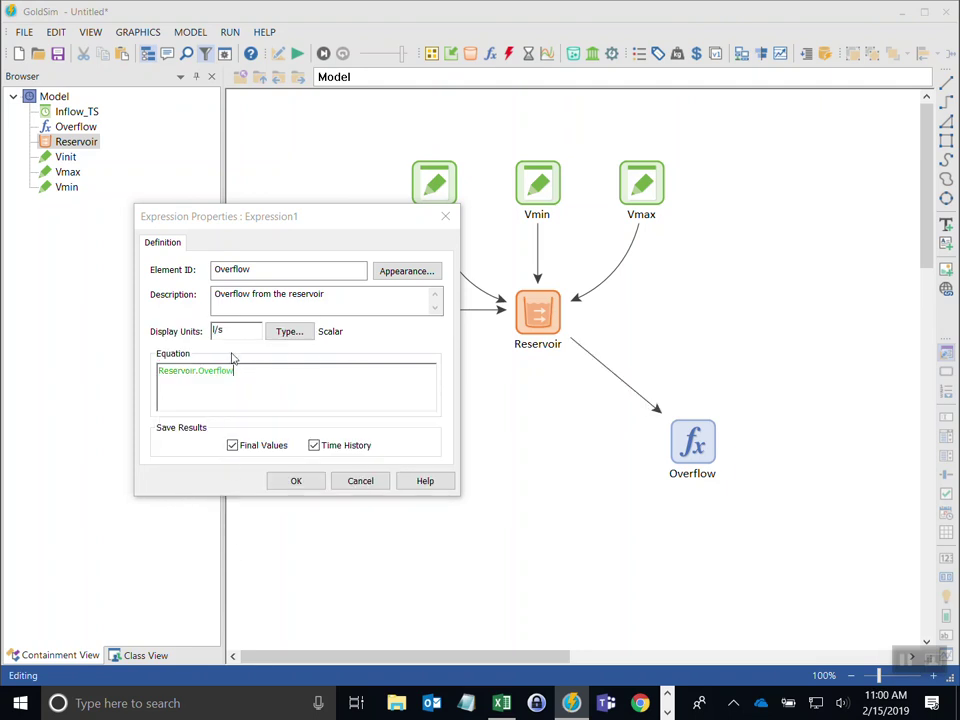
click(291, 480)
Run the model, view the time history chart of the Overflow expression, and close the chart
click(297, 53)
click(480, 374)
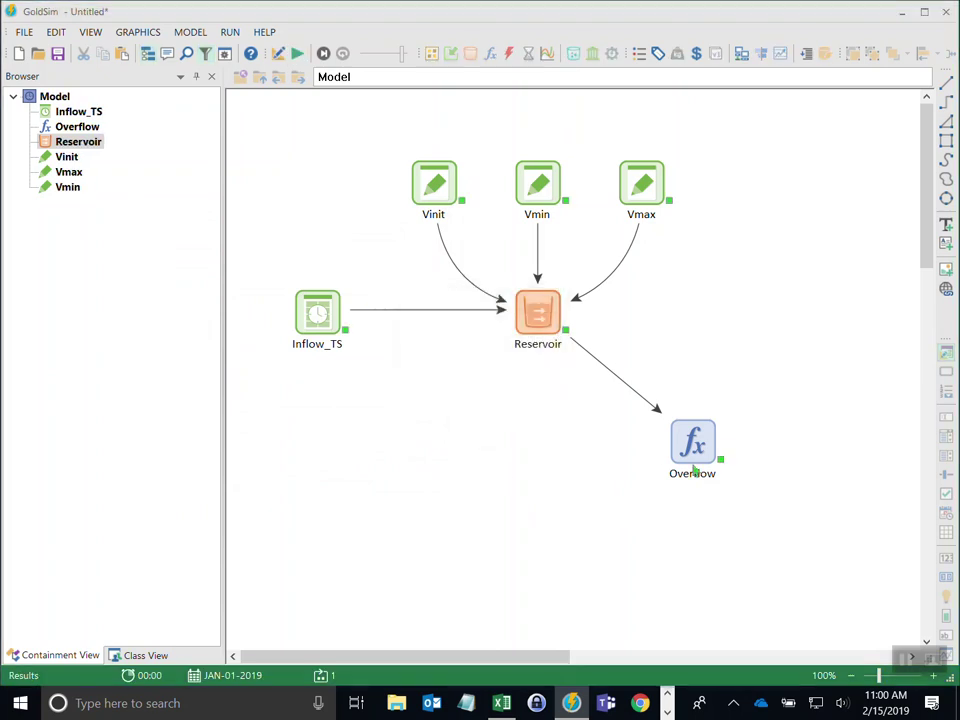
click(697, 455)
right_click(714, 448)
click(761, 454)
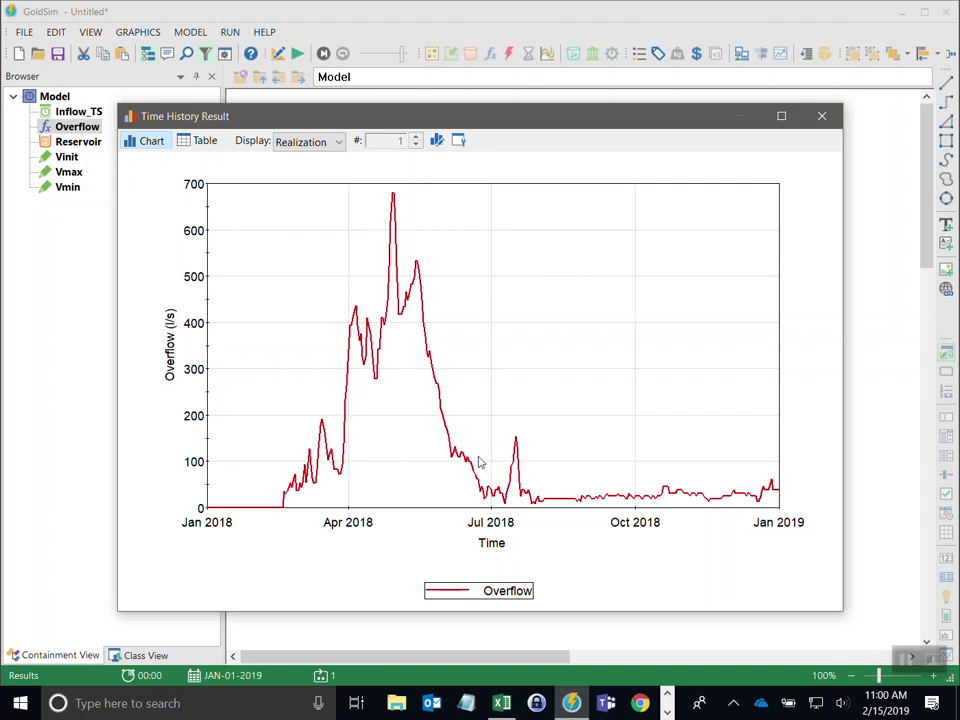
click(819, 119)
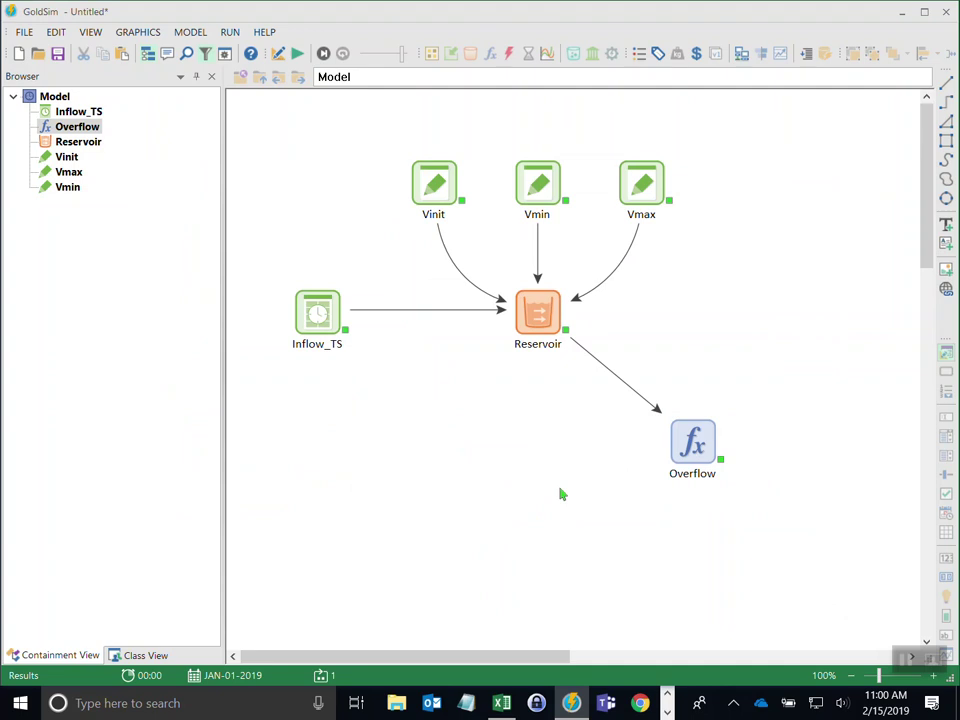
Delete the results to return to Edit Mode, and add a Data element below Inflow_TS
click(278, 53)
click(466, 403)
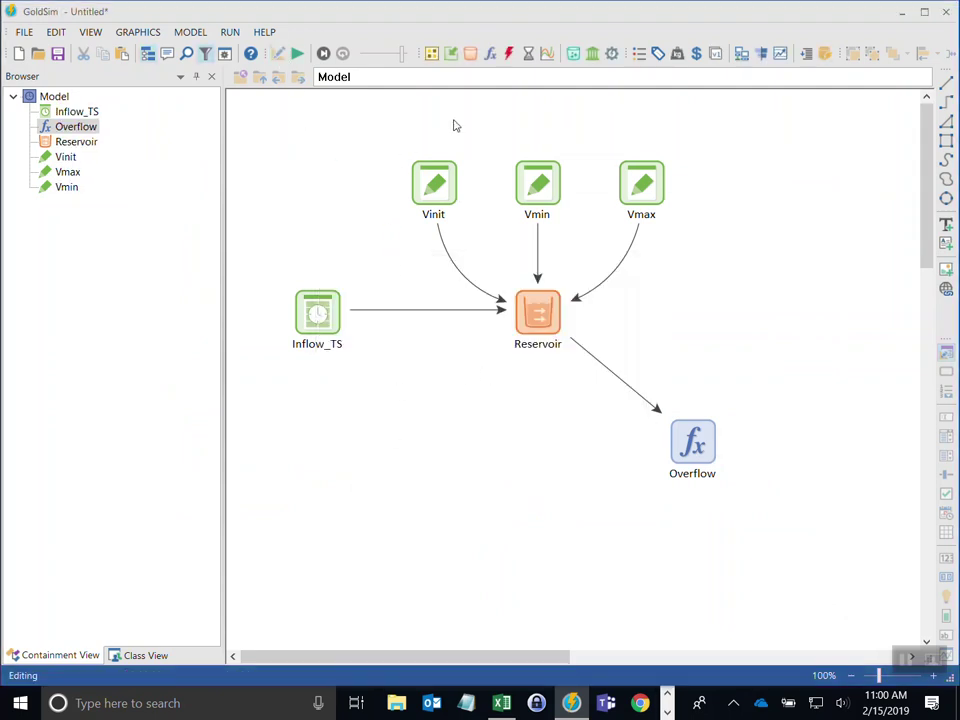
click(451, 58)
click(455, 74)
click(317, 454)
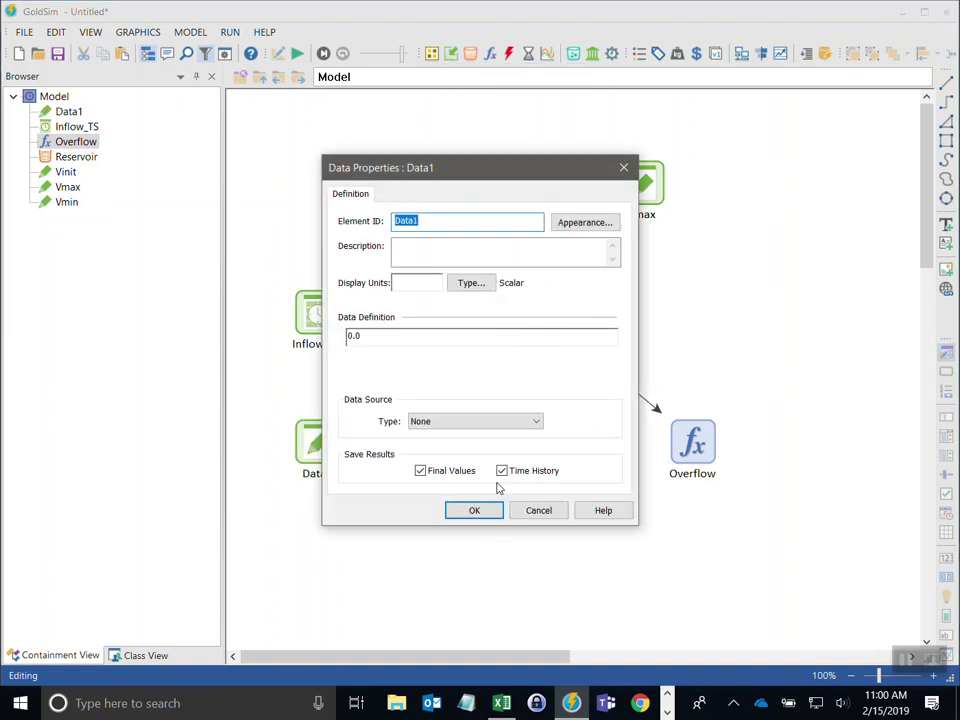
Name the data element Irrigation_Demand, describe it as "Demand for water from the reservoir to service irrigation requirements", and set its display units to l/s
text(Irrigation_Demand)
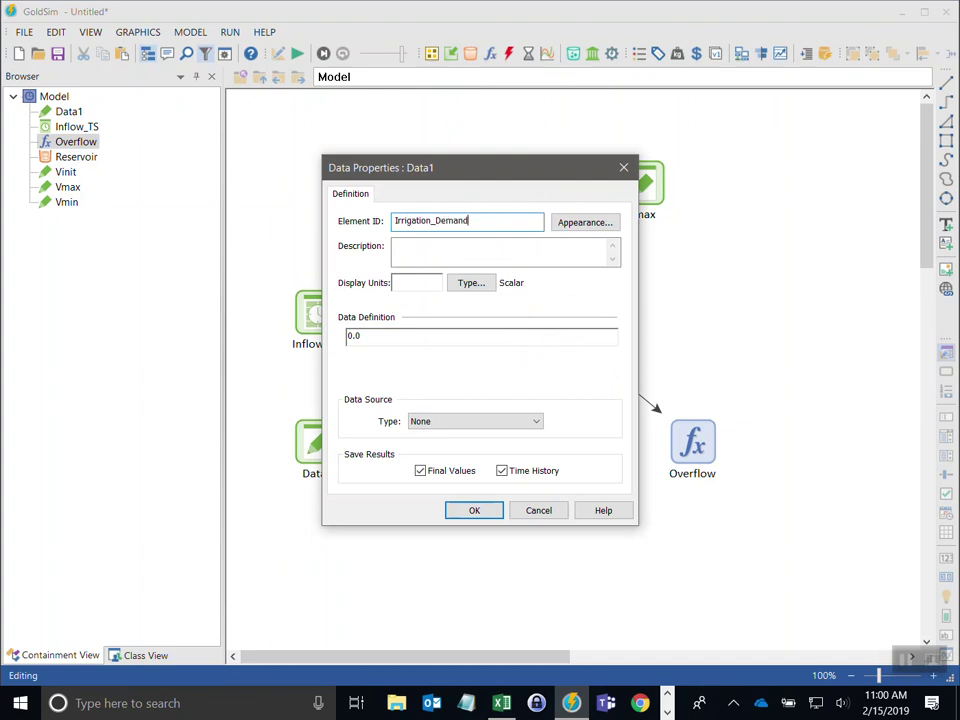
key(Tab)
key(Tab)
text(Demand)
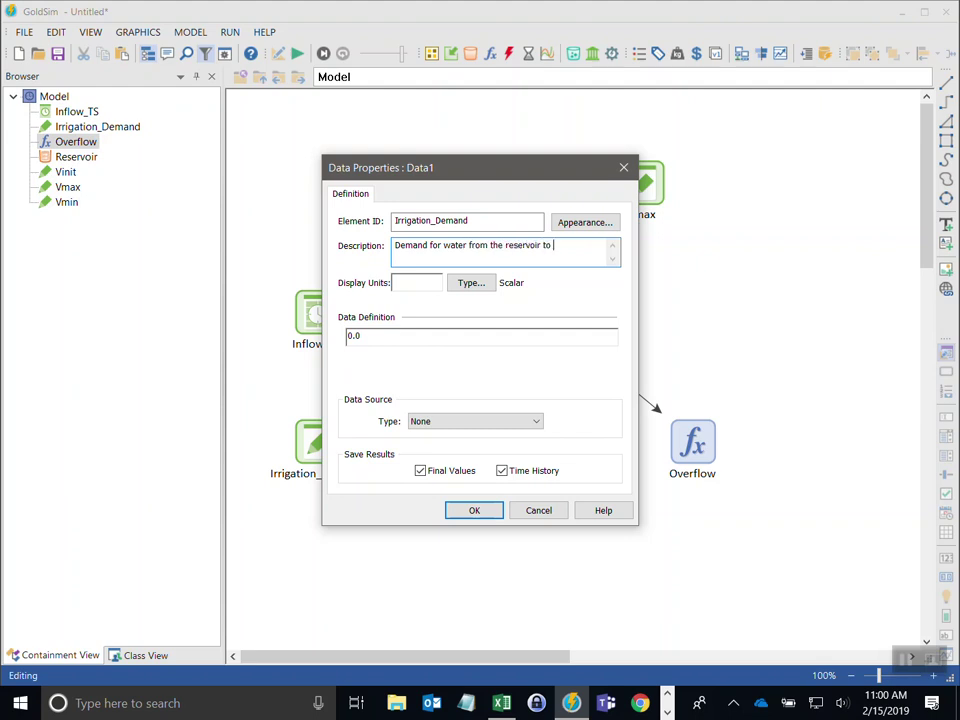
text(gation requirements)
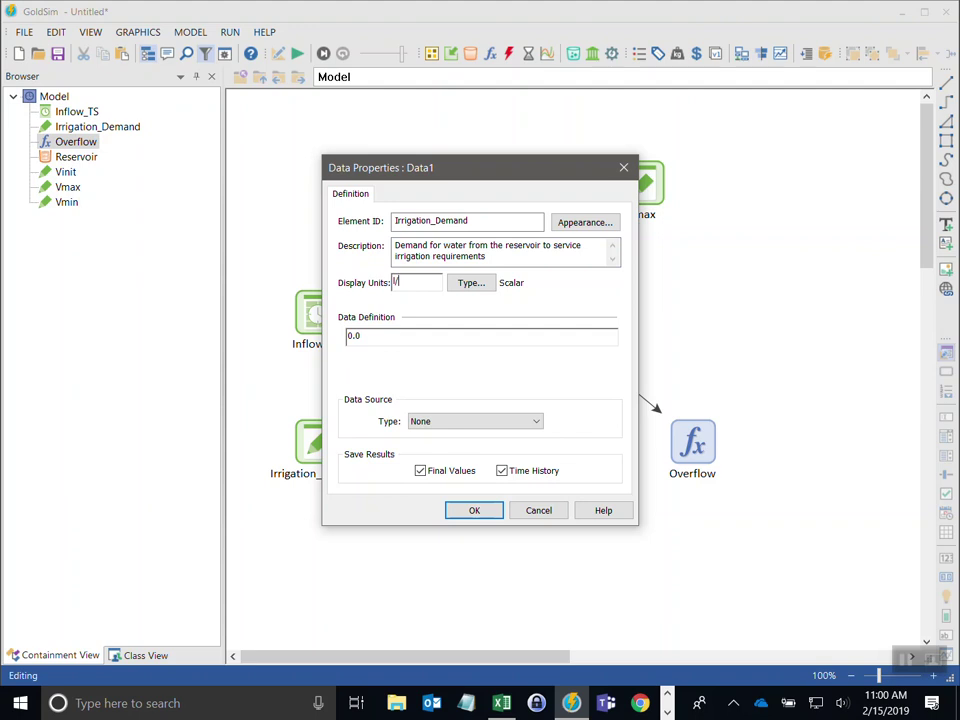
Set the Irrigation_Demand data value to 175 l/s and accept its properties
click(395, 340)
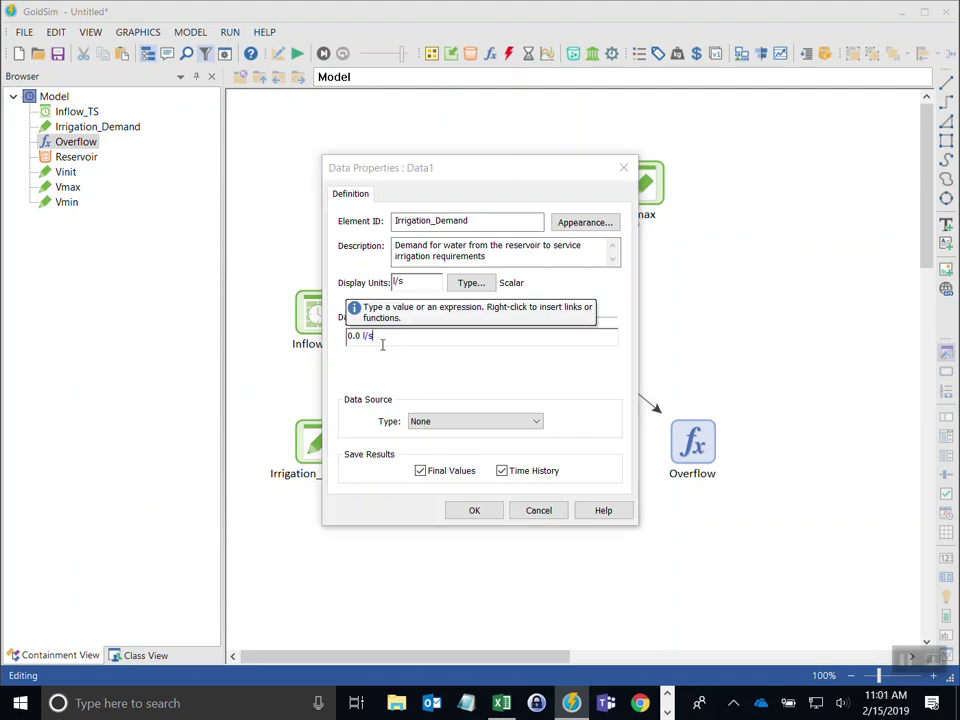
drag(362, 338, 336, 335)
text(125)
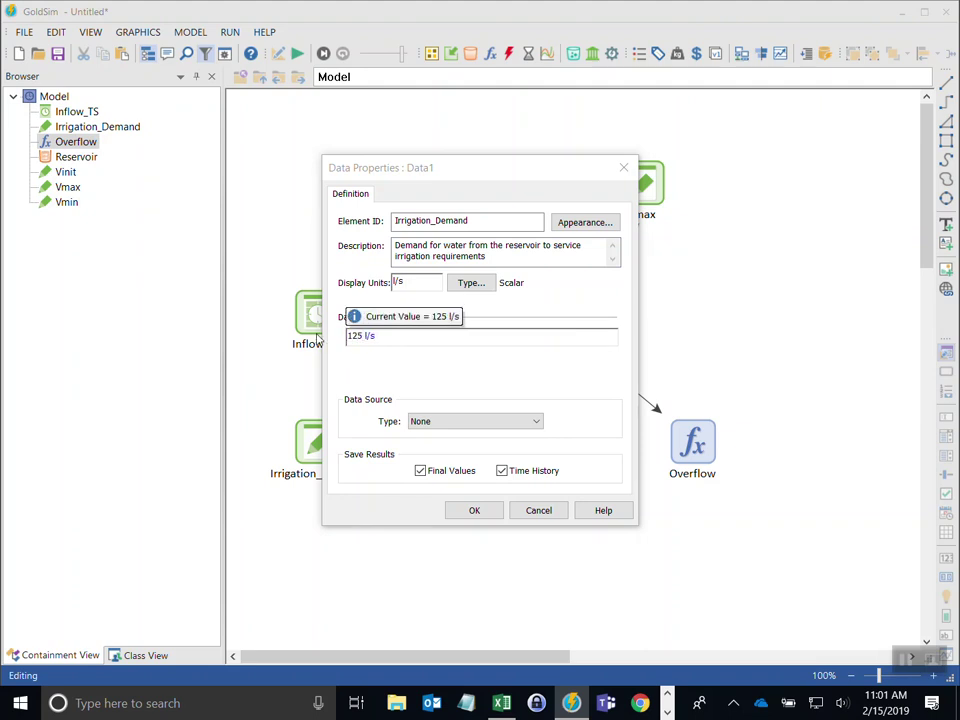
key(BackSpace)
key(BackSpace)
text(75)
click(471, 512)
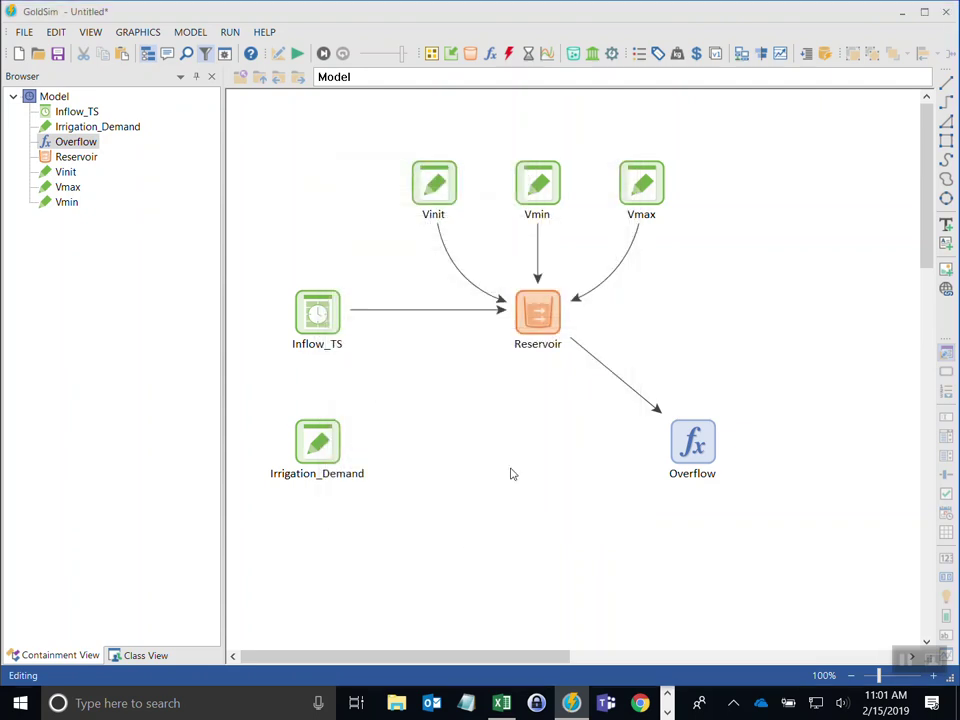
Link the Reservoir pool's first outflow request to Irrigation_Demand, and move the properties dialog aside to uncover the model diagram
double_click(533, 316)
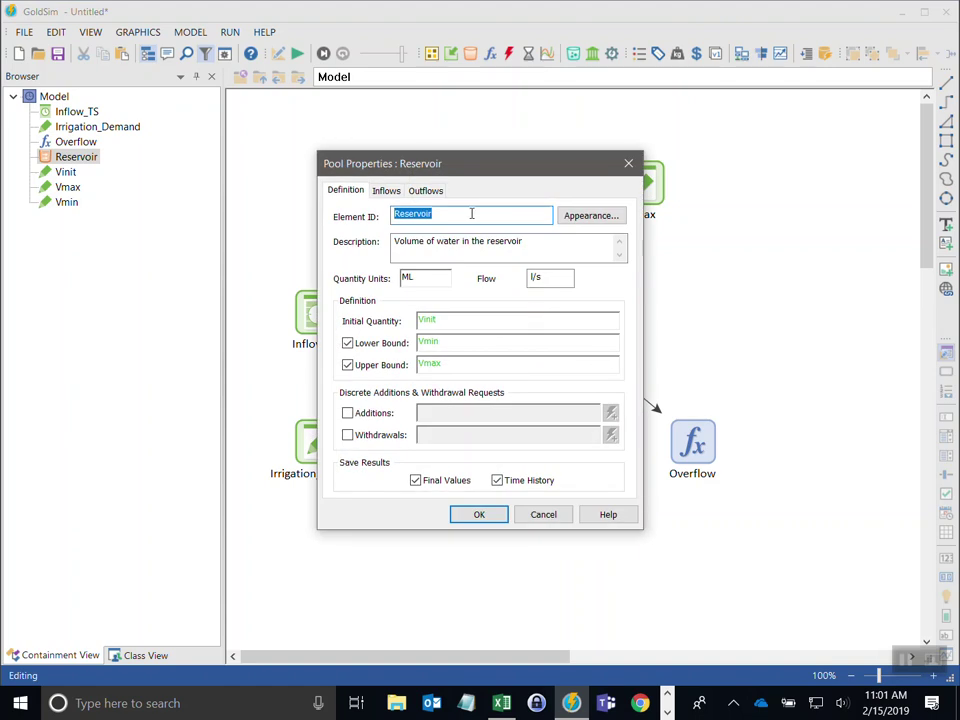
click(430, 191)
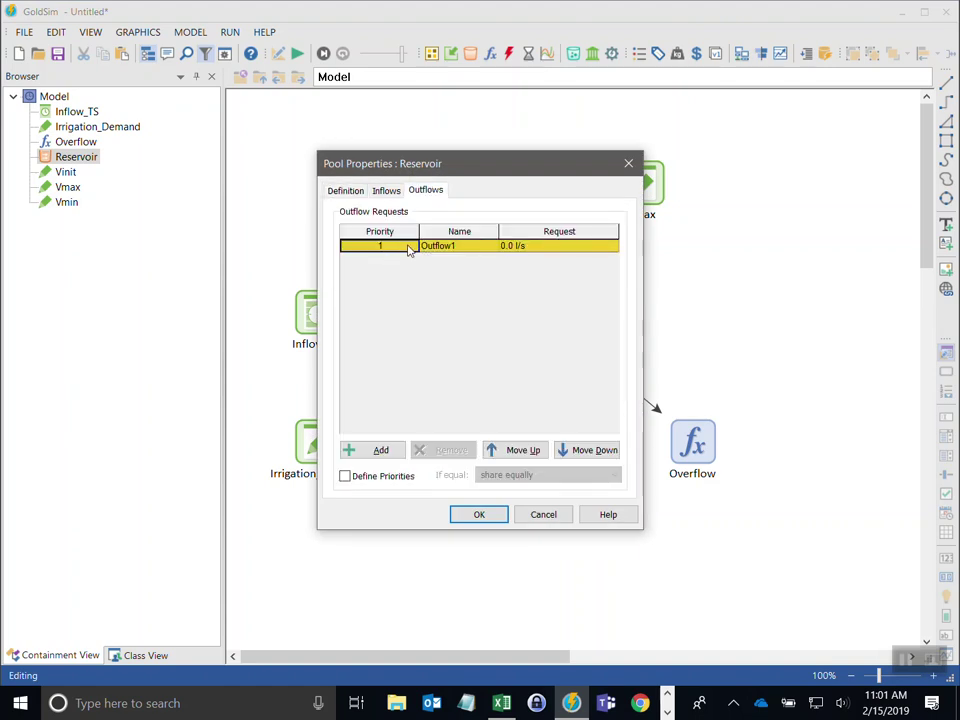
click(545, 247)
double_click(545, 247)
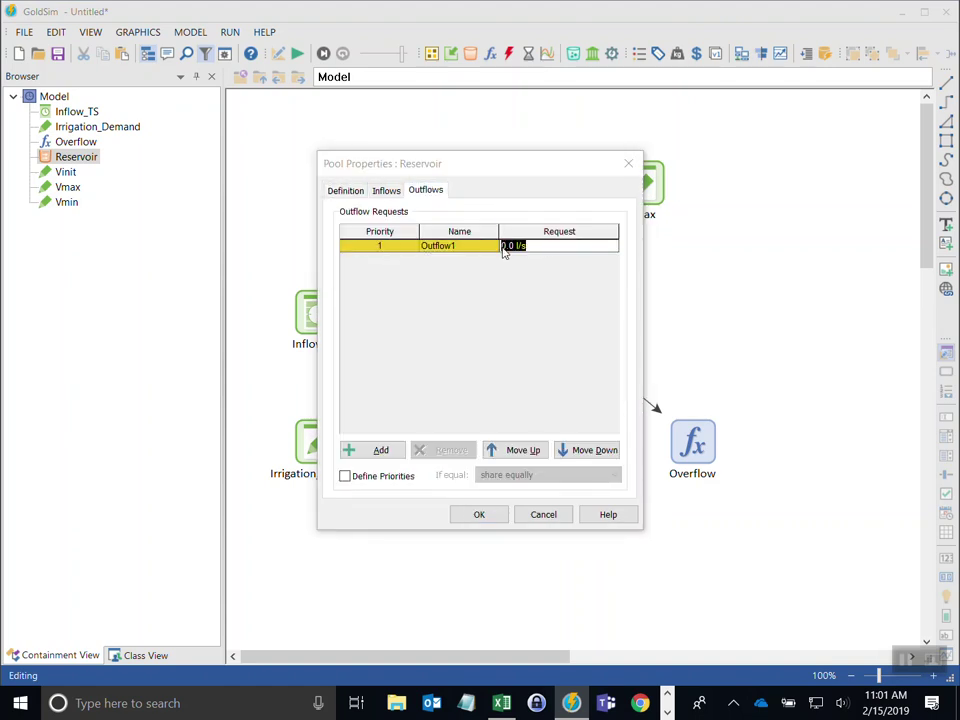
text(irr)
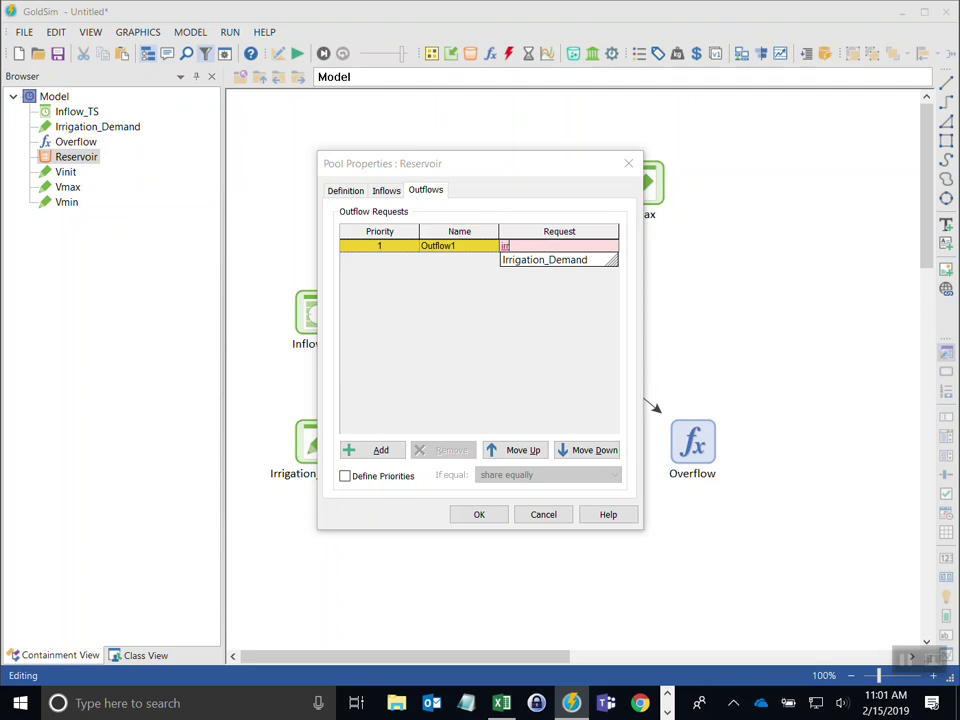
click(548, 259)
drag(502, 175, 753, 155)
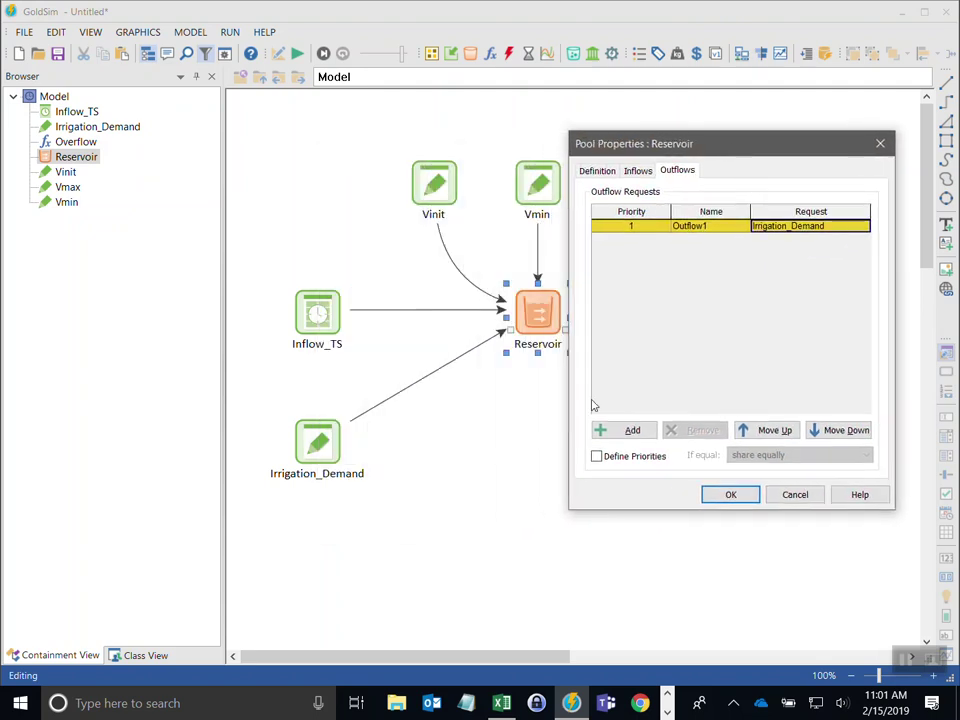
Rename the Reservoir's Outflow1 request to Irrigation and accept the pool properties
click(708, 226)
drag(708, 226, 660, 226)
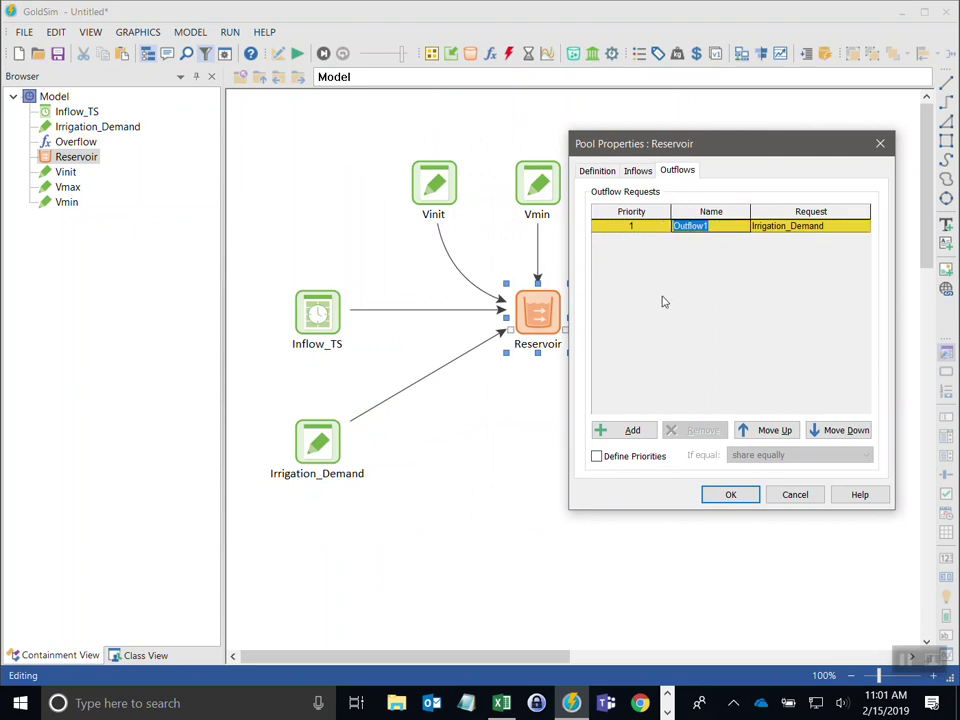
text(Irrigation)
click(724, 495)
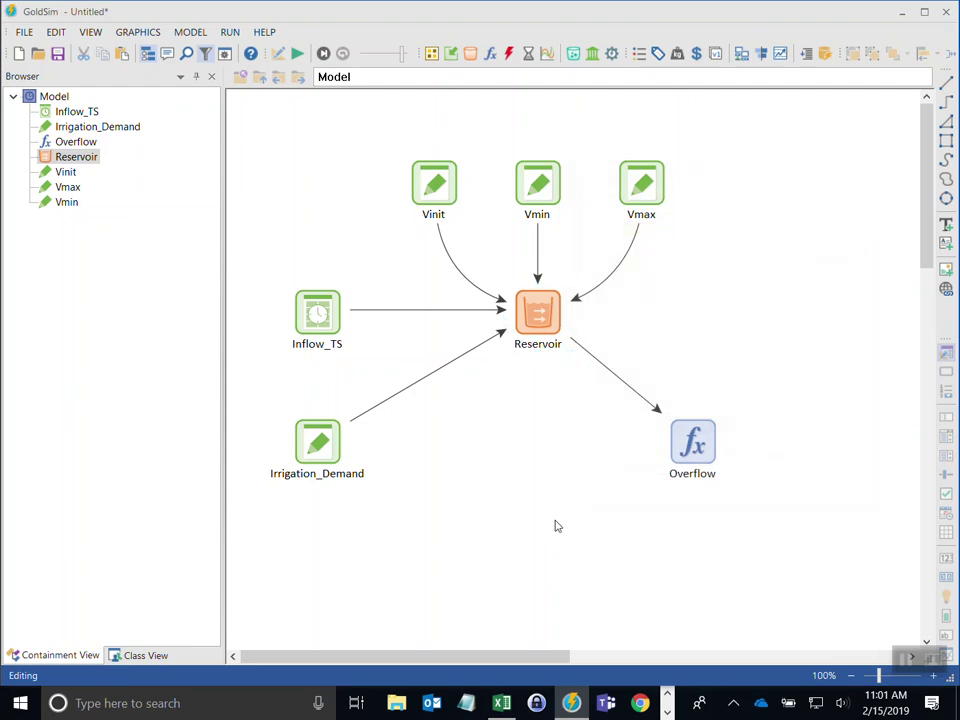
Move the Overflow element below Reservoir, and check the Irrigation output in the Reservoir's Outflows folder
click(680, 452)
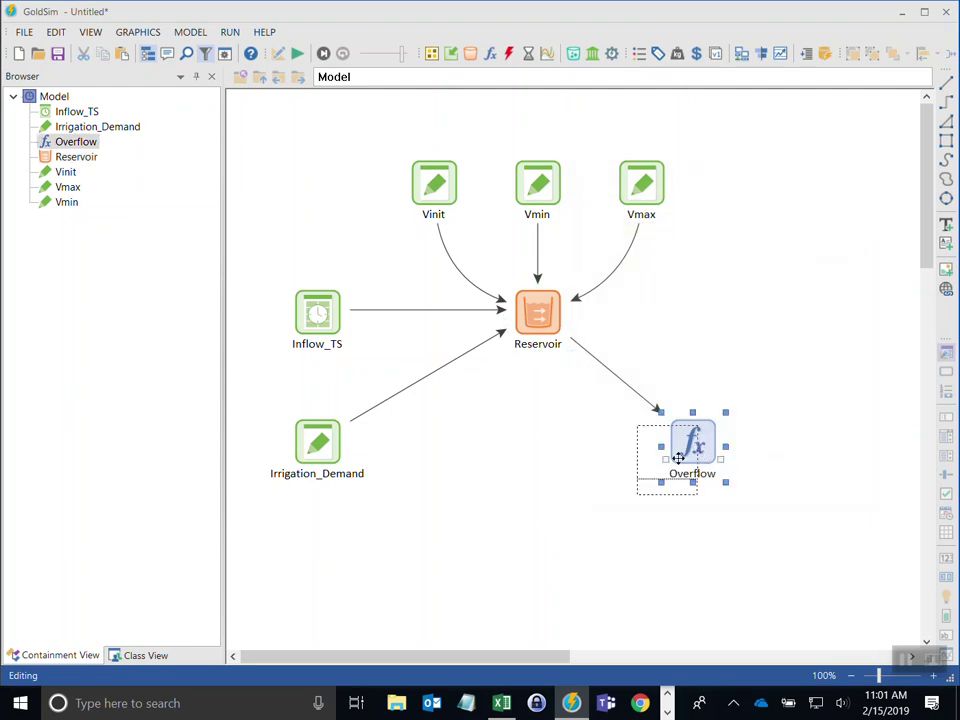
drag(637, 430, 508, 467)
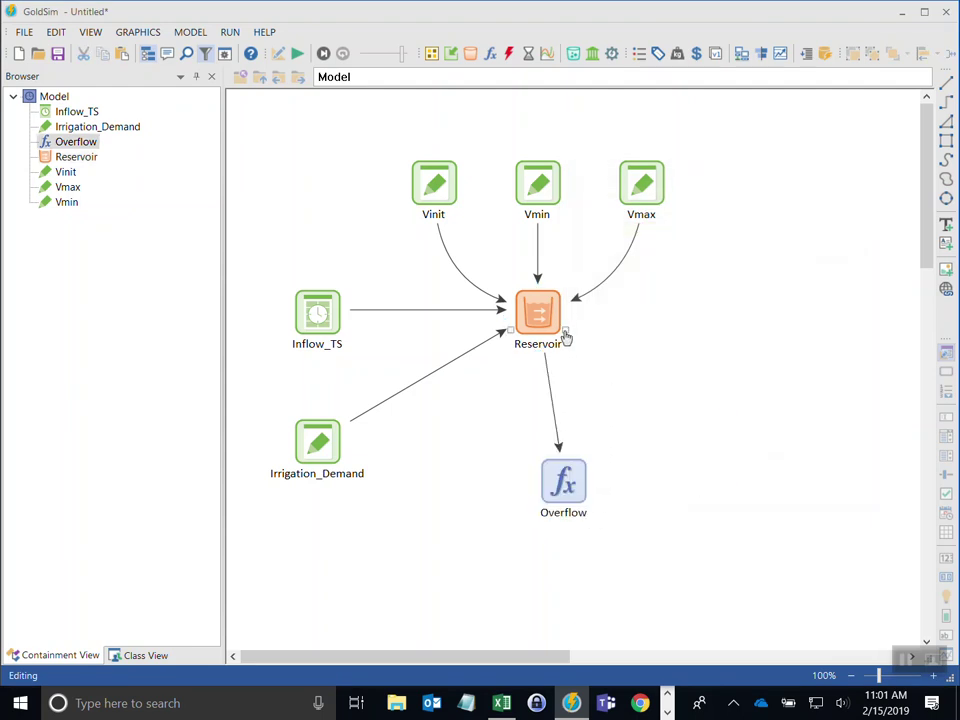
click(566, 337)
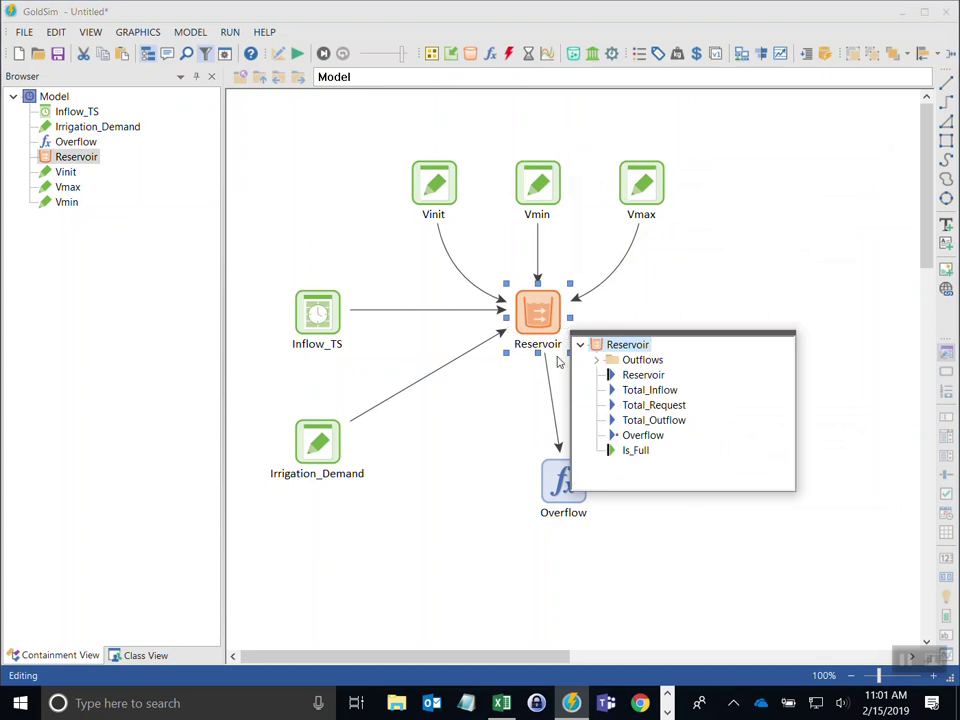
click(598, 362)
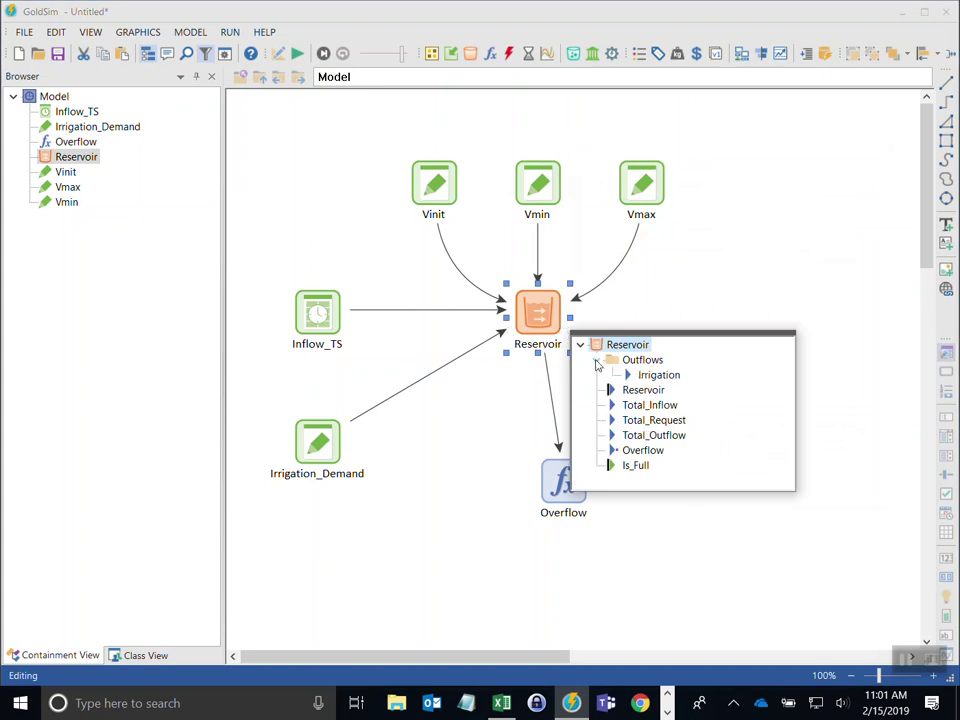
mouse_move(657, 378)
click(690, 317)
Add an Expression element directly to the right of Reservoir
click(490, 56)
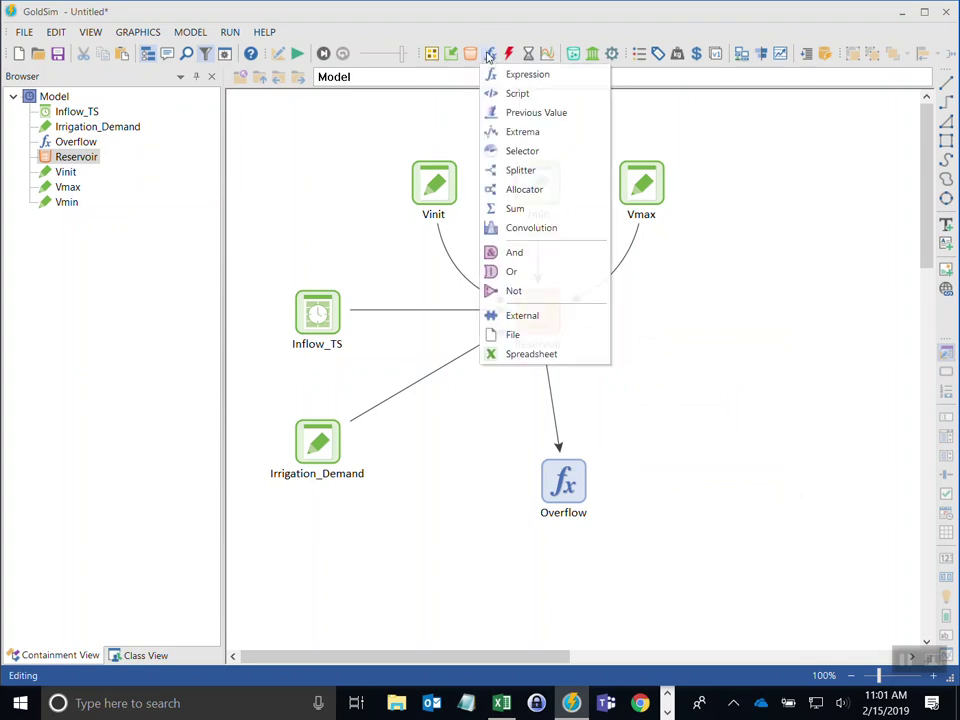
click(512, 73)
click(660, 328)
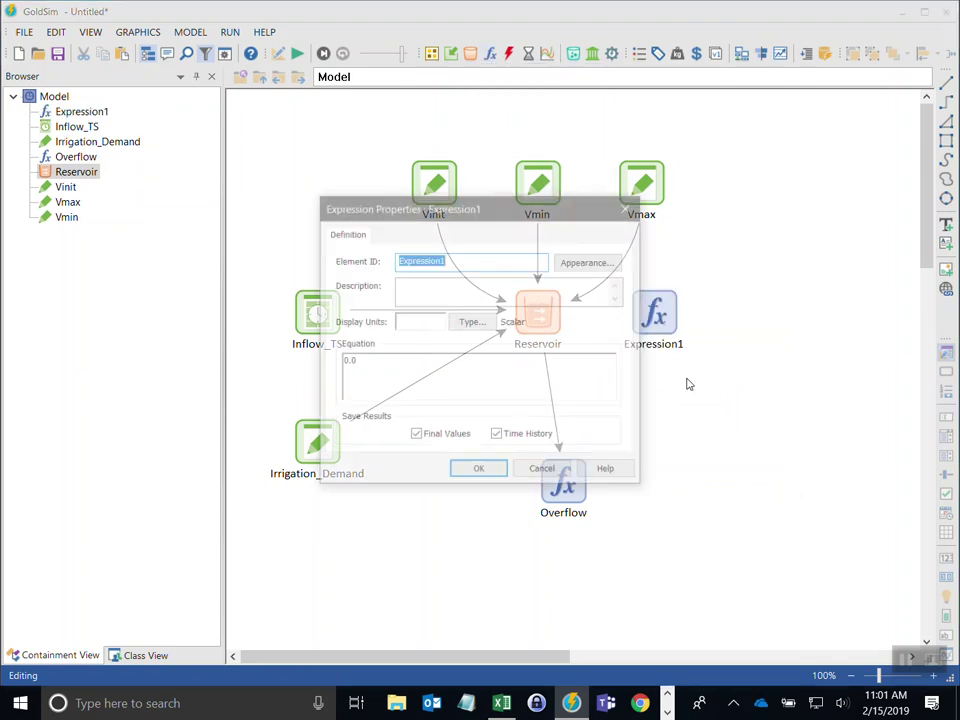
Name the new expression Irrigation_Supply and describe it as "Water supplied for irrigation from the reservoir"
text(Irrigation_Su)
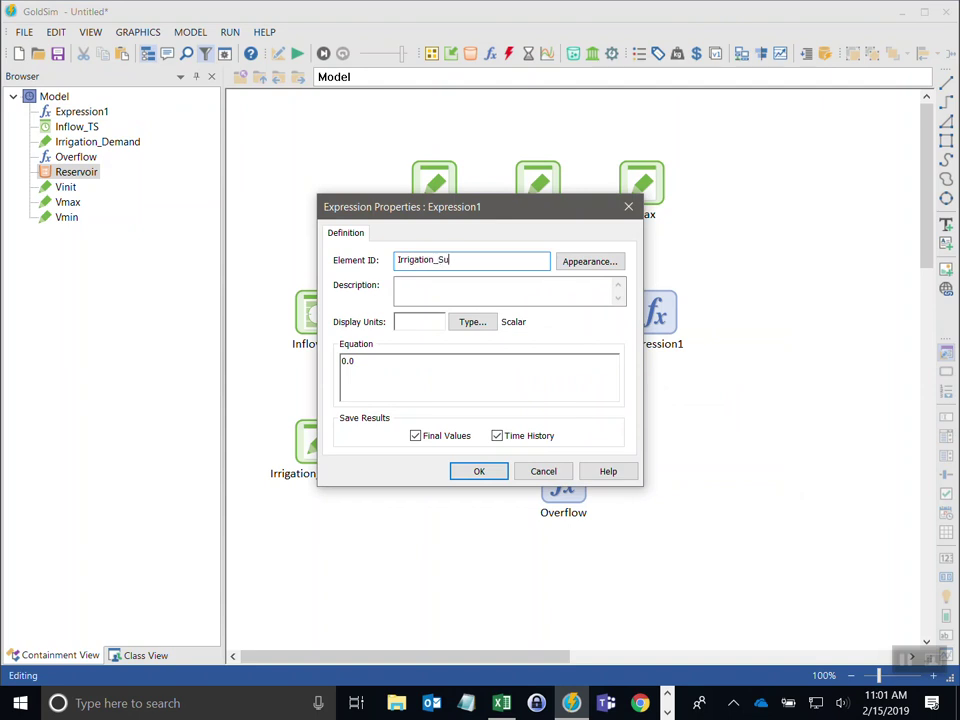
text(pply)
key(Tab)
key(Tab)
text(Wat)
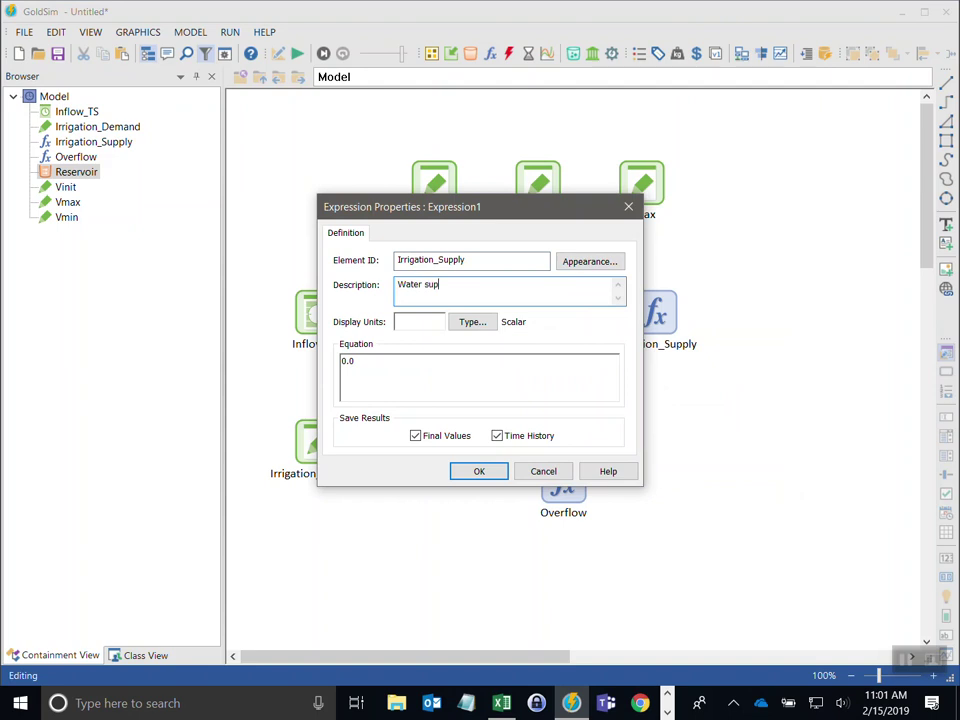
text(er supplied for irrigation from the reservoir)
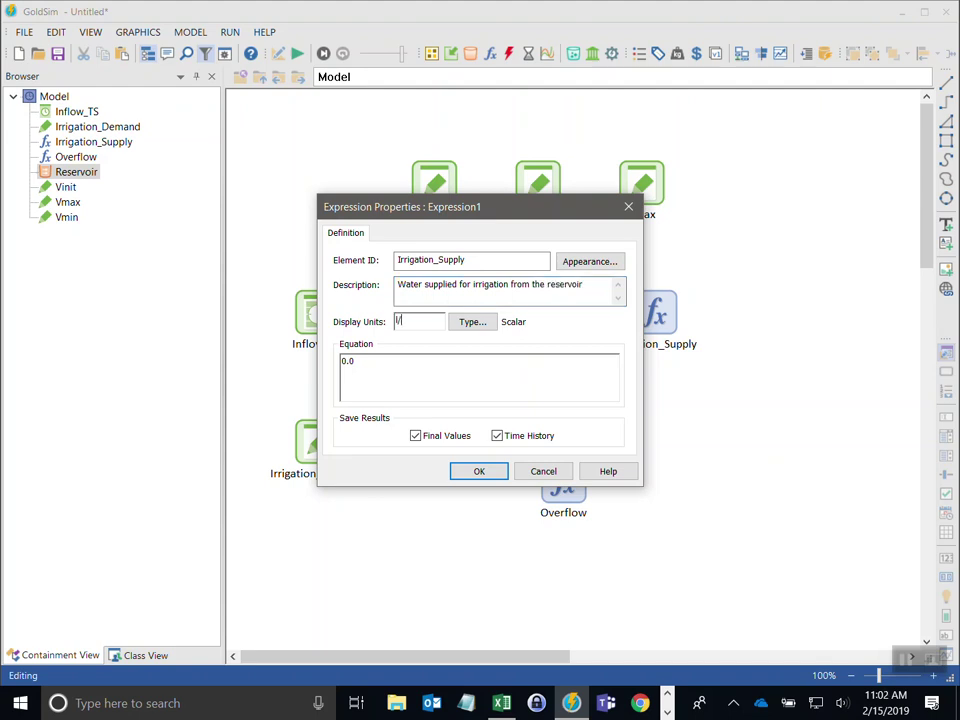
Set Irrigation_Supply's display units to l/s and link its equation to the Reservoir's Irrigation outflow, accepting the properties
drag(550, 212, 331, 153)
click(220, 313)
text(l/s)
key(ctrl+a)
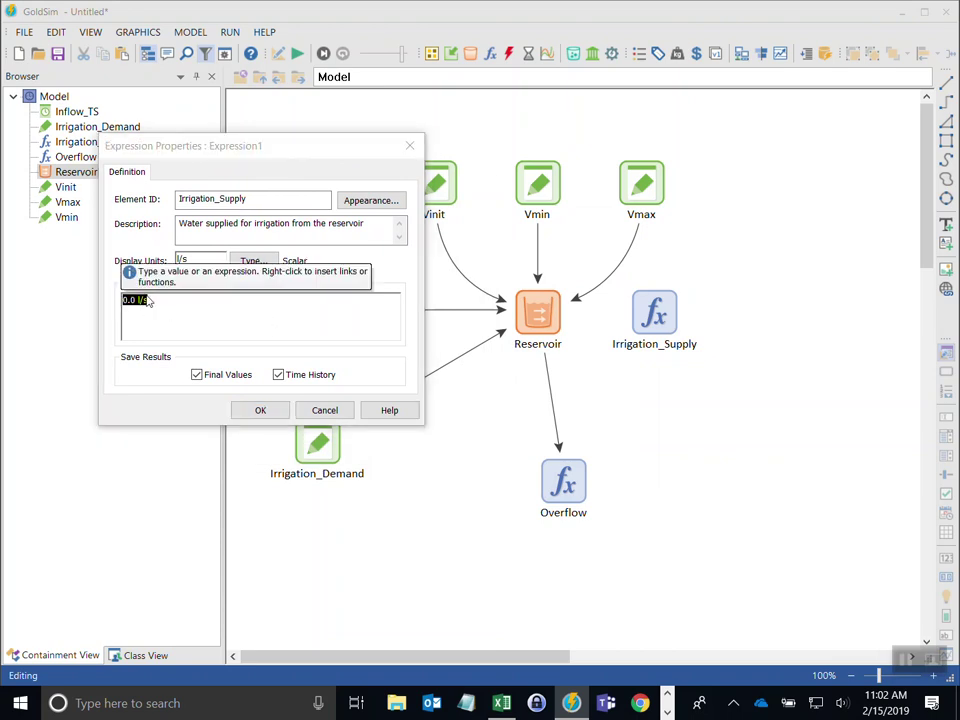
right_click(146, 301)
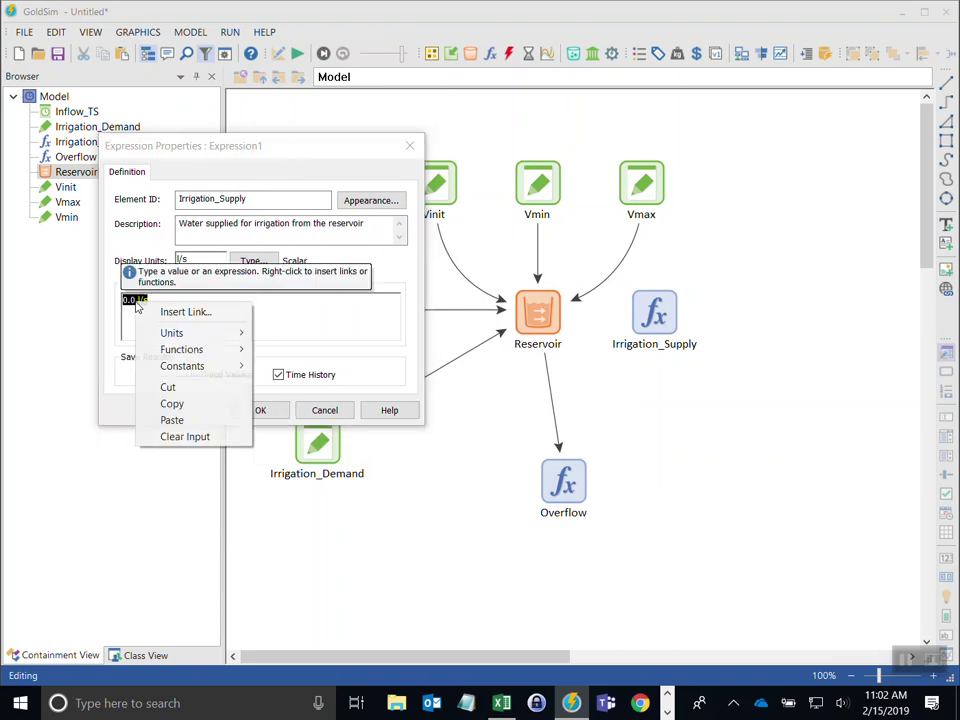
click(183, 313)
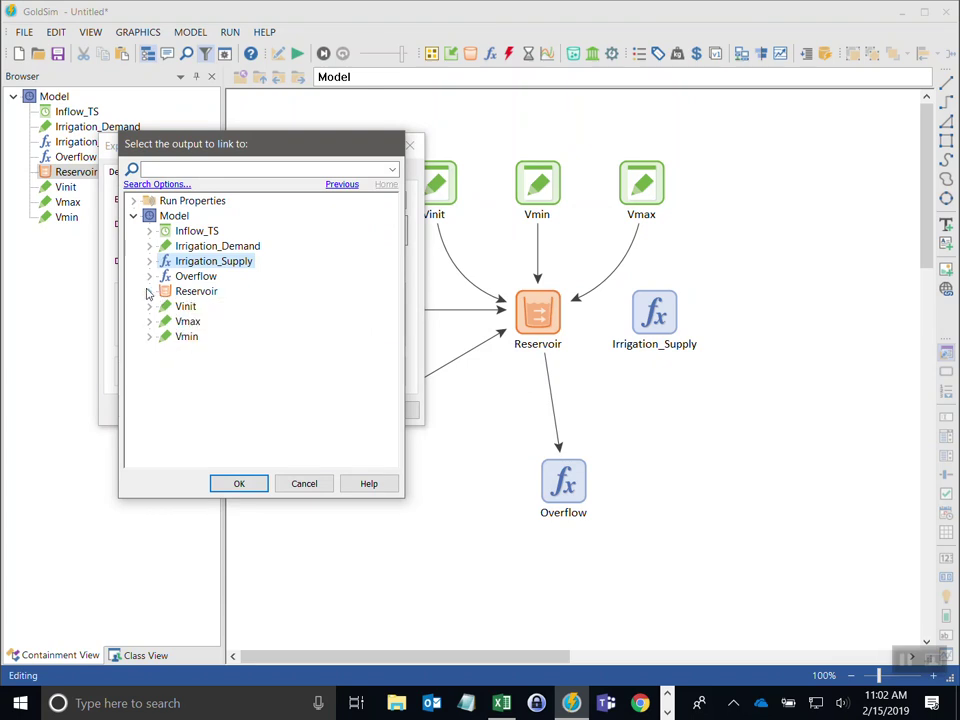
click(150, 291)
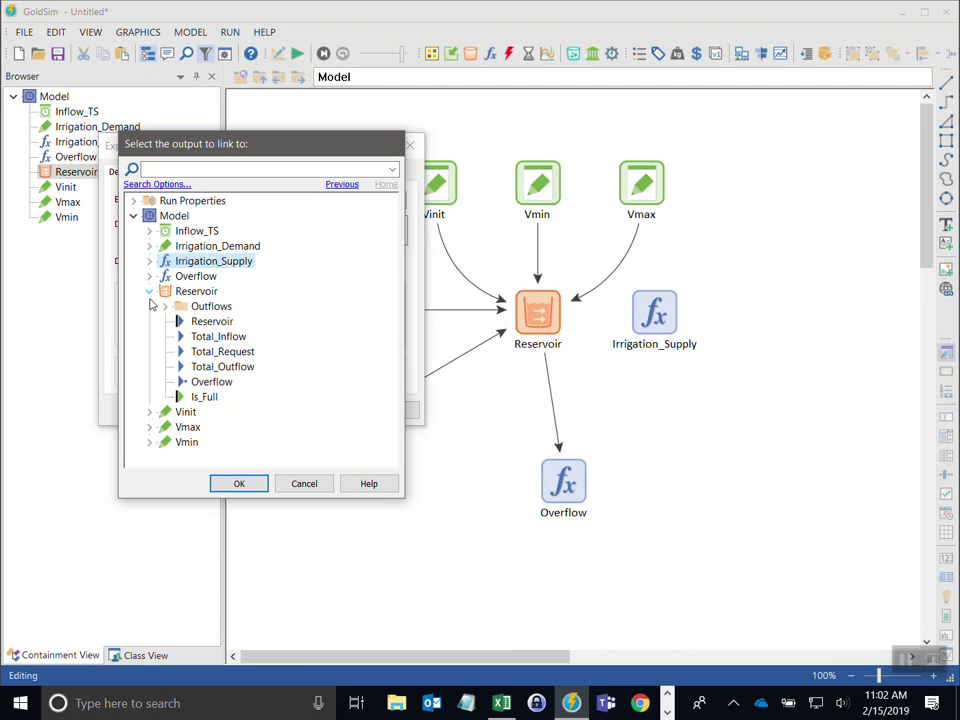
click(165, 307)
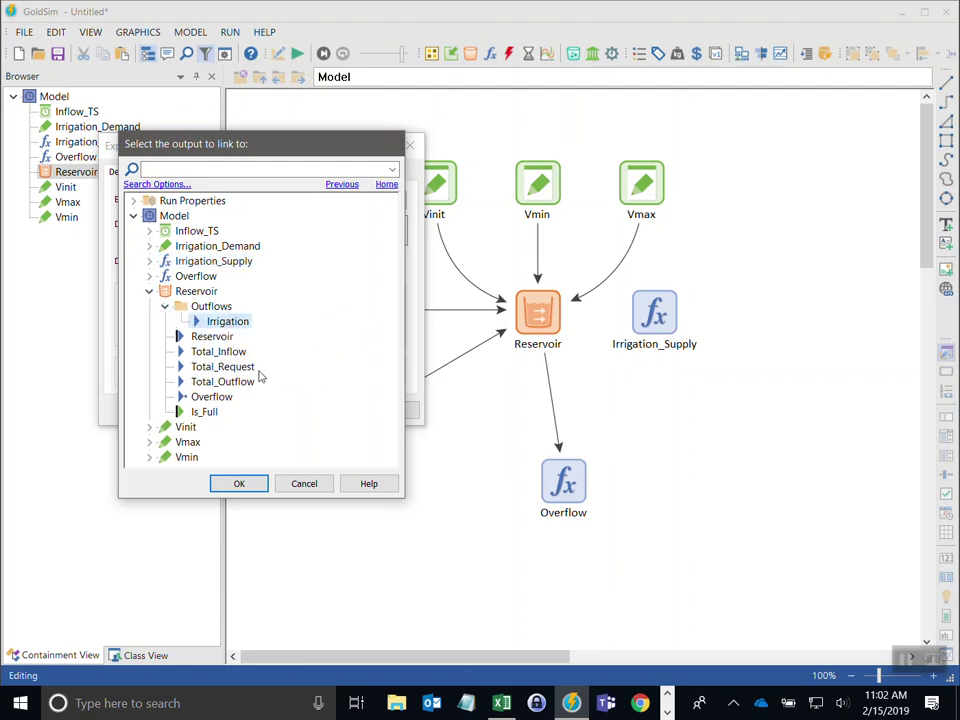
click(249, 484)
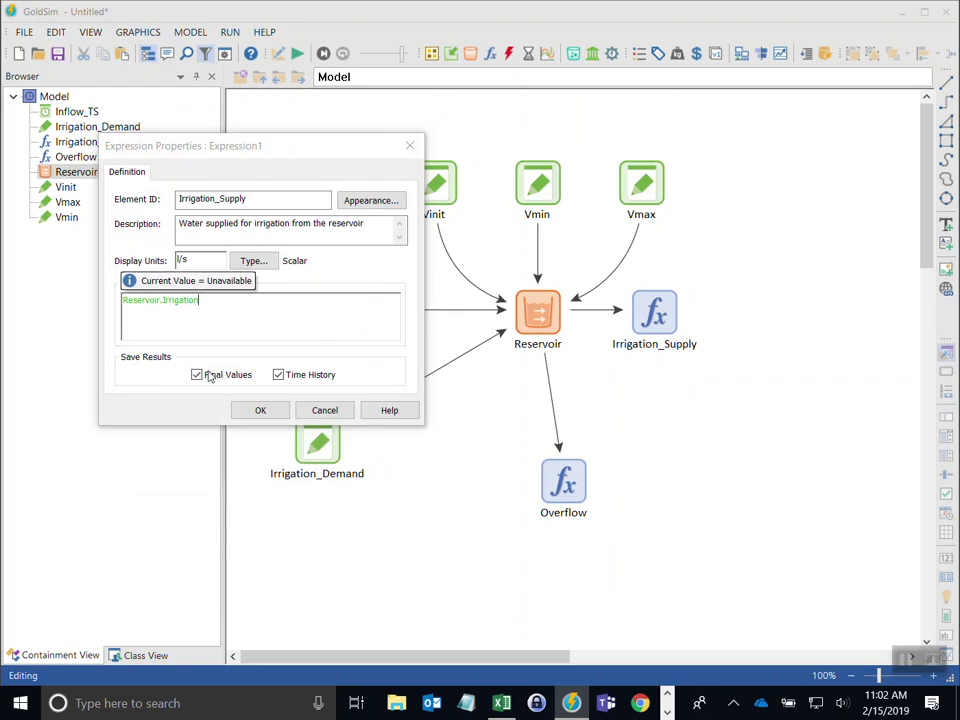
click(260, 410)
Move the Irrigation_Supply element slightly farther away from Reservoir, keeping it level with it
click(654, 312)
drag(654, 312, 680, 312)
click(685, 438)
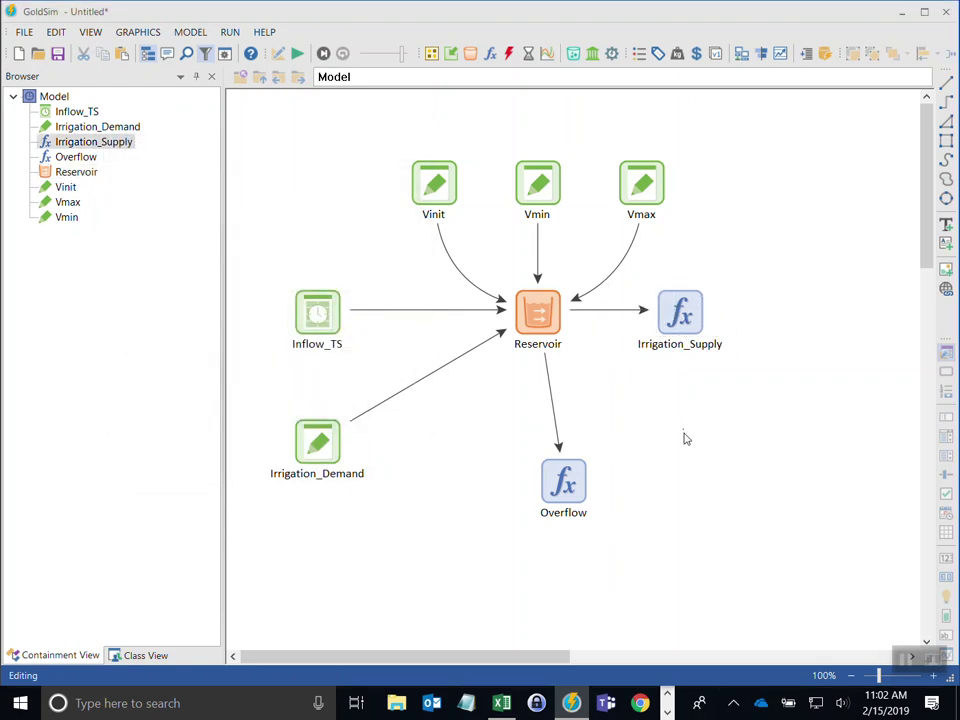
Run the model and review the Reservoir volume's time history chart
click(296, 56)
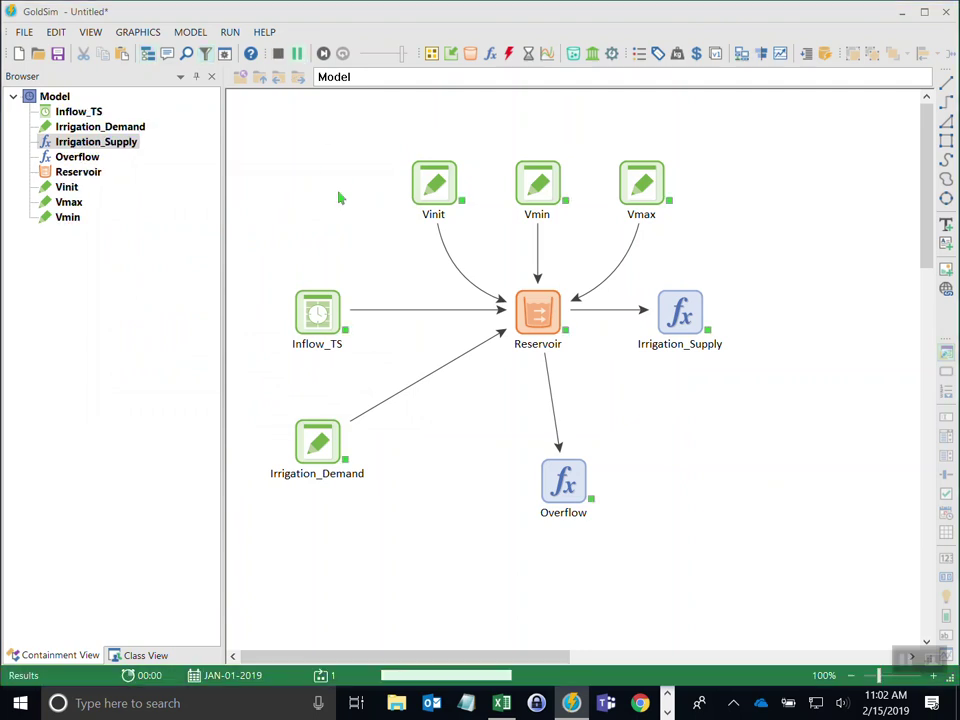
click(450, 371)
right_click(524, 302)
click(545, 305)
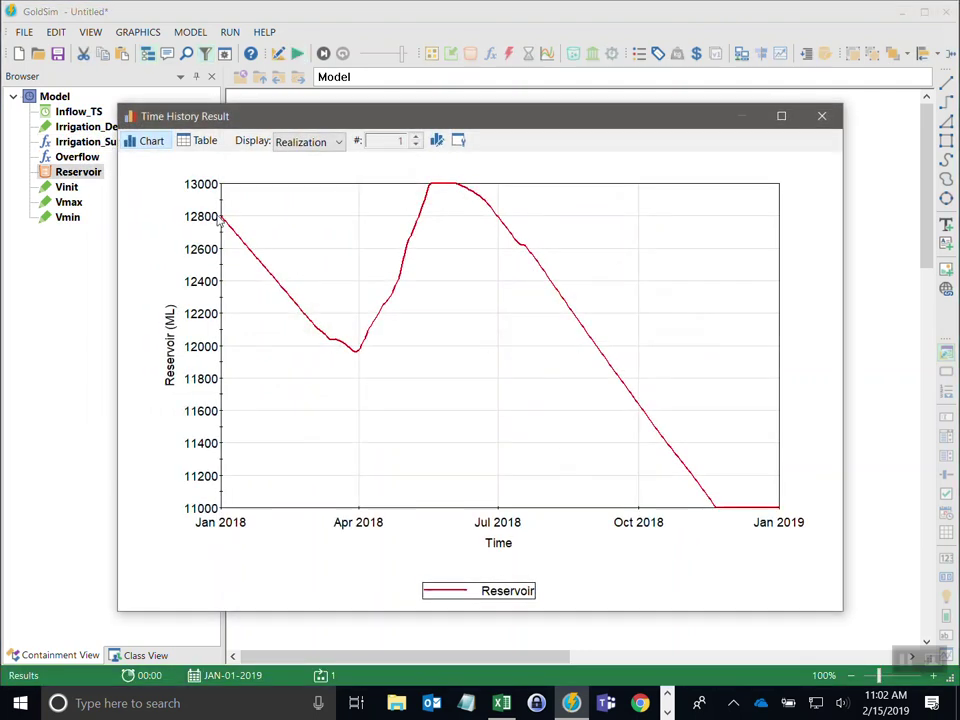
mouse_move(356, 357)
click(823, 118)
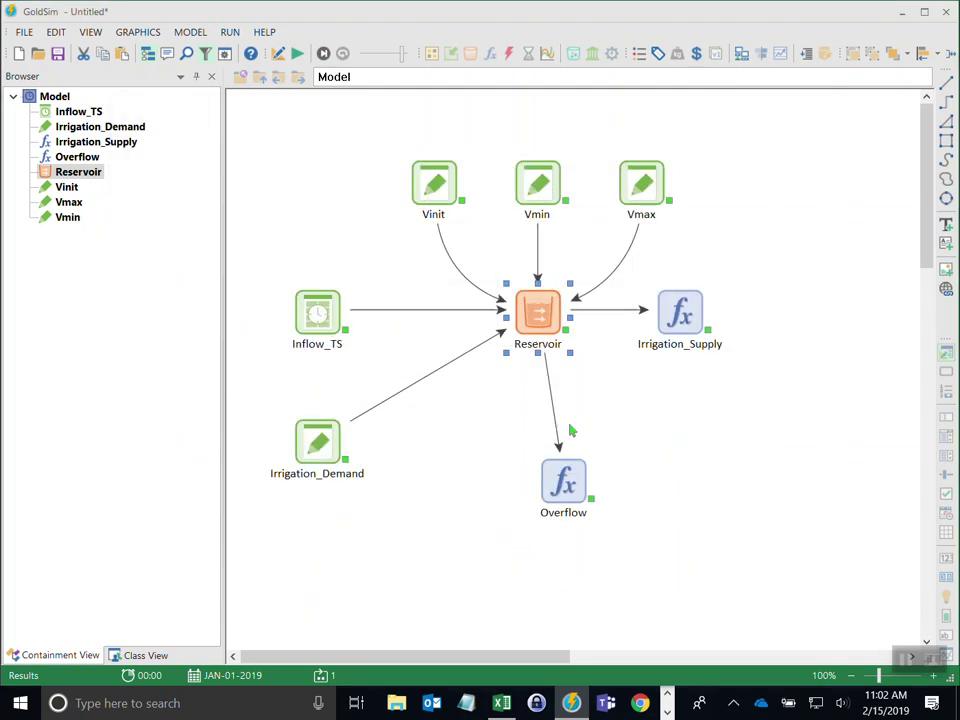
Align Overflow directly beneath Reservoir, and shift the whole diagram a little to the left
drag(552, 487, 527, 482)
click(675, 450)
drag(785, 133, 227, 574)
drag(517, 326, 480, 326)
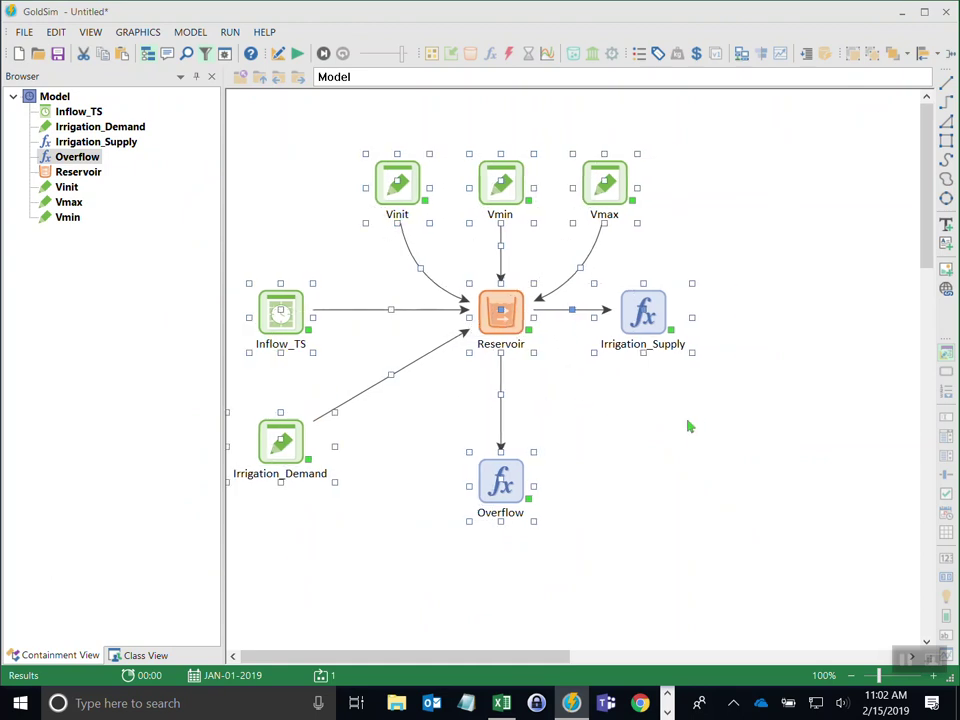
click(688, 424)
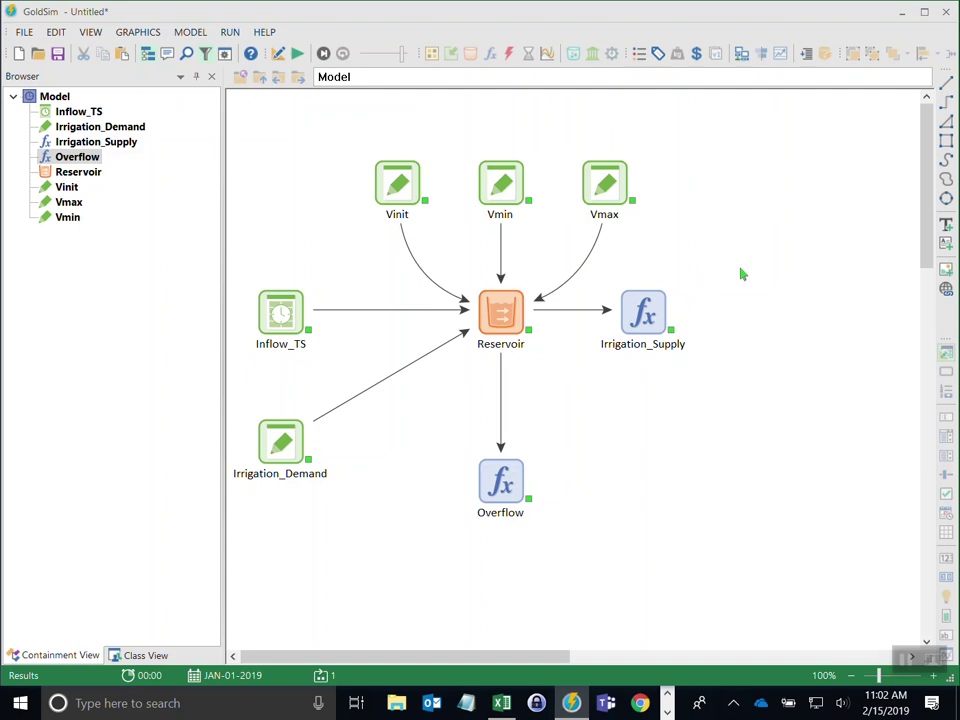
Add a Time History Result element beside Irrigation_Supply and name it "Reservoir Time History"
click(547, 57)
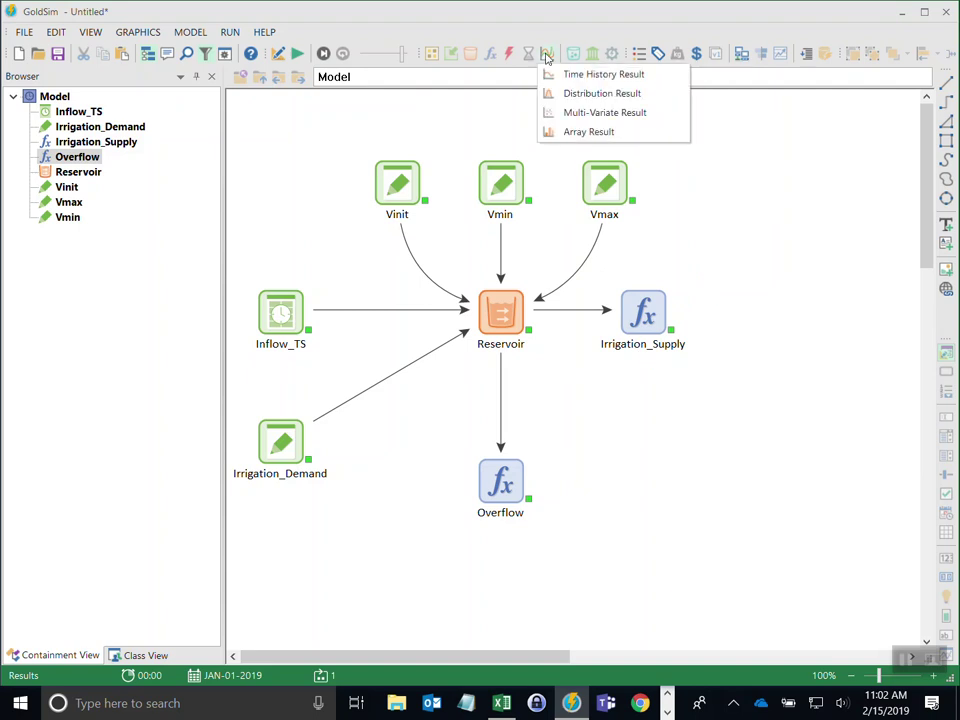
click(611, 75)
click(784, 326)
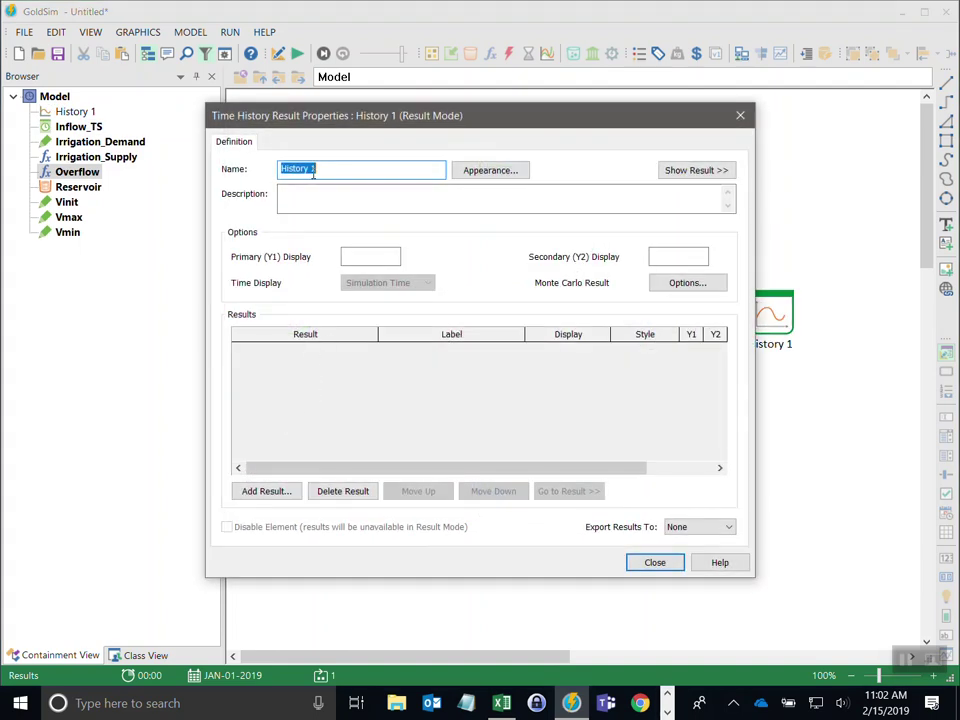
text(Reservoir Time)
Add Irrigation_Supply and the Reservoir's Total_Inflow output as results of the time history
click(259, 493)
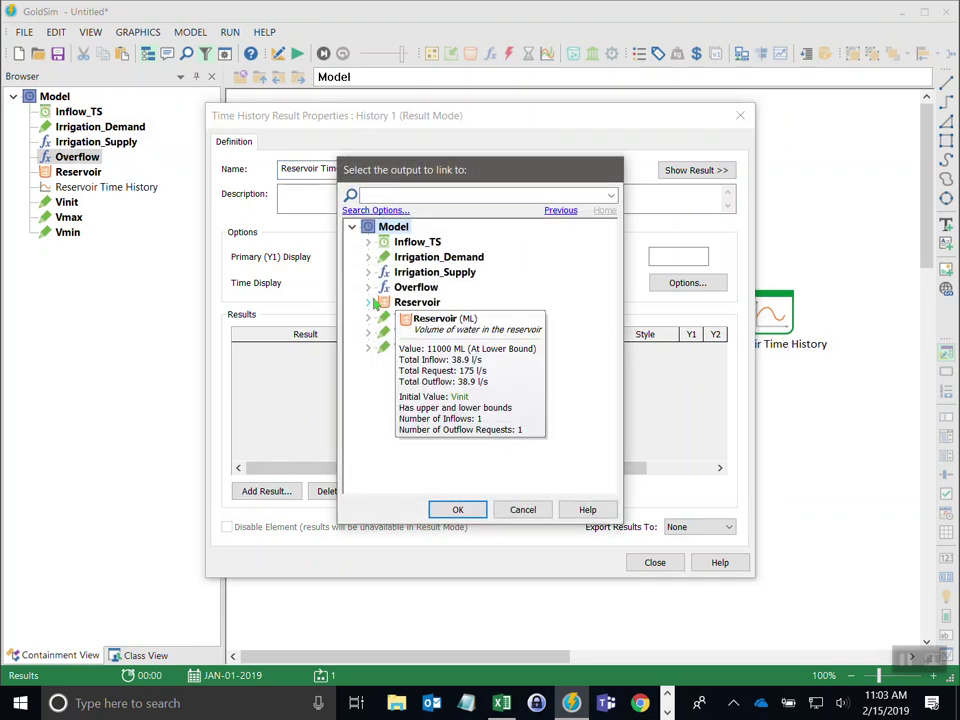
double_click(395, 272)
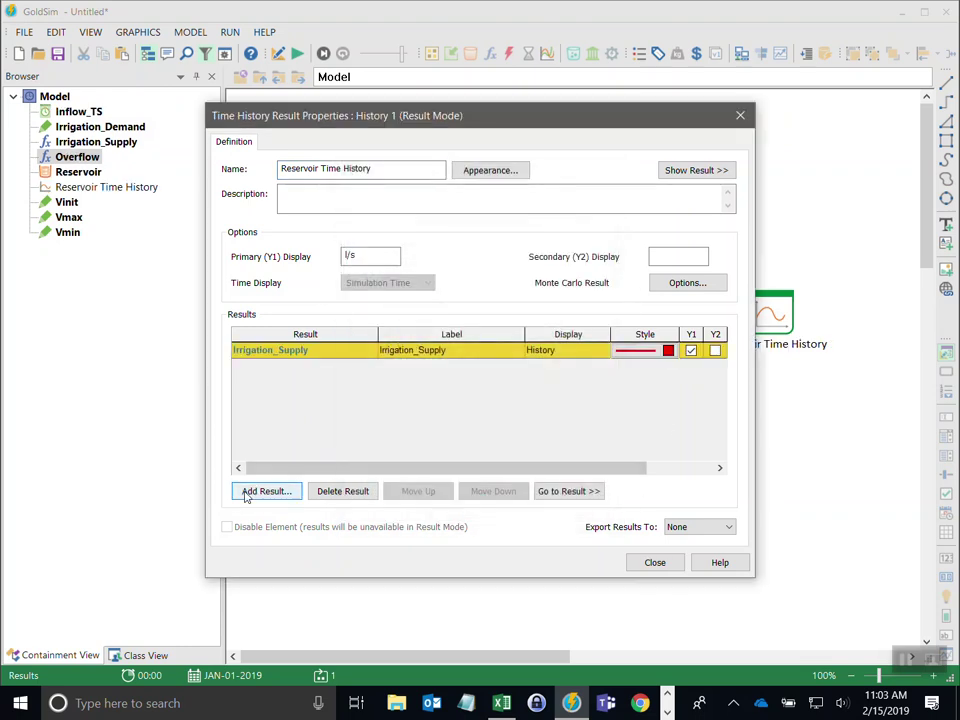
click(264, 490)
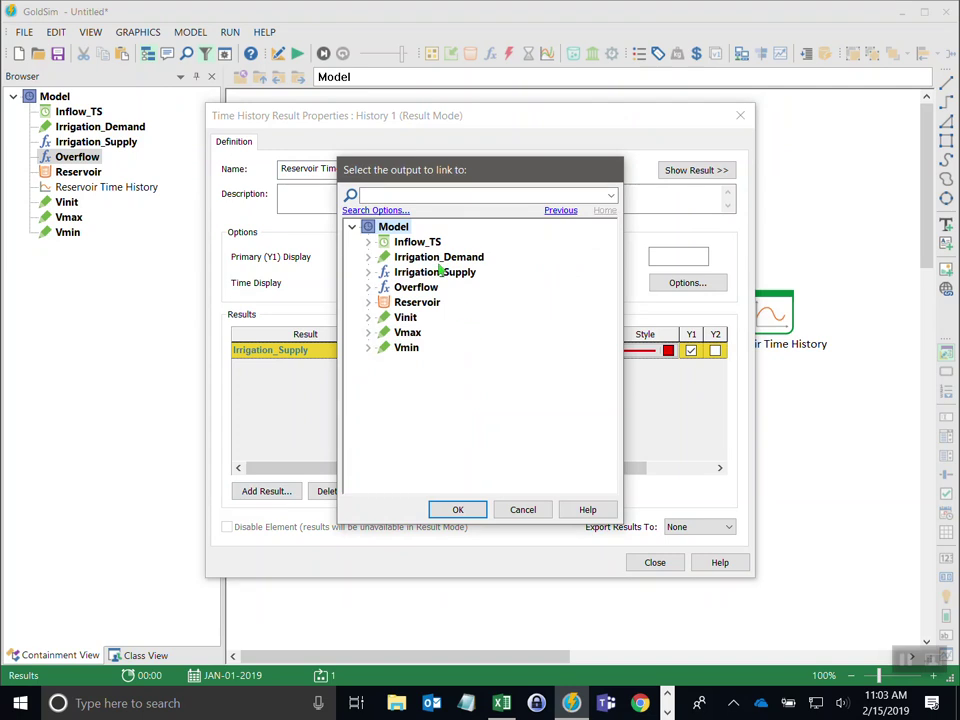
click(368, 302)
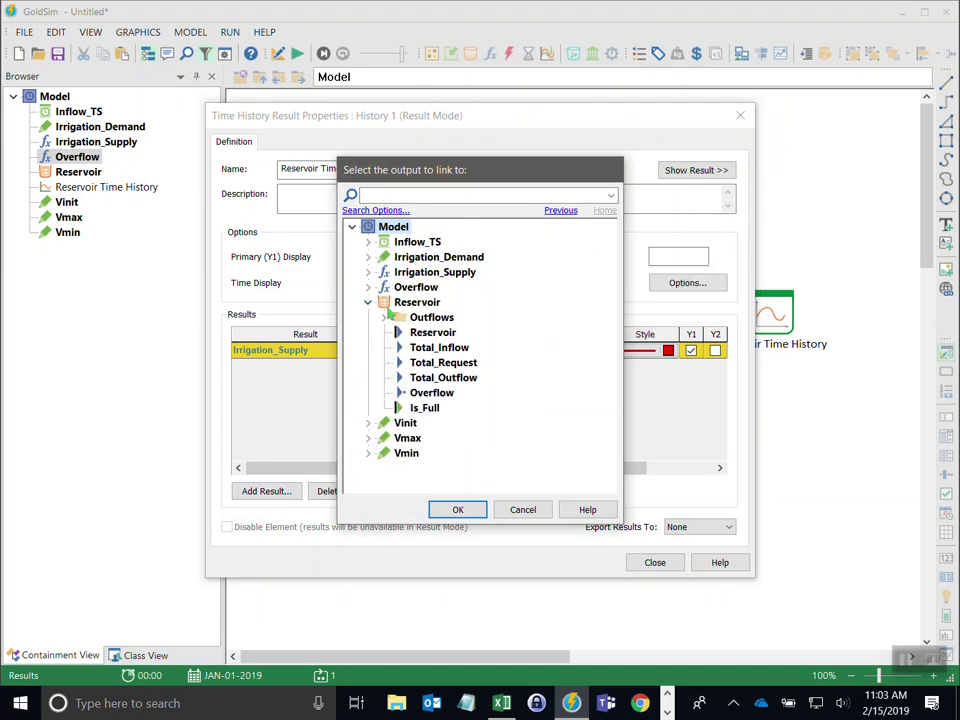
mouse_move(409, 250)
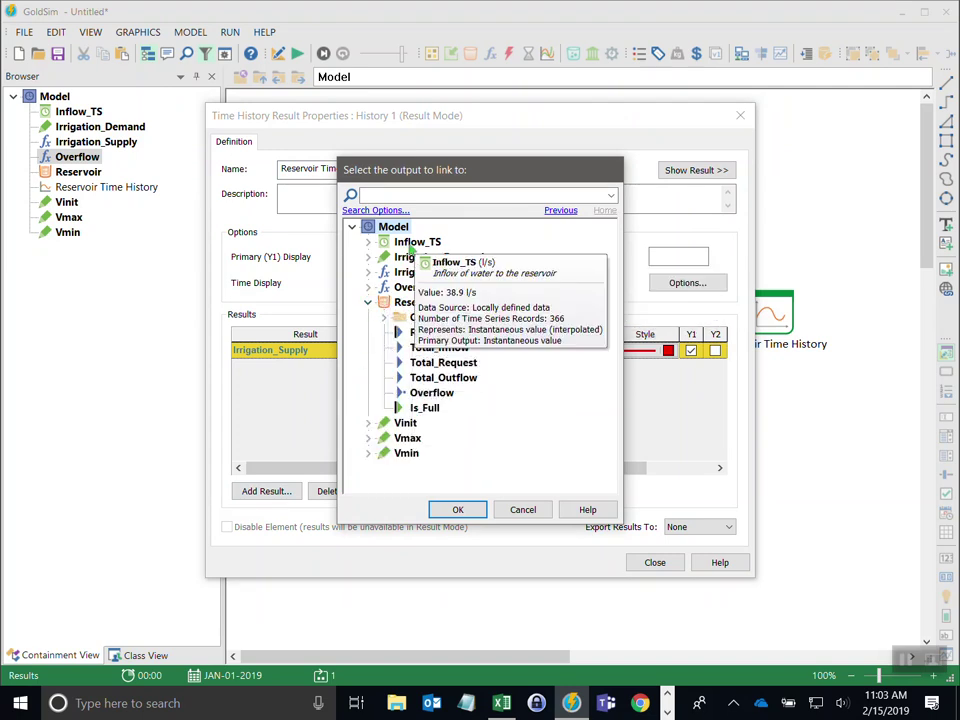
click(430, 348)
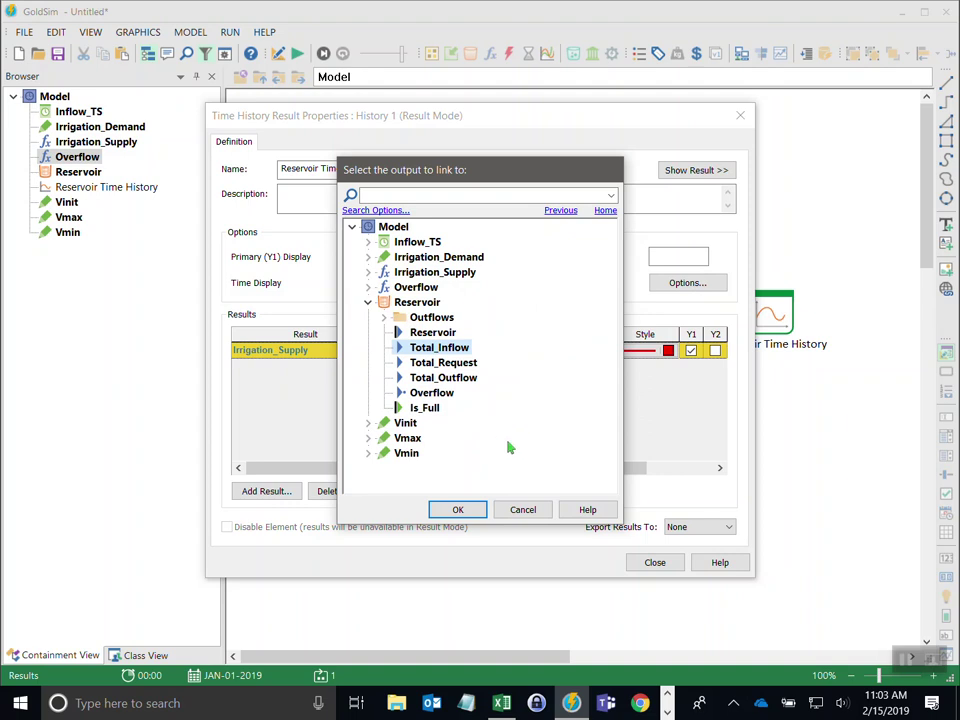
click(458, 510)
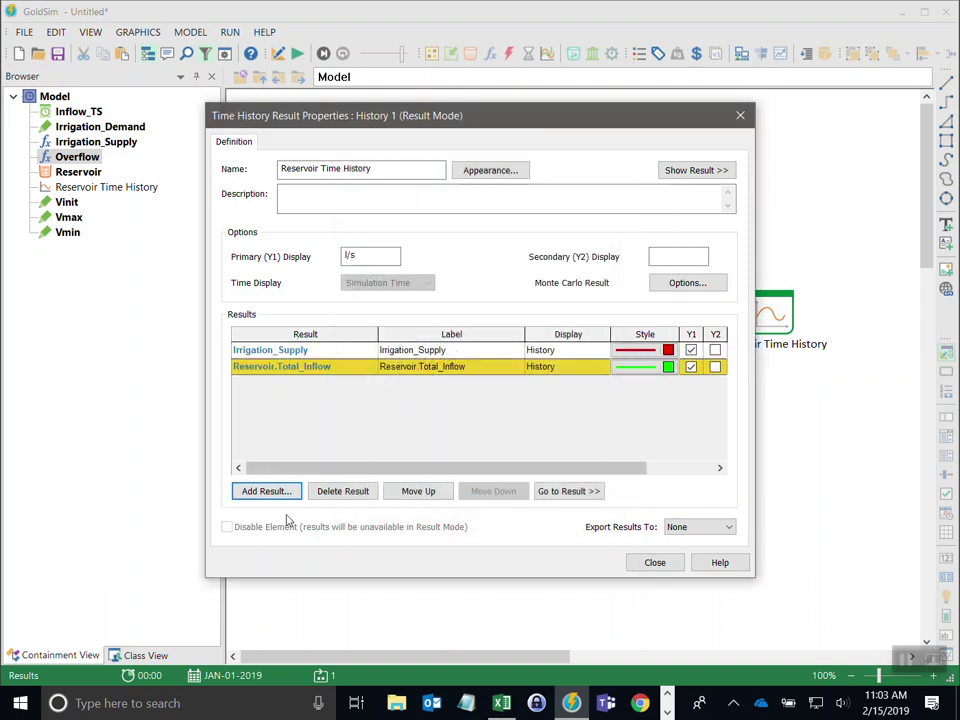
Add the Reservoir volume and the Overflow element to the time history's results
click(258, 490)
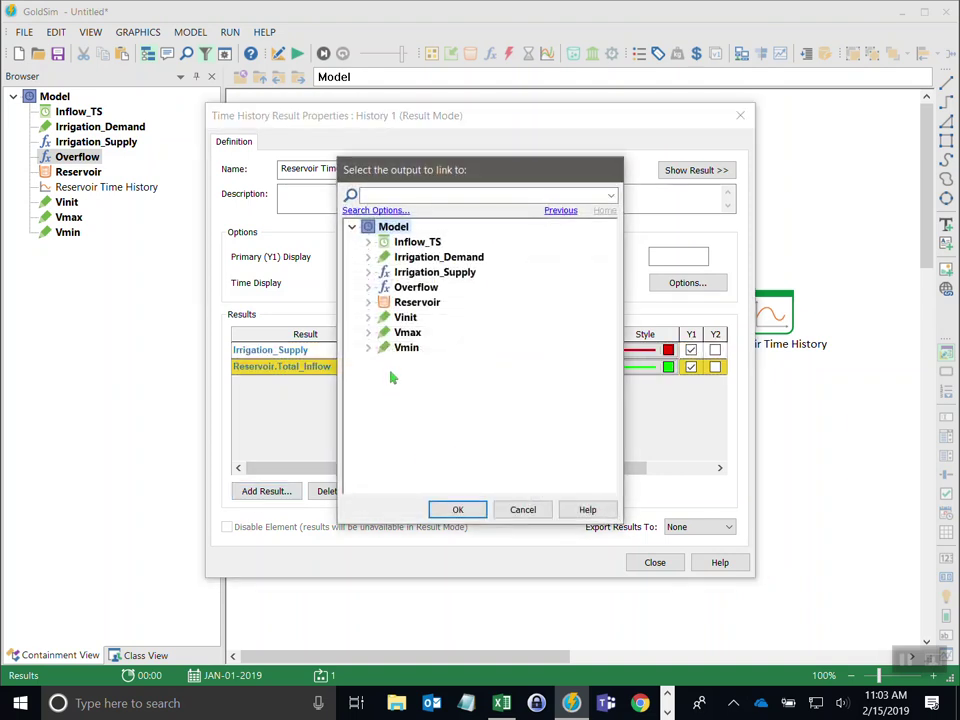
click(408, 305)
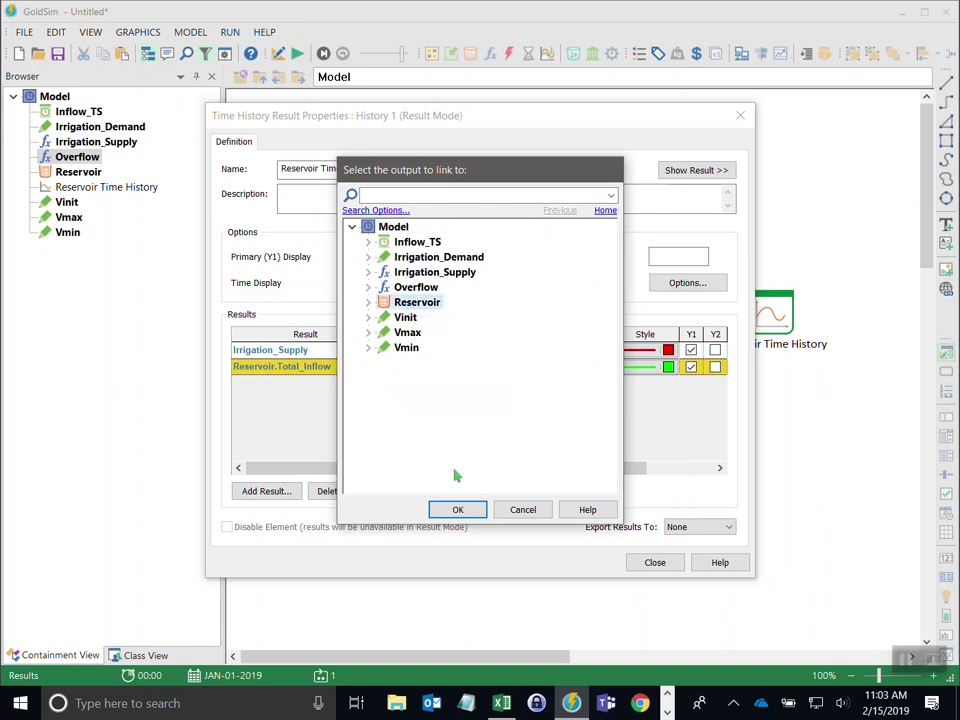
click(456, 509)
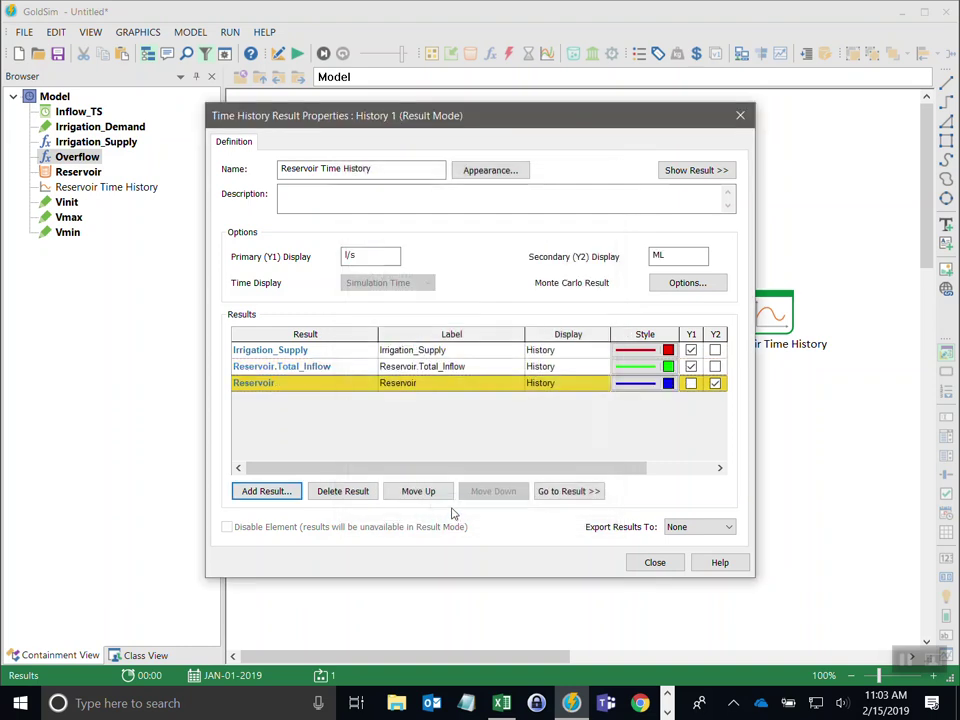
click(266, 491)
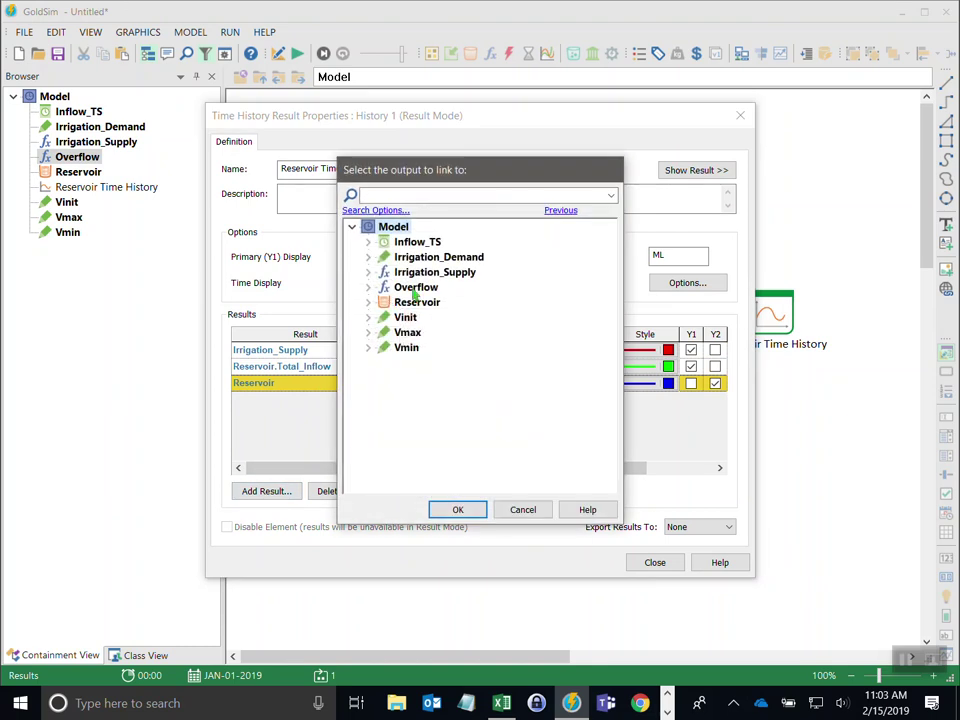
click(407, 287)
click(454, 509)
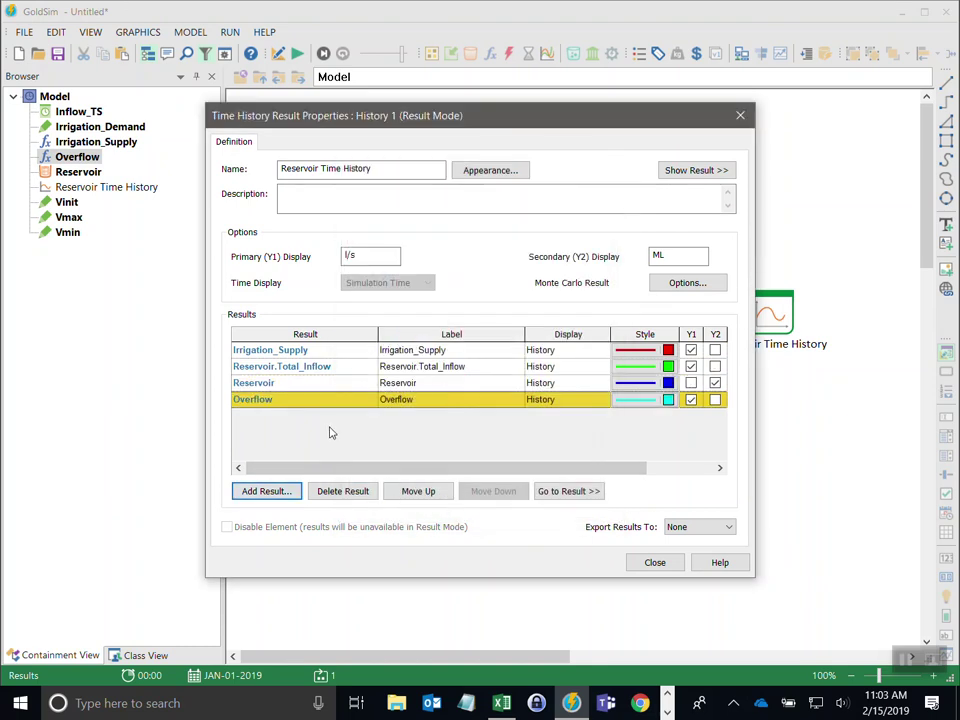
Relabel the first three results as "Irrigation Supply", "Inflow" and "Reservoir Volume", and close the result properties
click(428, 352)
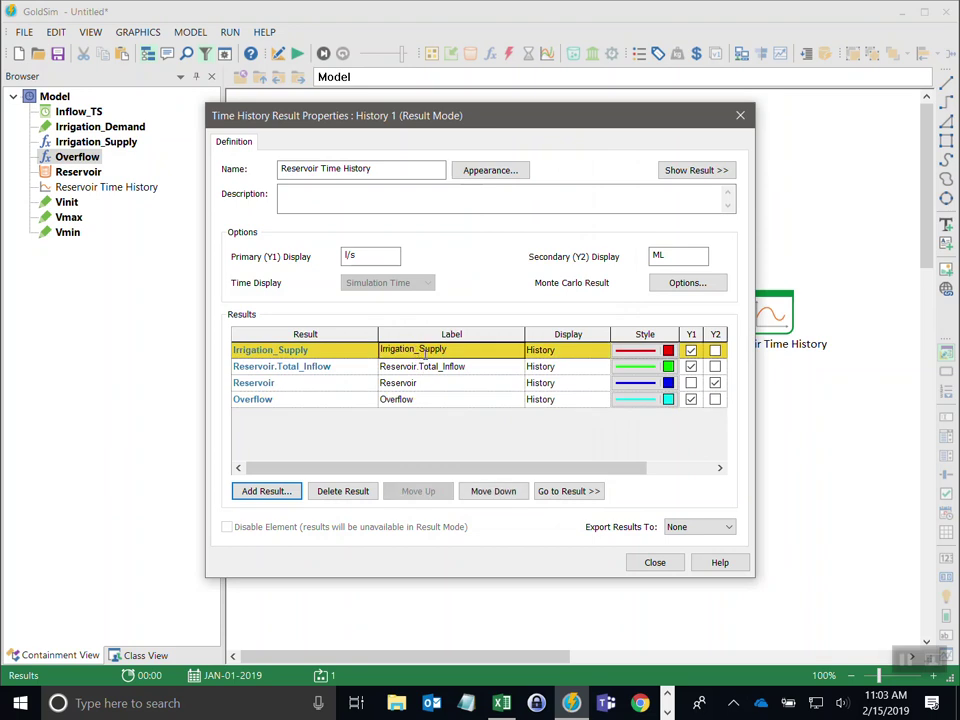
key(Delete)
click(422, 367)
drag(433, 366, 259, 349)
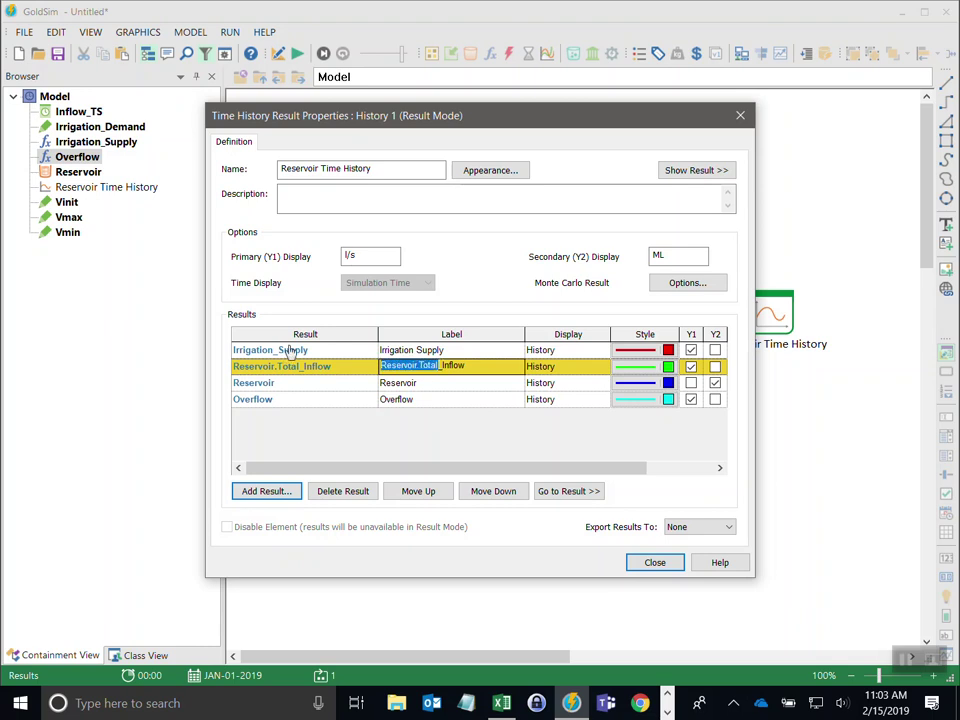
key(Delete)
click(421, 383)
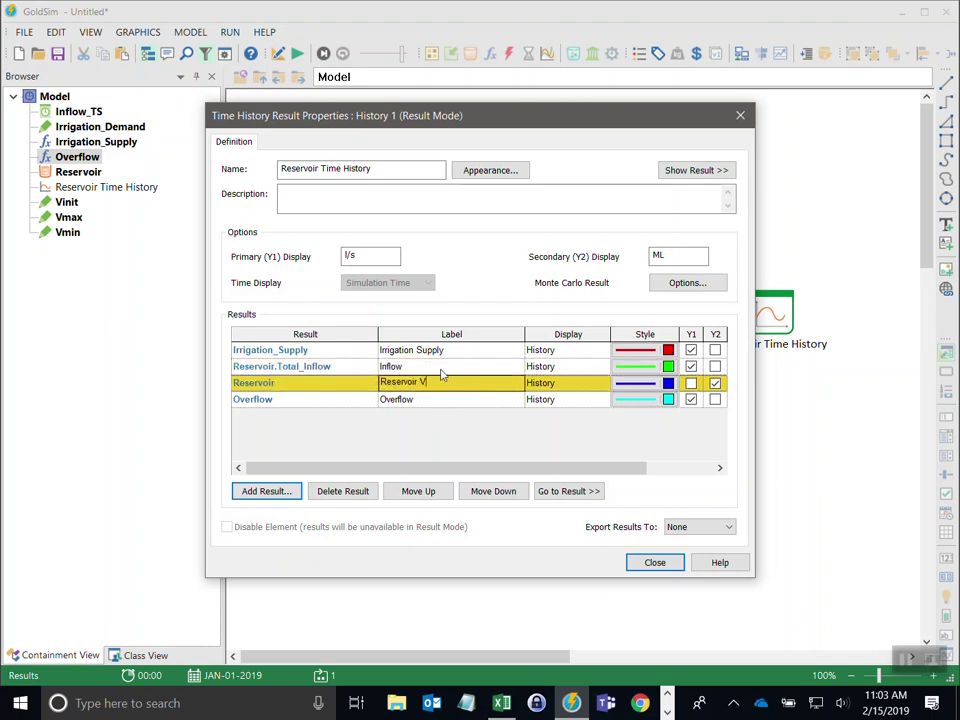
key(Return)
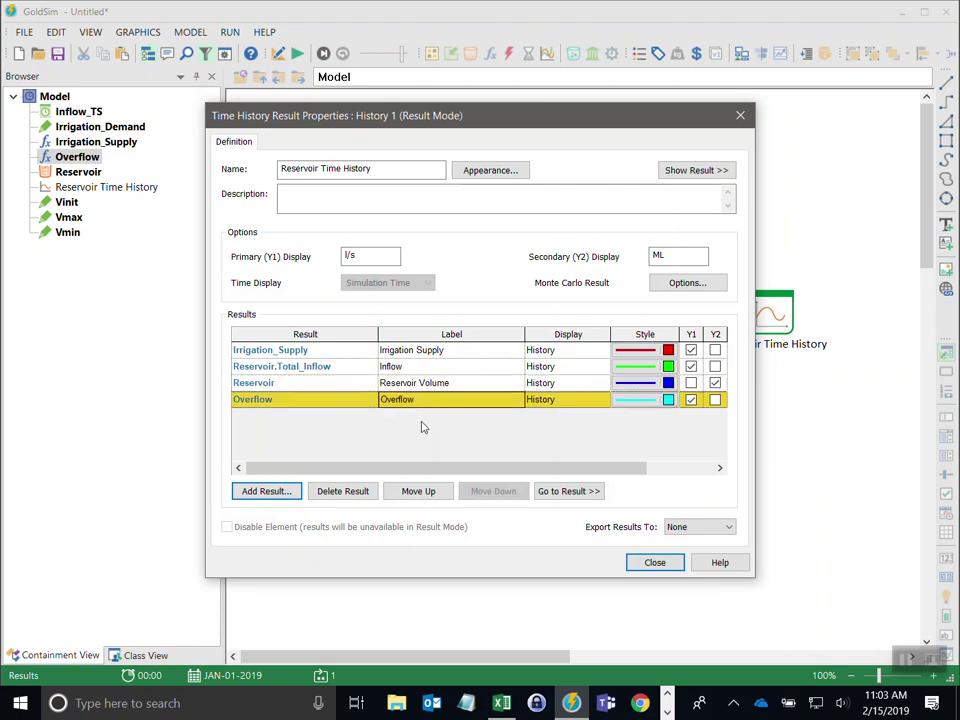
click(638, 563)
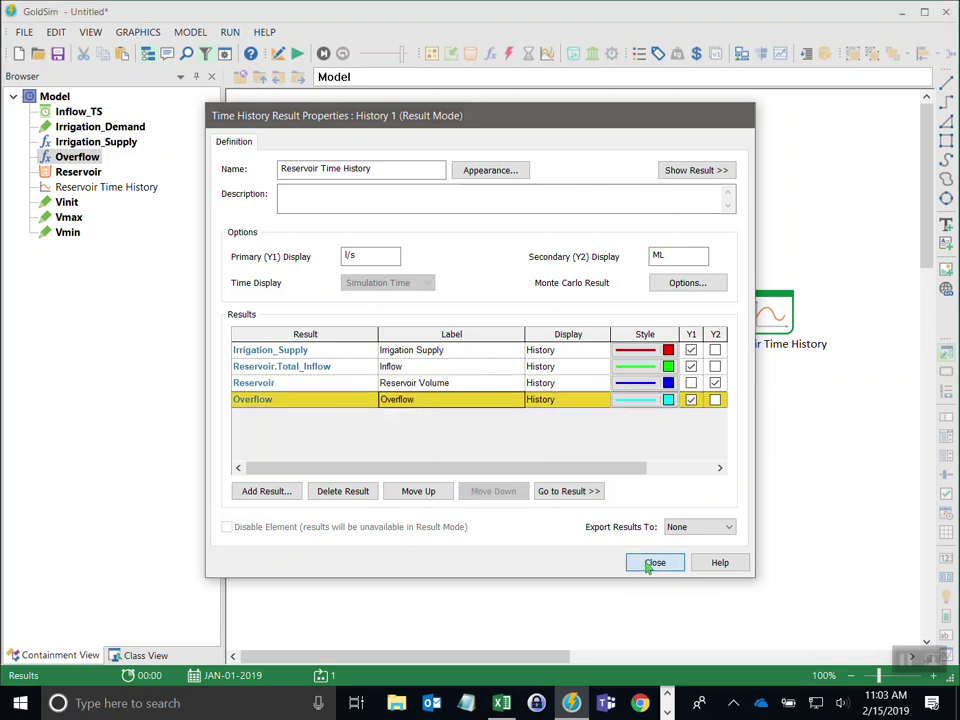
Move the Reservoir Time History element below Irrigation_Supply, and examine its chart of supply, inflow, overflow and reservoir volume
drag(767, 317, 643, 457)
double_click(687, 452)
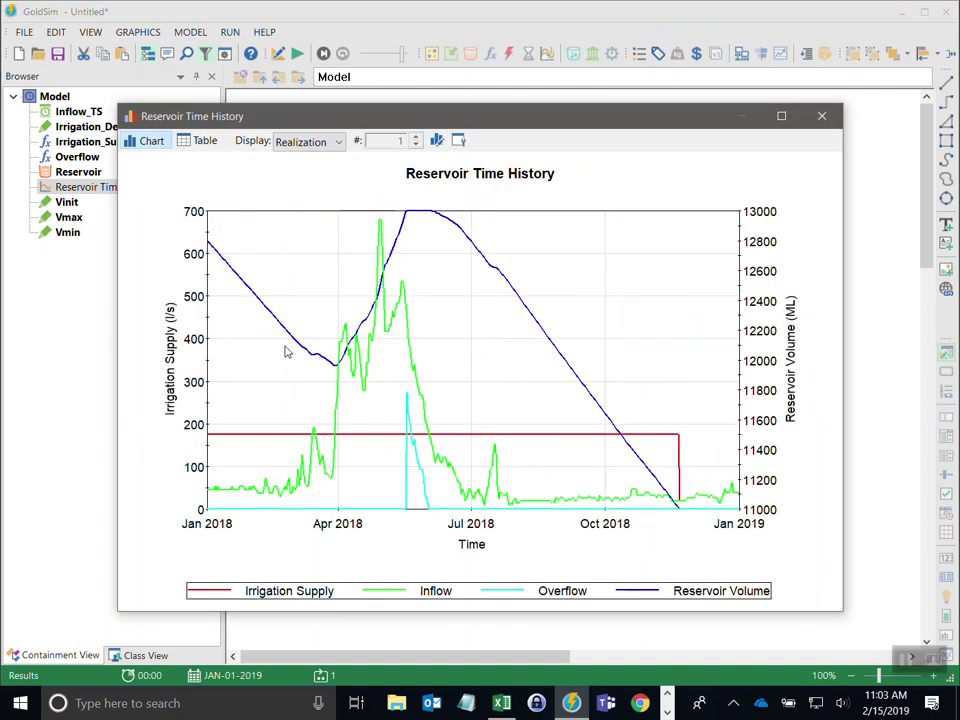
mouse_move(211, 253)
mouse_move(310, 494)
mouse_move(433, 449)
Thicken the Irrigation Supply line in the Reservoir Time History chart, and close the chart after reviewing it
click(459, 142)
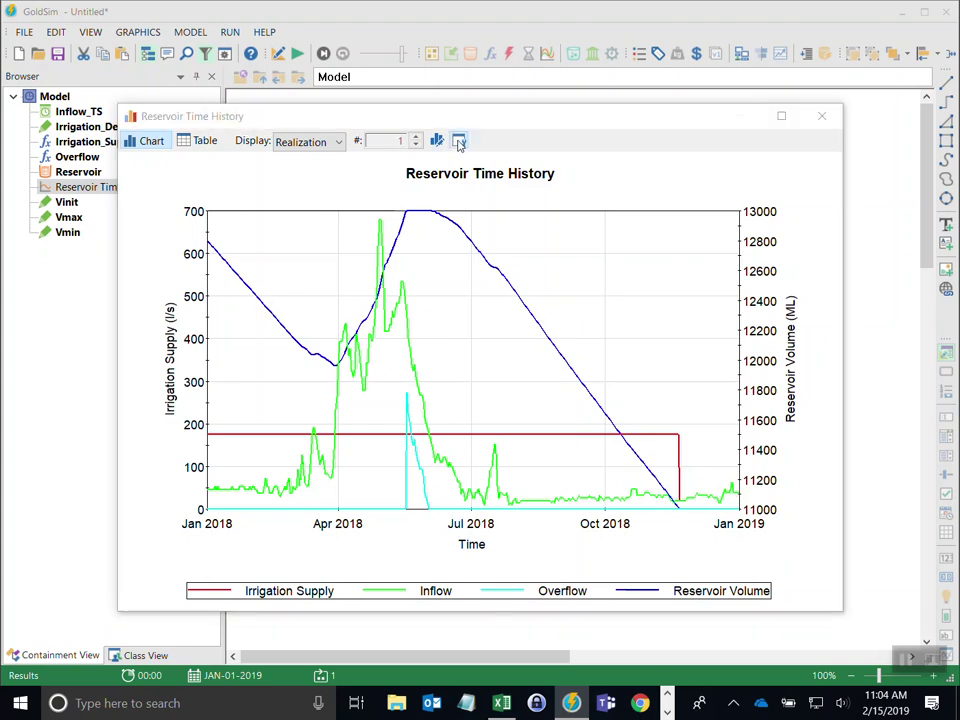
click(640, 350)
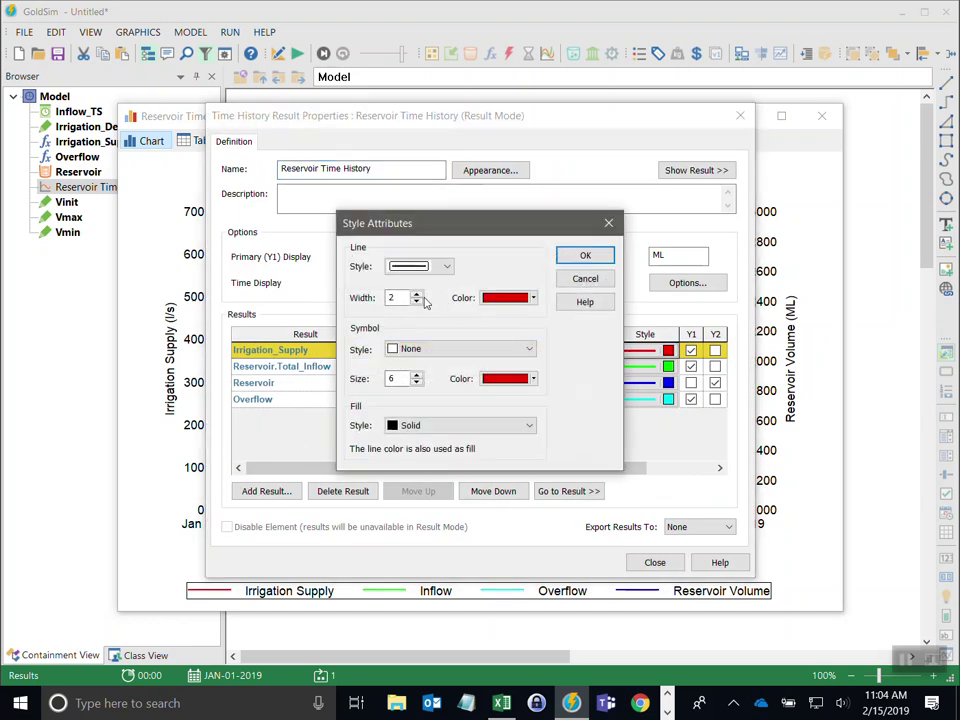
click(580, 256)
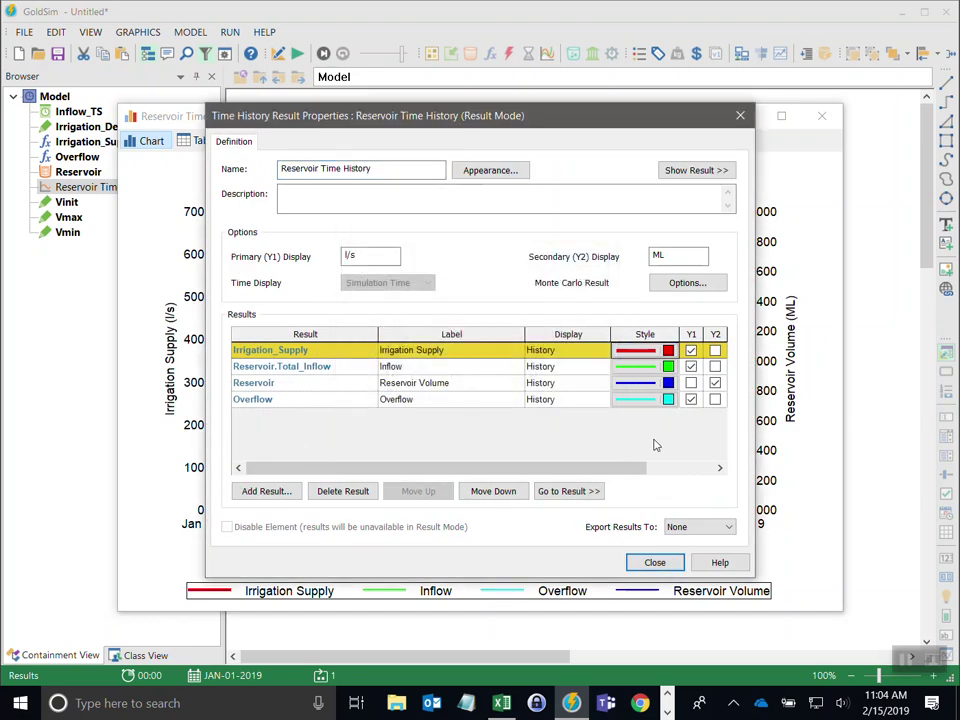
click(654, 563)
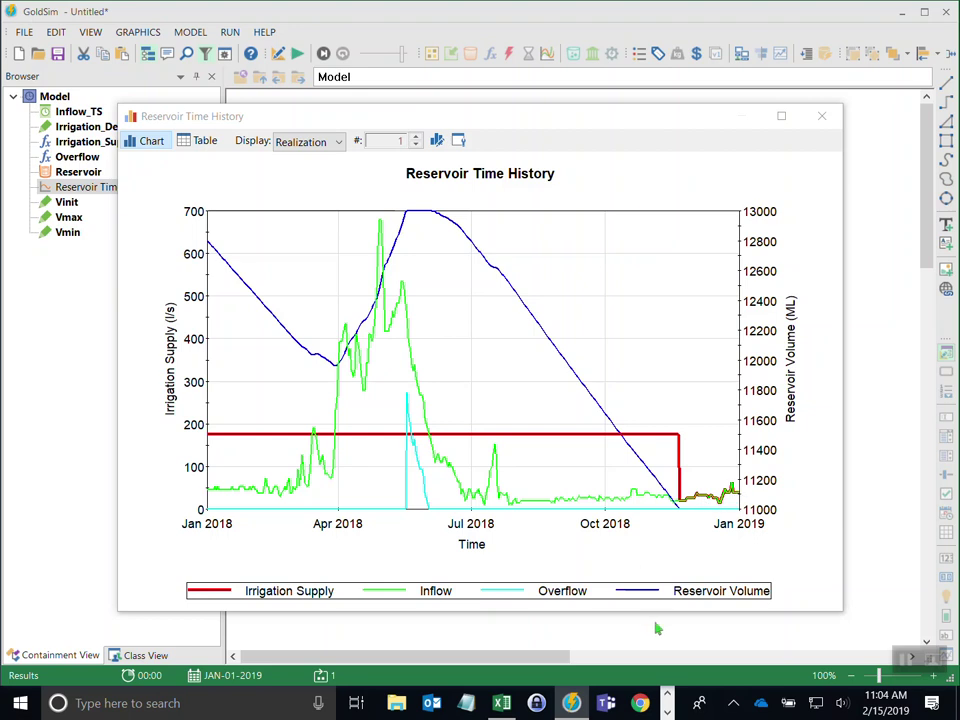
click(822, 118)
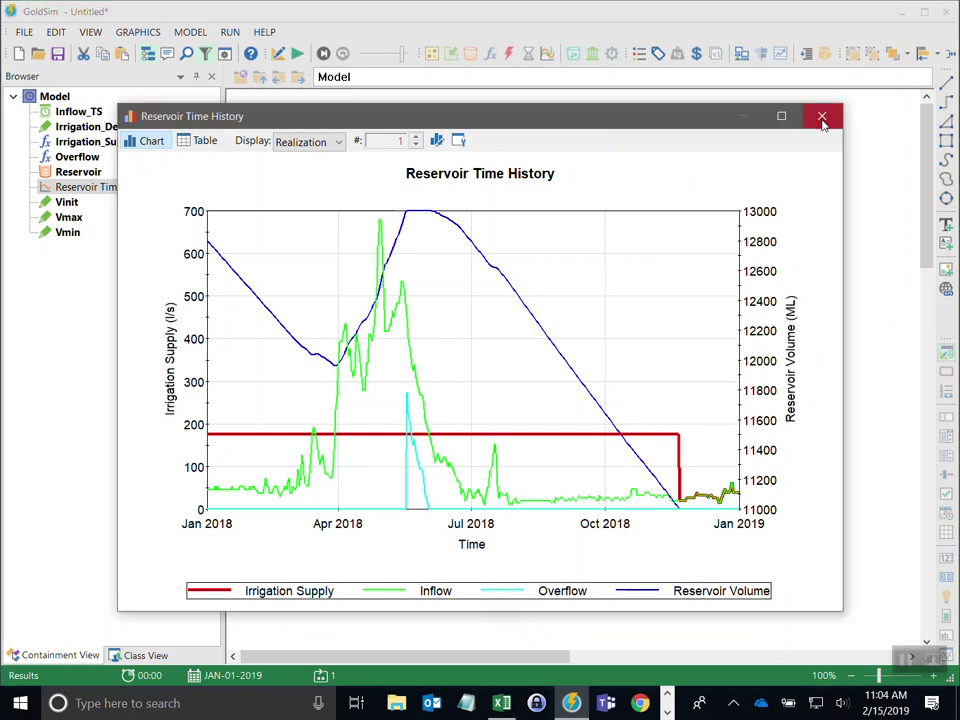
click(822, 118)
click(741, 219)
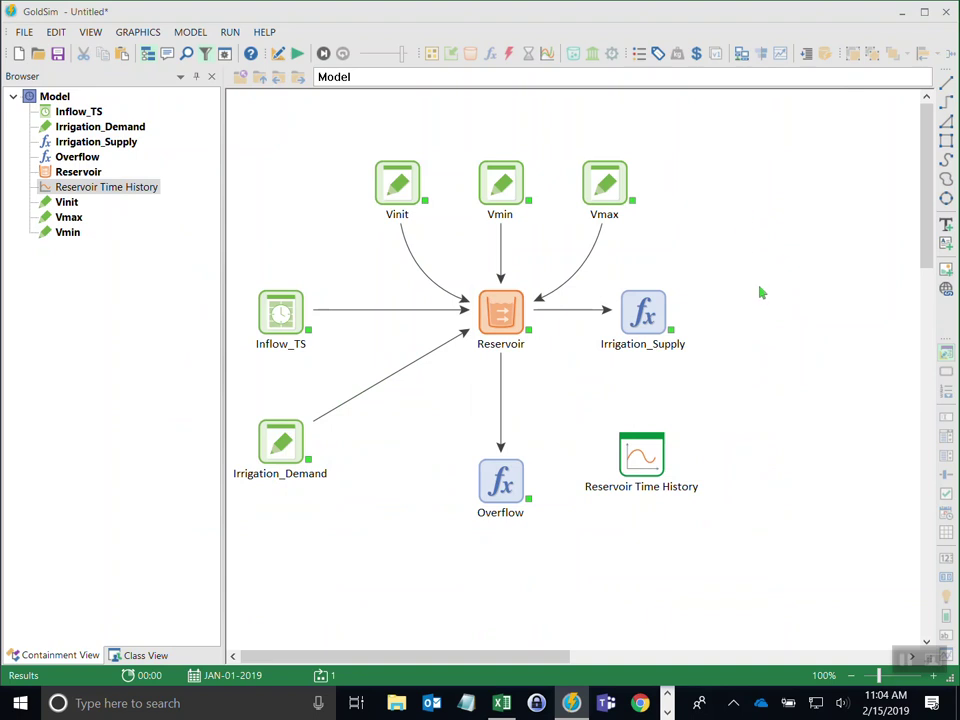